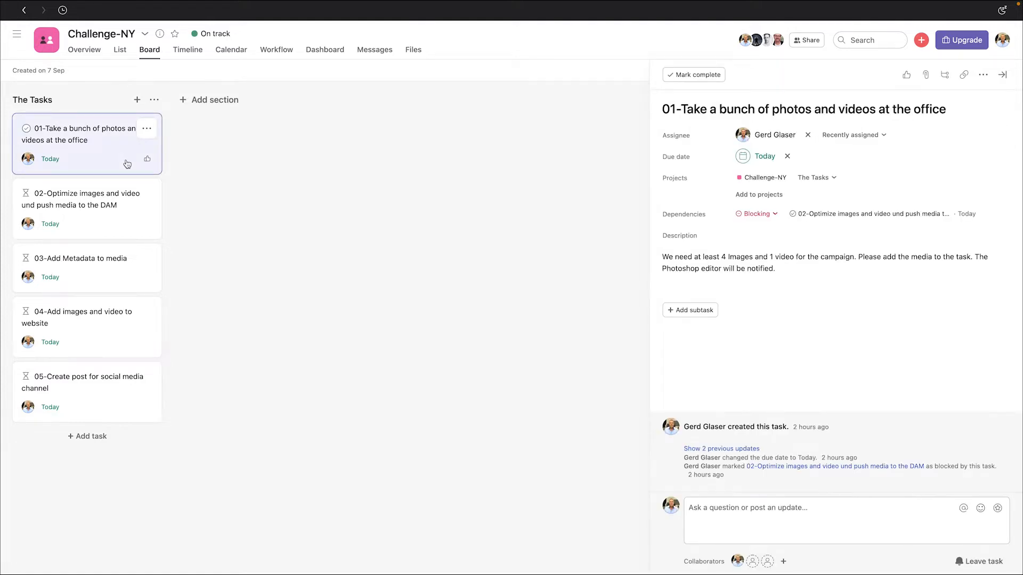
Review the descriptions and dependencies of tasks 02 to 05 on the Challenge-NY board, ending on task 01
left_click(131, 222)
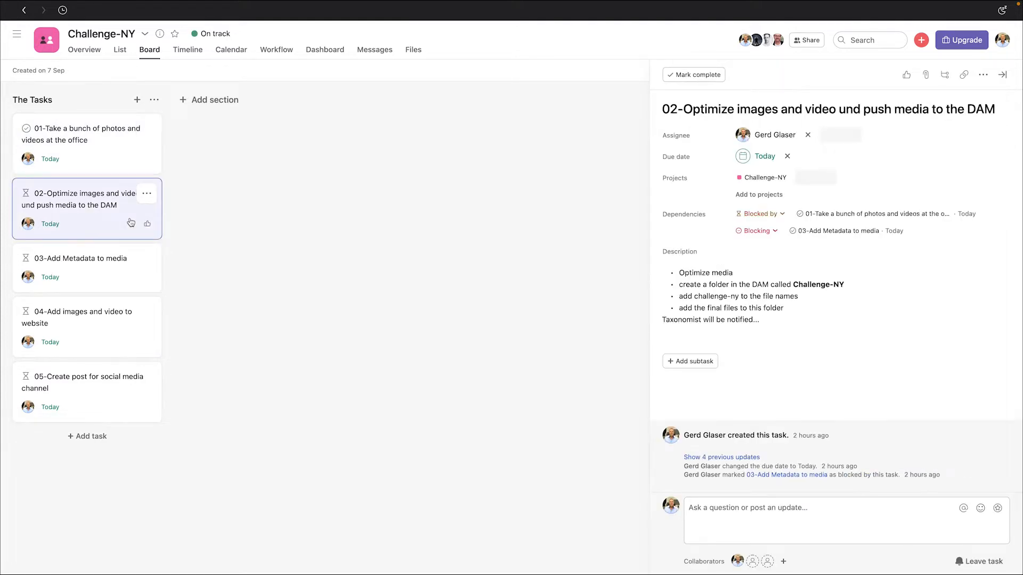
left_click(129, 270)
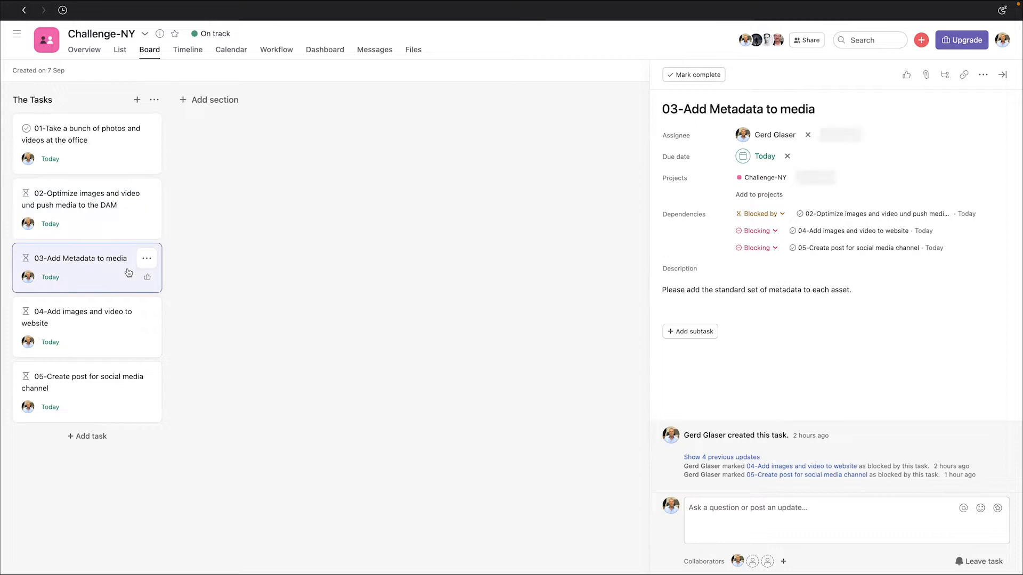
left_click(120, 343)
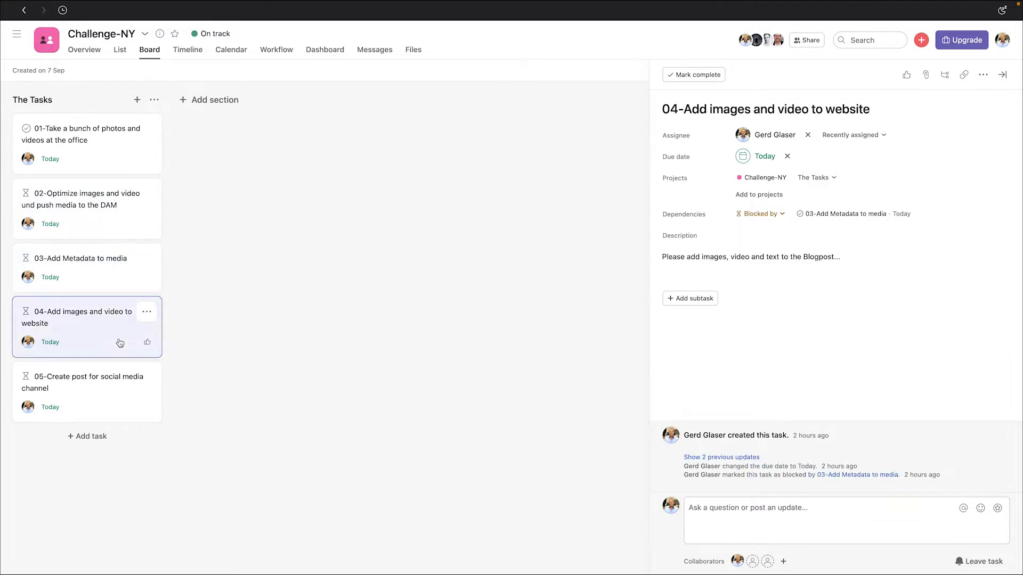
left_click(119, 397)
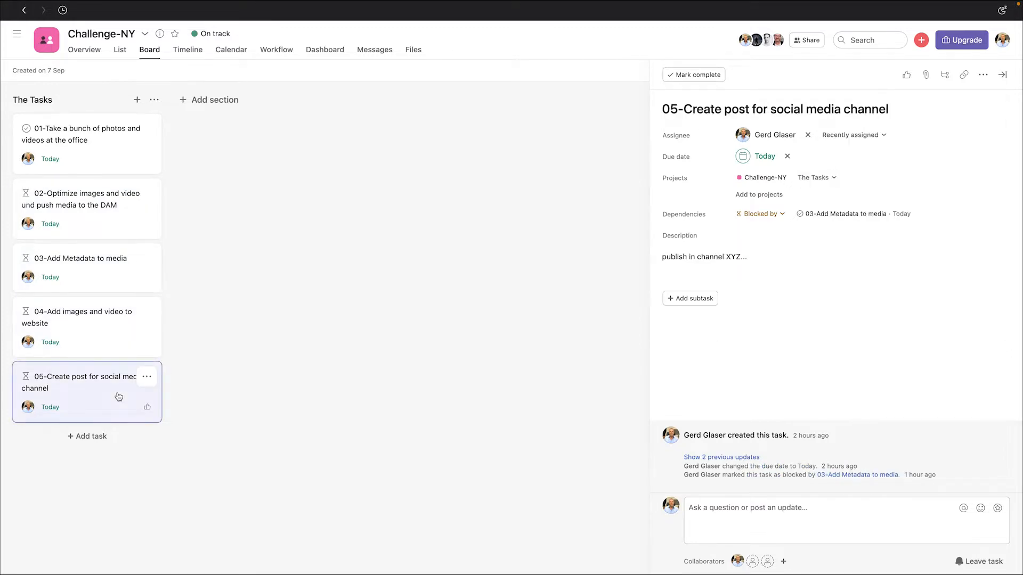
left_click(125, 166)
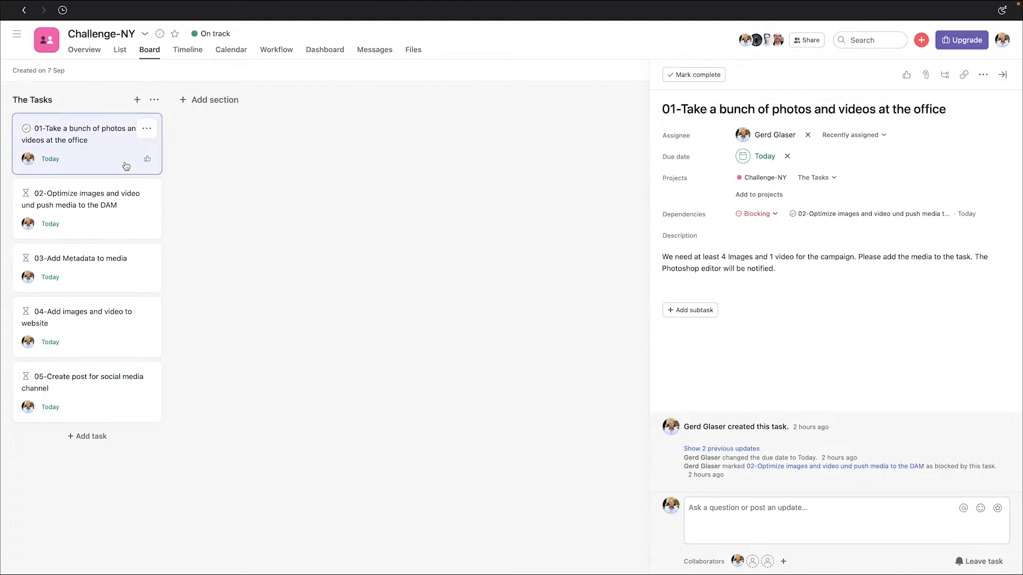
left_click_drag(779, 269, 603, 281)
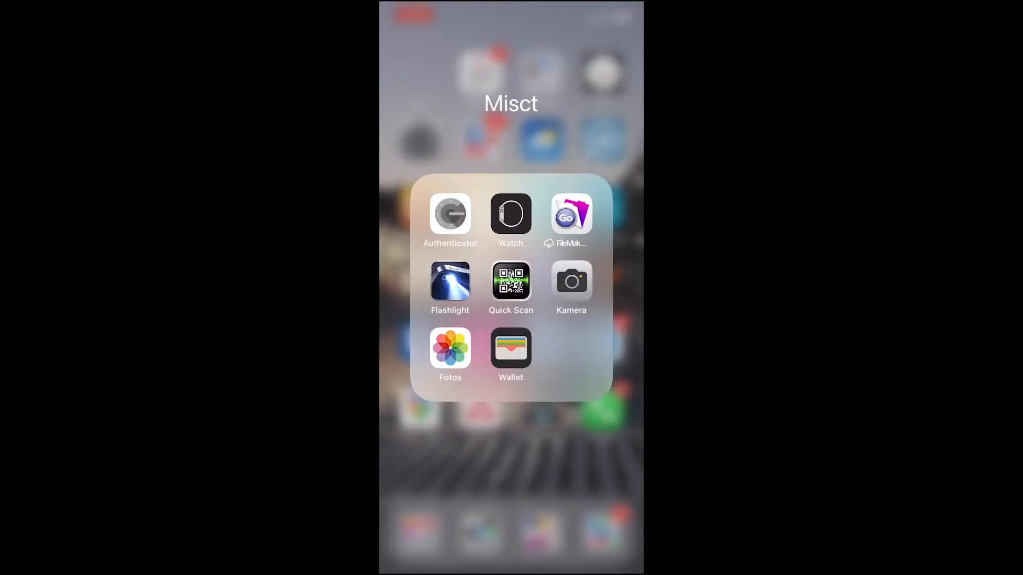
Switch to the phone's Camera app and record an office video of about 16 seconds, focusing on the person and zooming during the shot
left_click(572, 281)
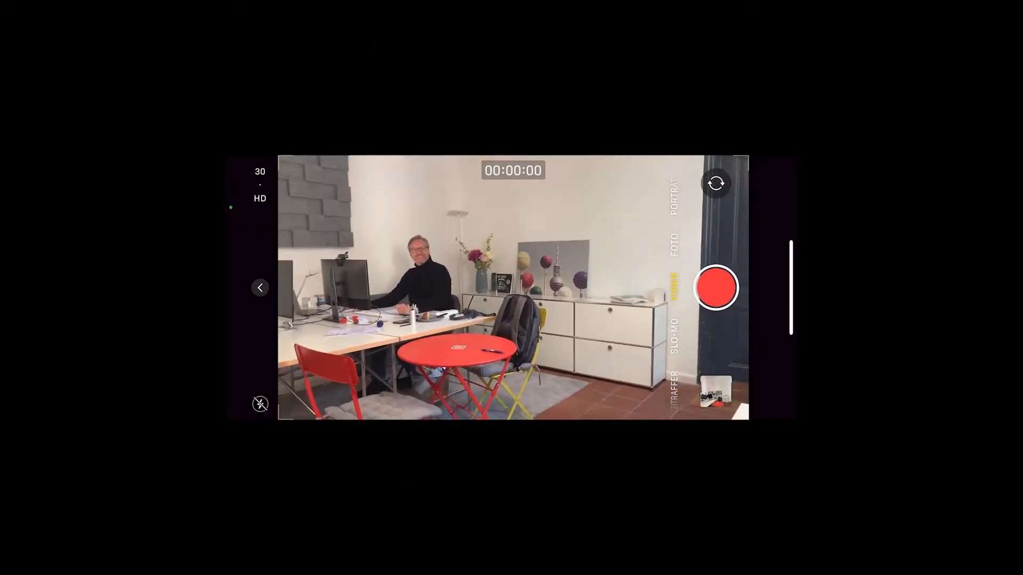
left_click(715, 287)
left_click(485, 284)
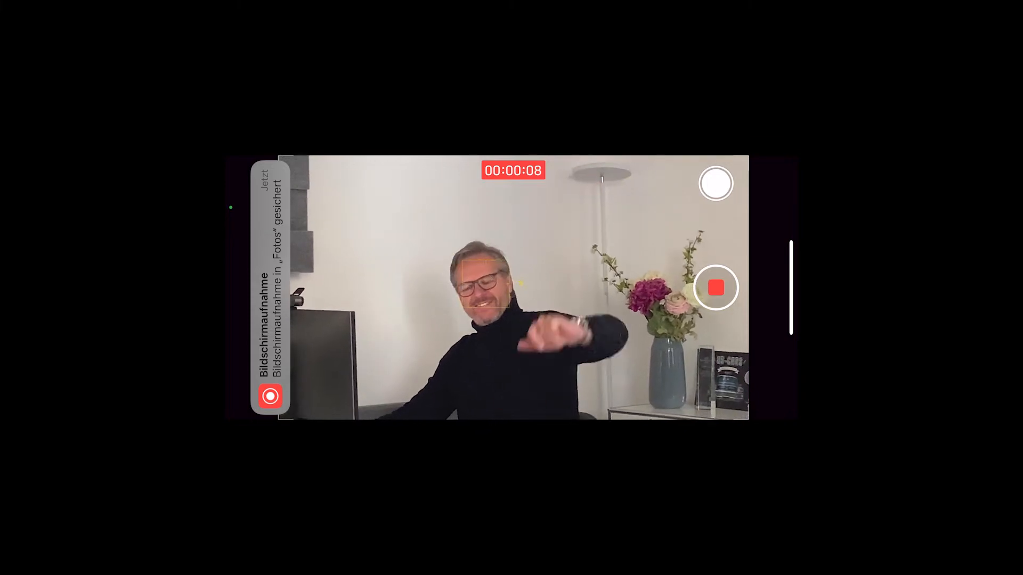
scroll(512, 287, "up", 1)
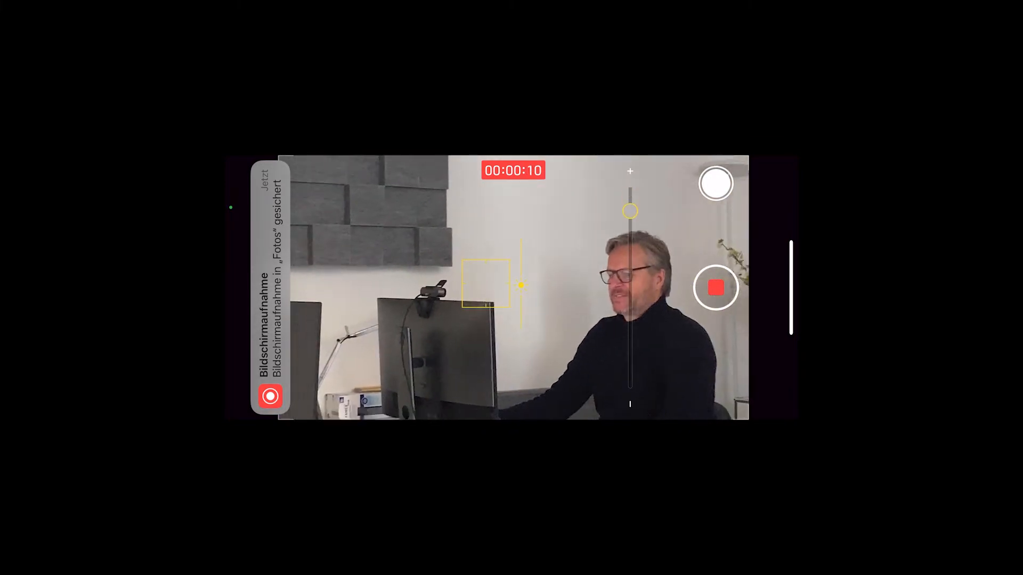
scroll(513, 288, "down", 5)
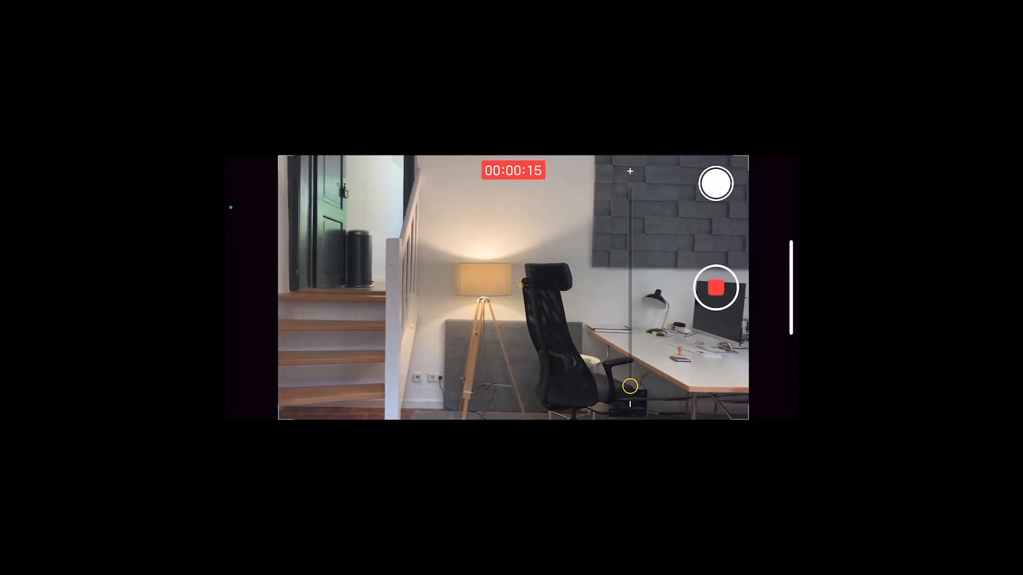
left_click(715, 288)
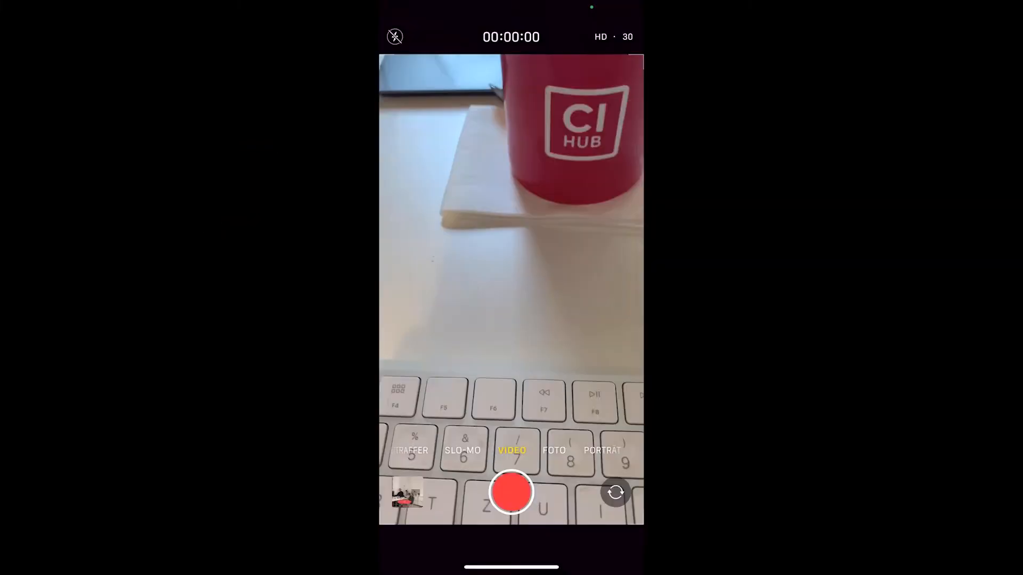
Switch to the Asana app on the phone, search for "Chal", and open task 01 in the Challenge-NY project
left_click_drag(511, 568, 511, 341)
left_click(511, 469)
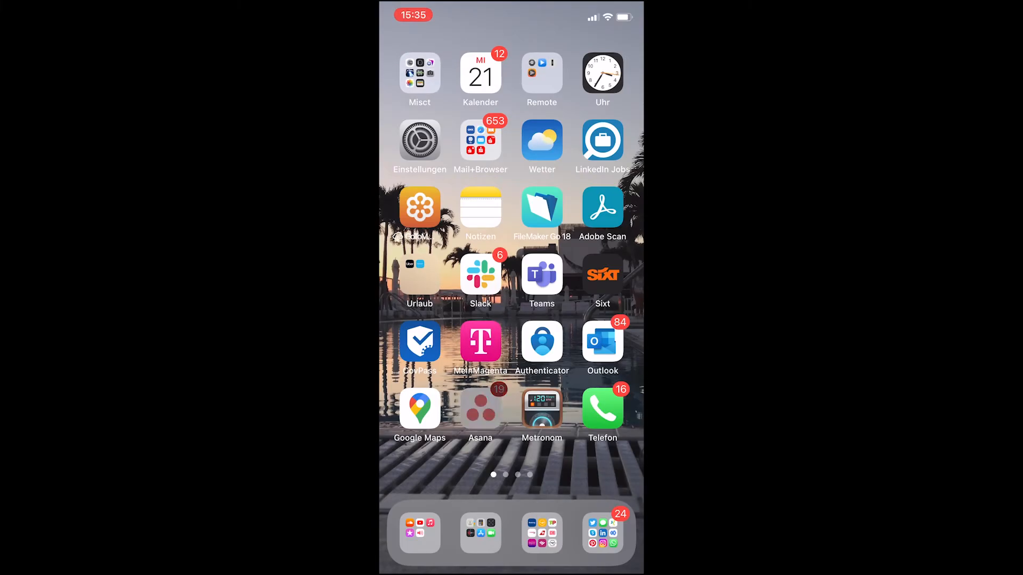
left_click(480, 408)
left_click(562, 539)
type("Chal")
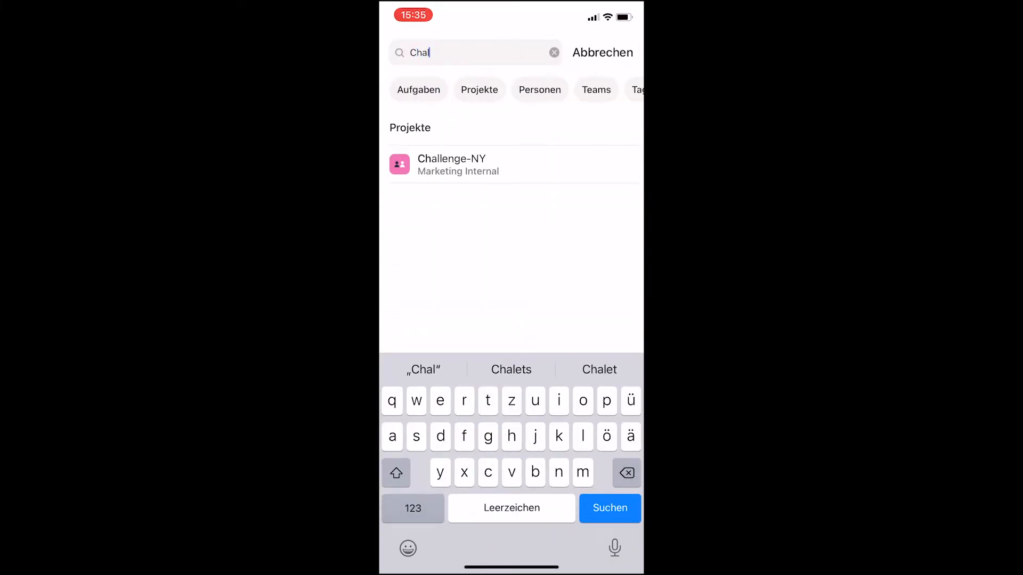
left_click(451, 164)
left_click(505, 140)
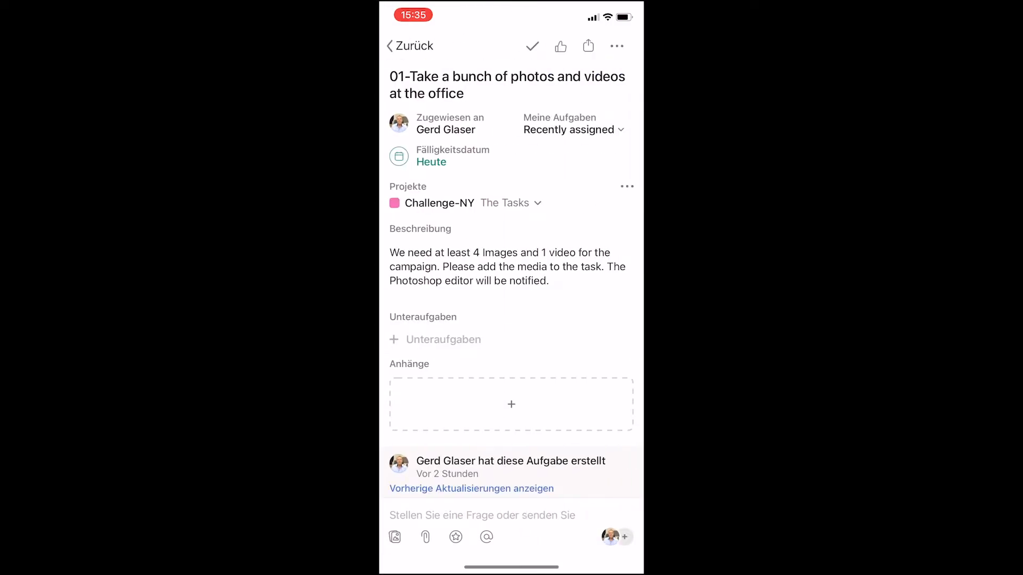
Attach eight office photos from the phone's photo gallery to task 01 and send them
left_click(511, 405)
left_click(445, 500)
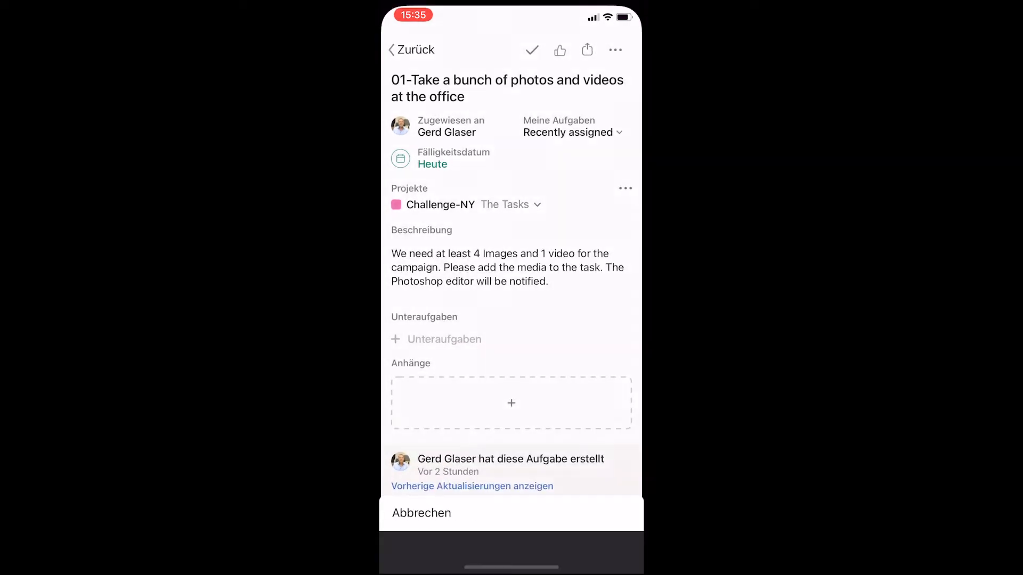
left_click(422, 382)
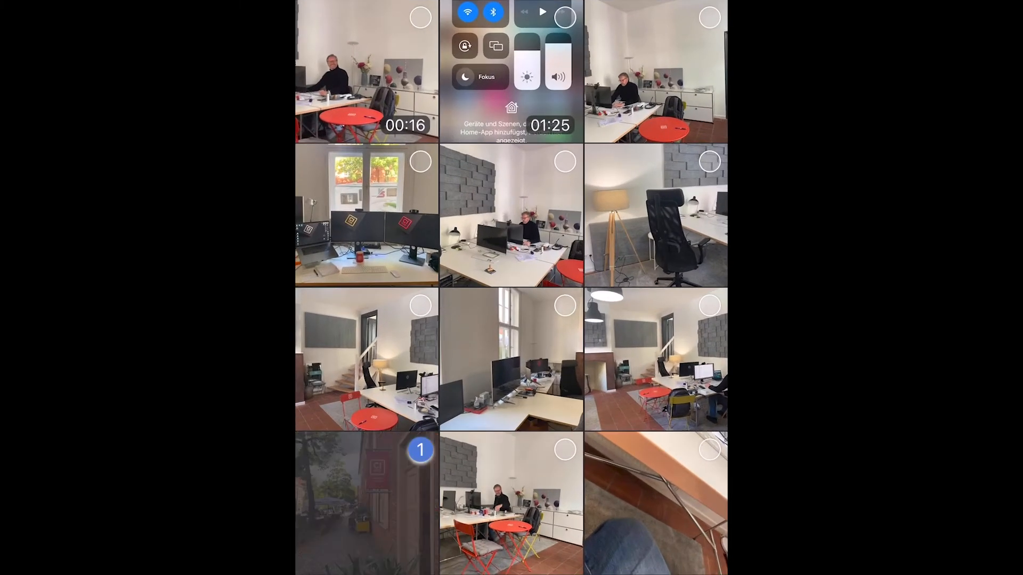
left_click(656, 359)
left_click(512, 359)
left_click(367, 360)
left_click(655, 215)
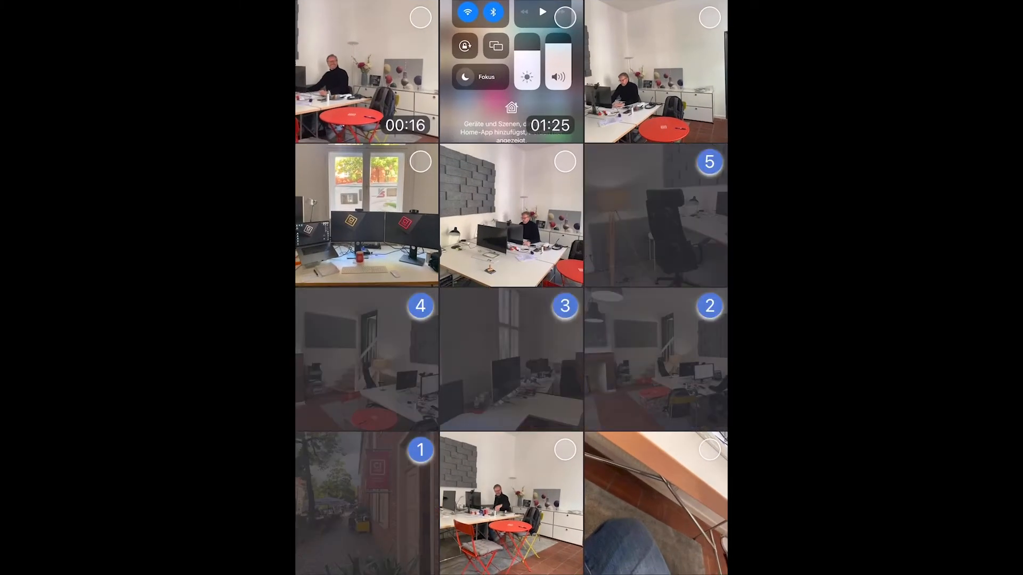
left_click(512, 215)
left_click(367, 215)
left_click(656, 71)
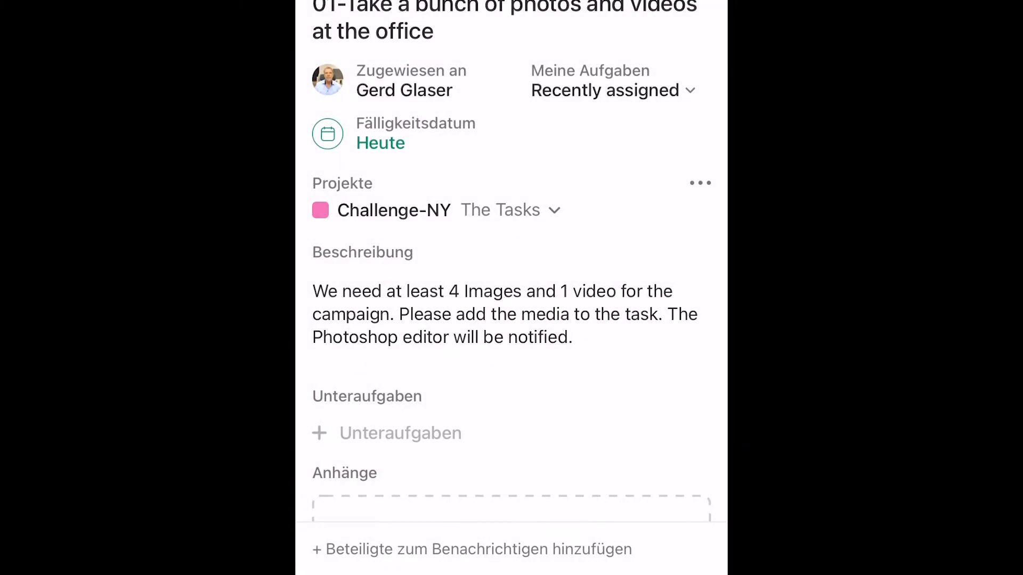
scroll(511, 266, "down", 3)
left_click(606, 537)
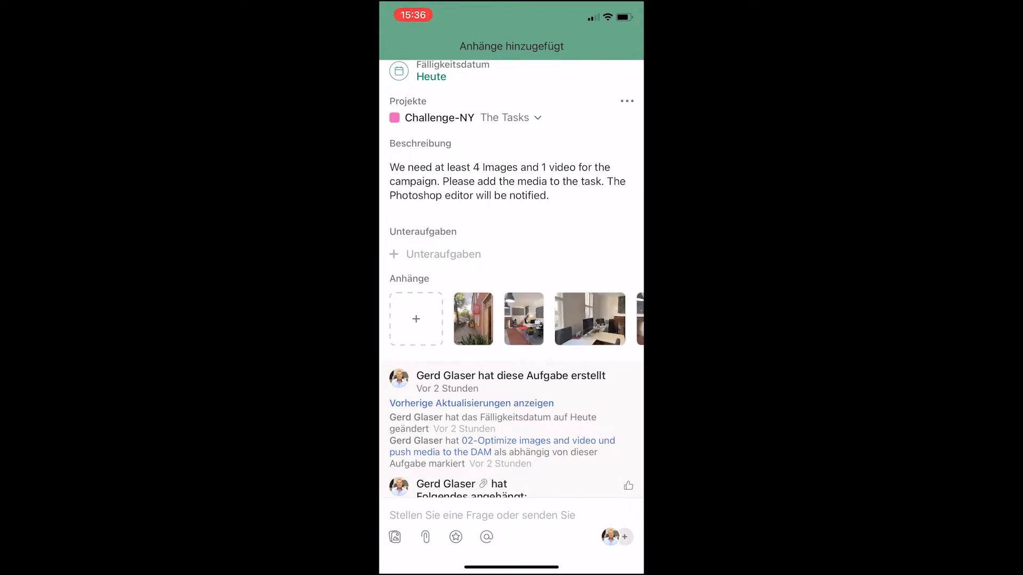
Attach the 16-second office video from the photo gallery to task 01, send it, and look through the attachments
left_click(416, 319)
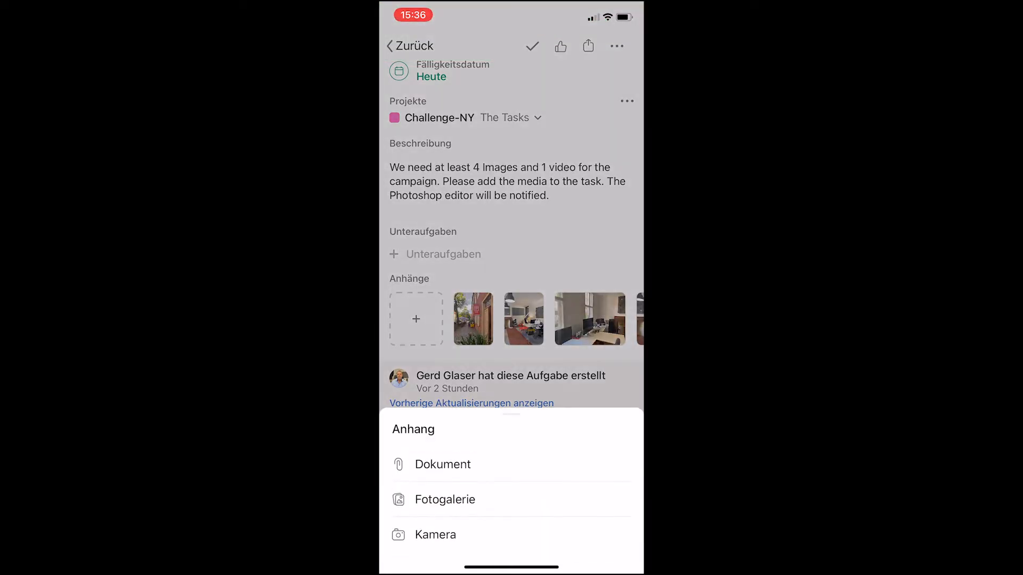
left_click(445, 499)
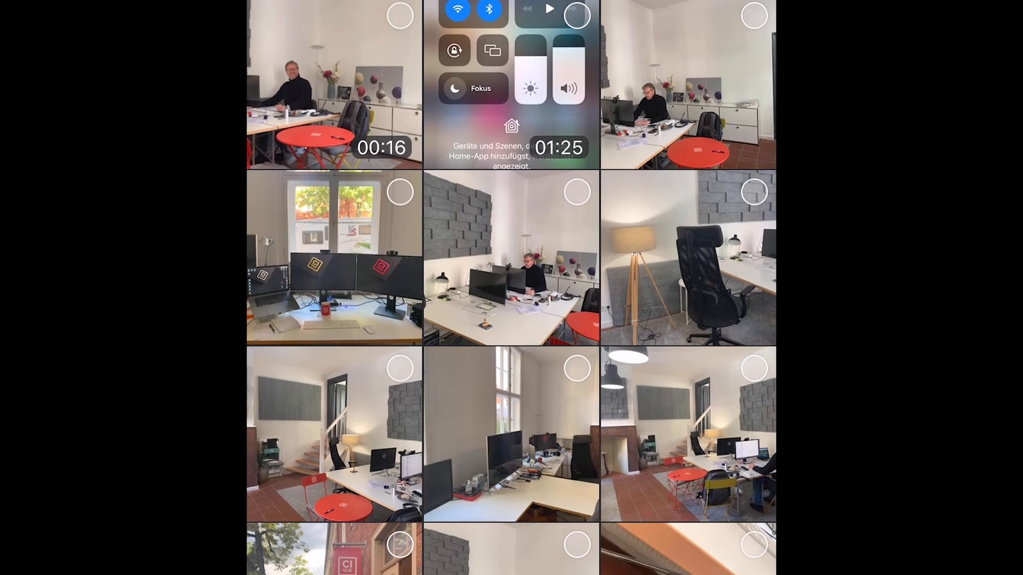
left_click(334, 85)
left_click(615, 381)
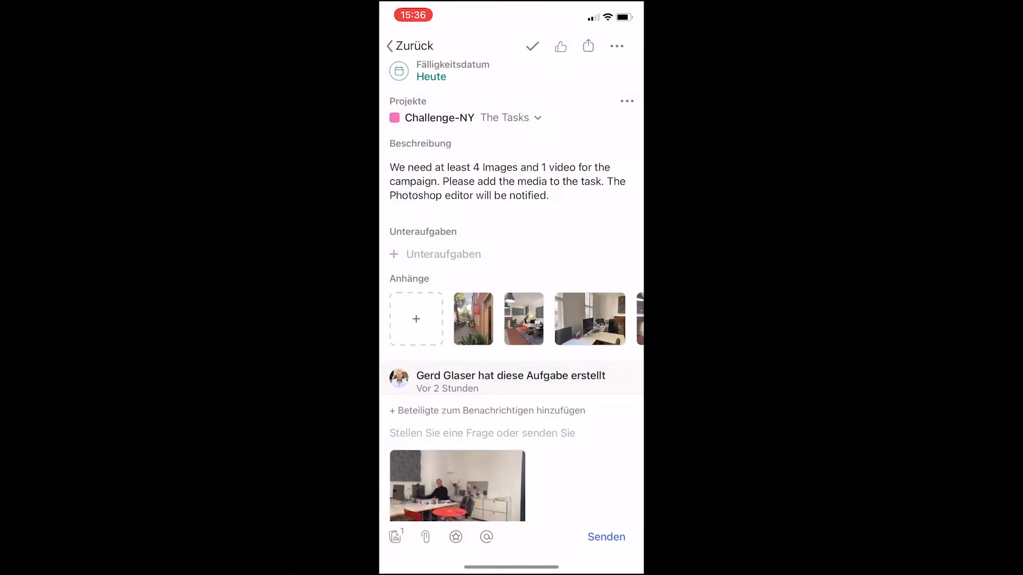
left_click(607, 537)
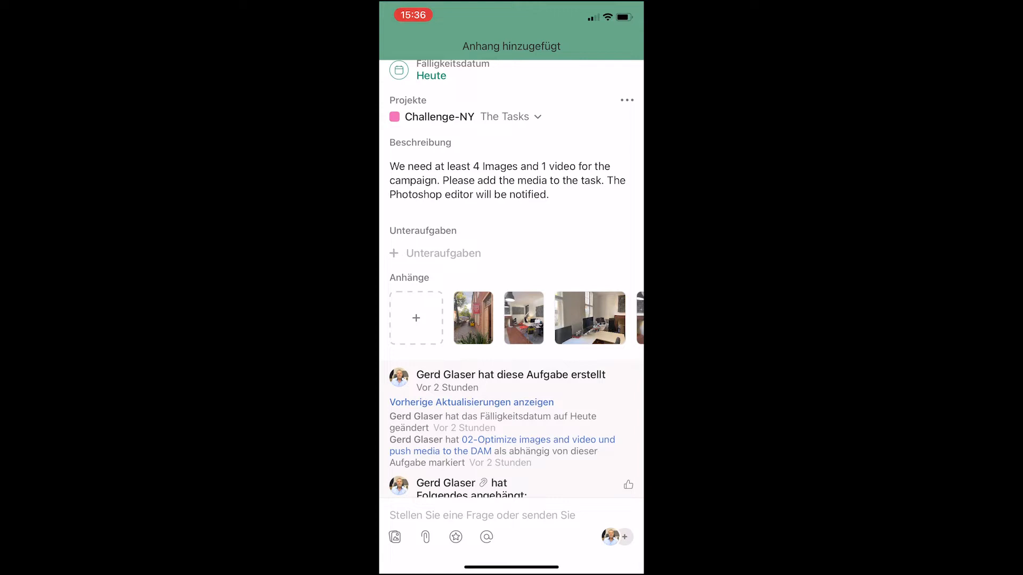
scroll(511, 318, "right", 6)
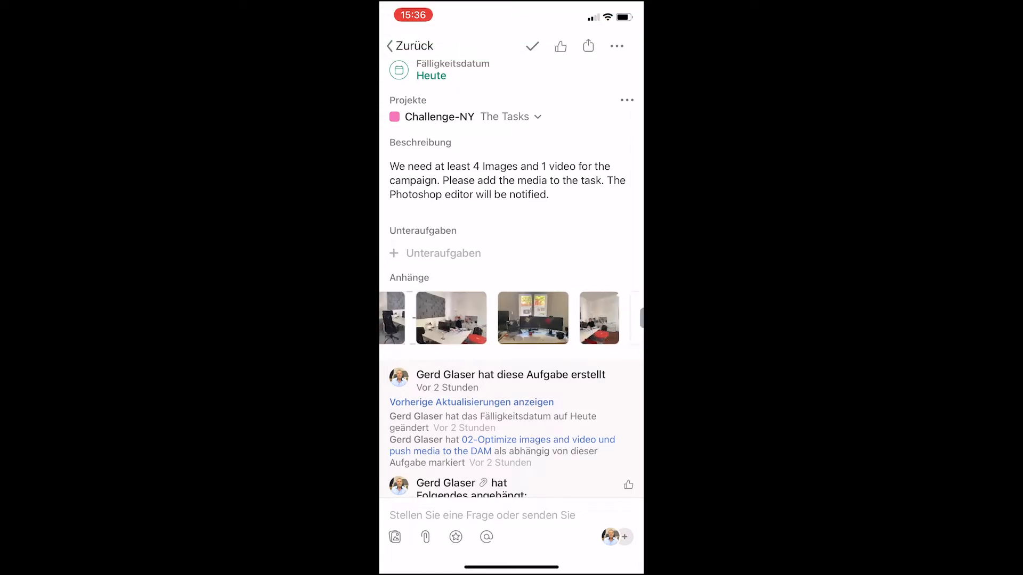
Go back to the Challenge-NY board, reopen task 01, mark it as complete, and leave the task
left_click(409, 46)
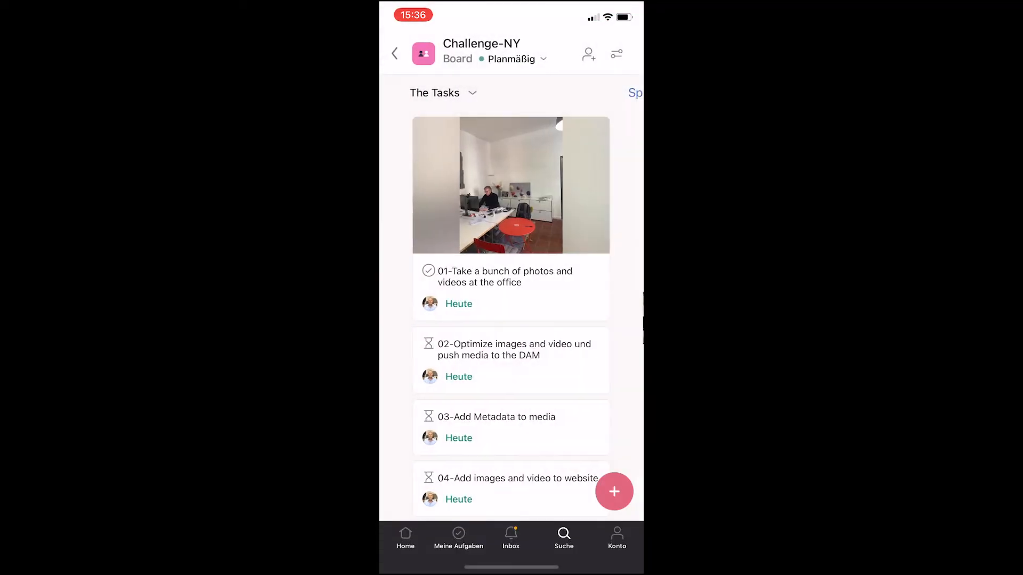
left_click(505, 277)
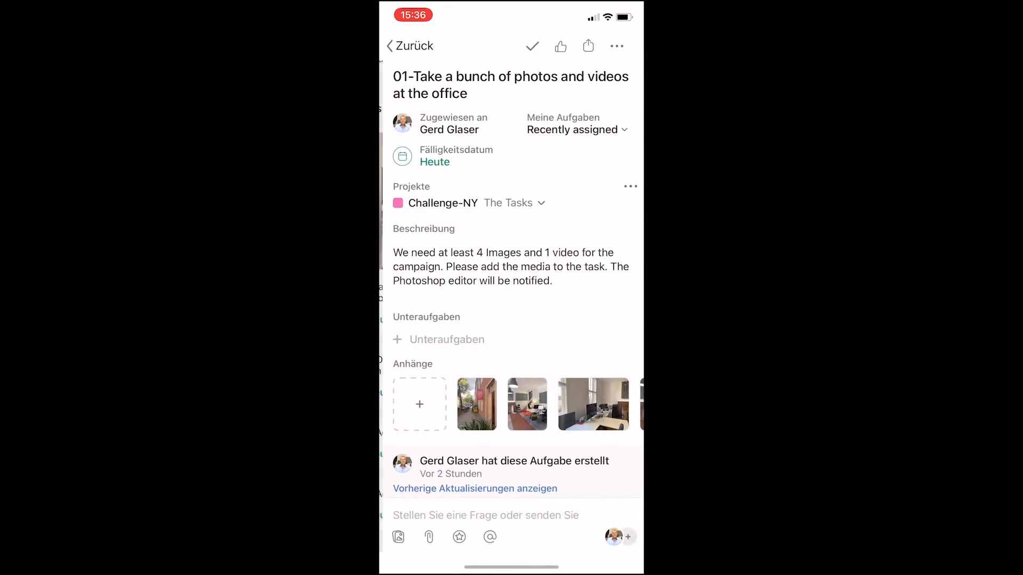
left_click(532, 46)
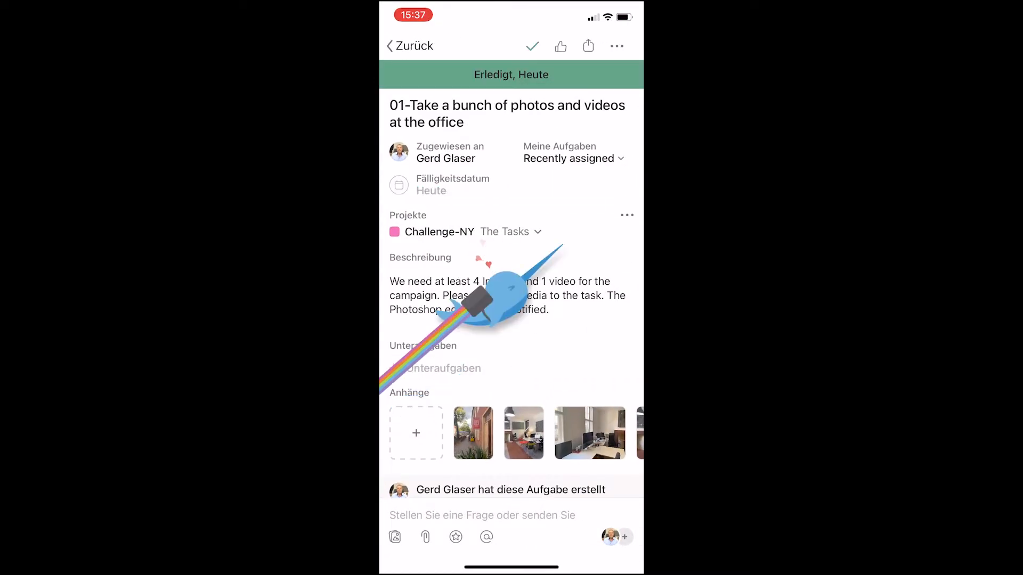
left_click(409, 46)
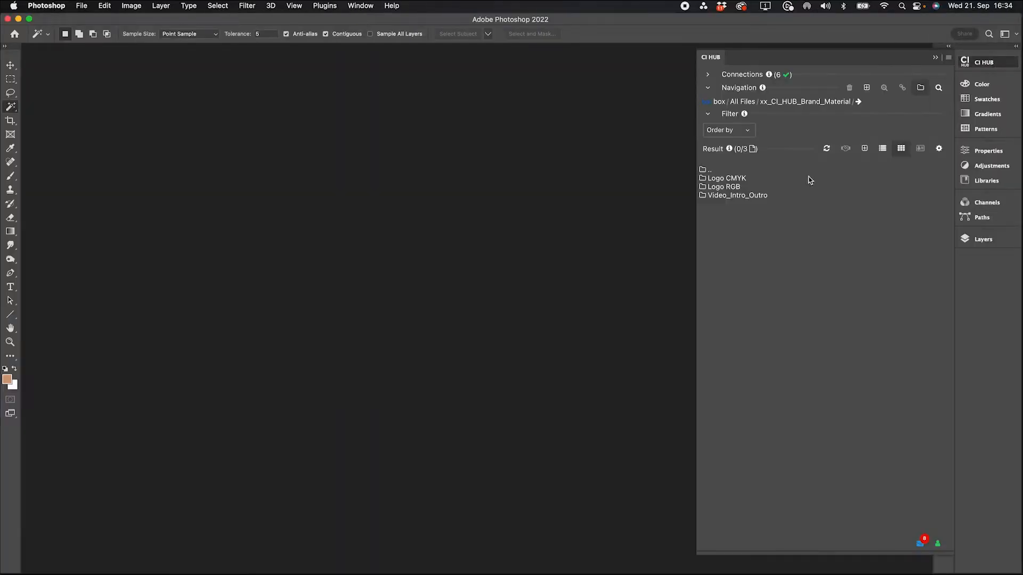
Switch to Photoshop and list the Asana tasks for challenge-ny in CI HUB, filtered to Completed Tasks
left_click(720, 102)
left_click(725, 125)
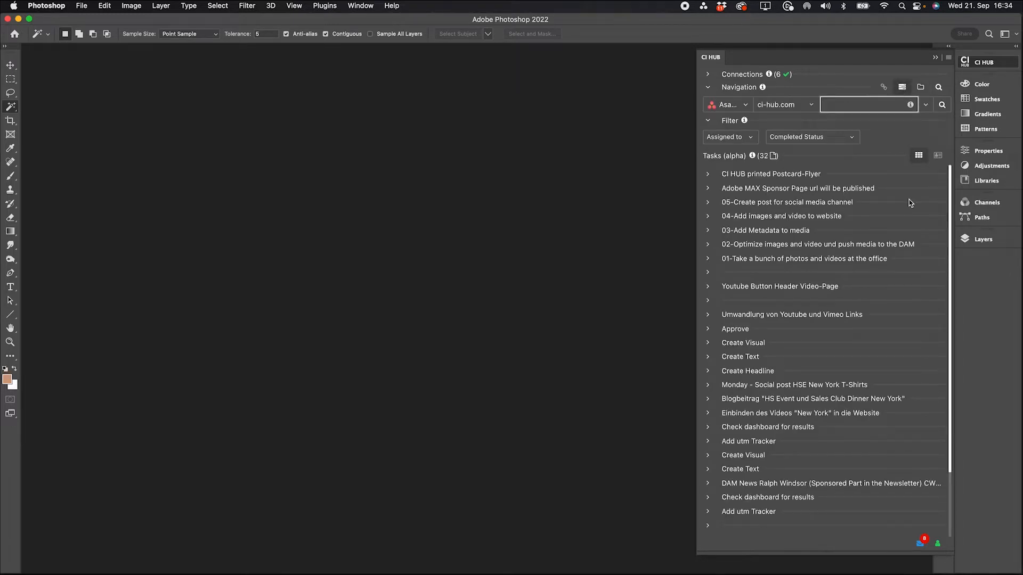
left_click(841, 141)
left_click(816, 159)
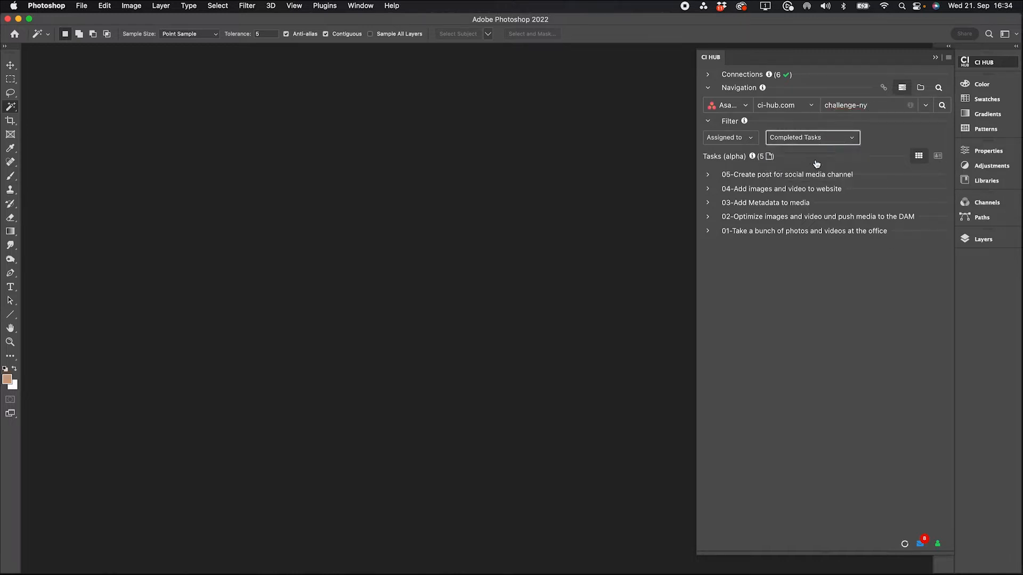
Expand the completed task 01 to show its attached files and dismiss the notification
left_click(707, 189)
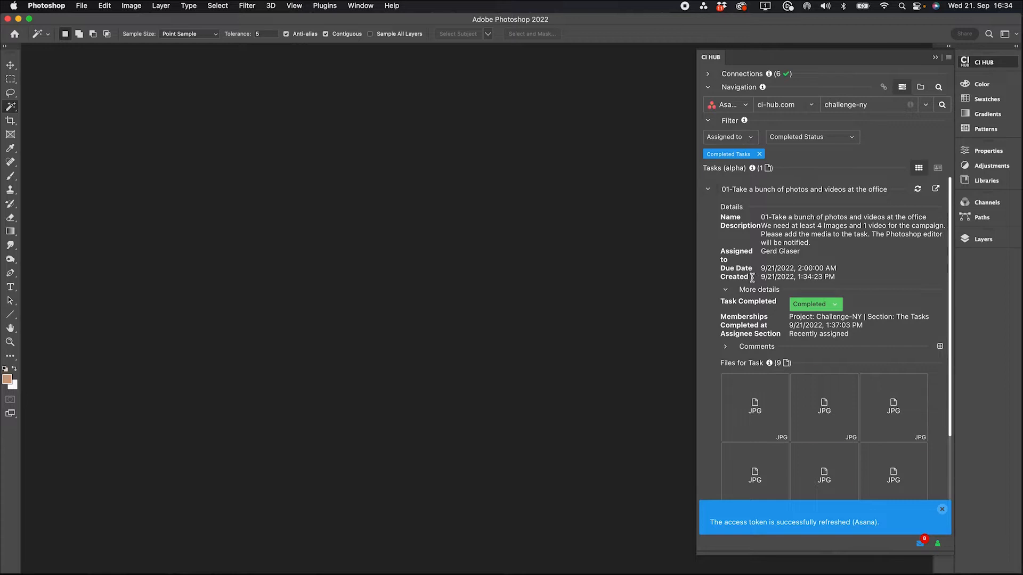
scroll(772, 290, "down", 3)
left_click(942, 509)
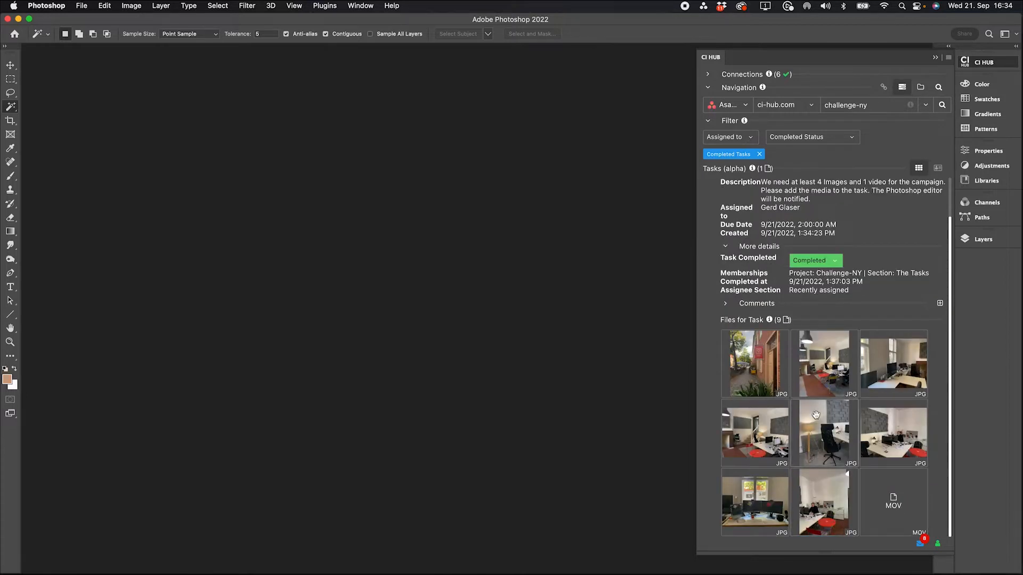
Open IMG_4129.jpg, IMG_4130.jpg and IMG_4131.jpg from the files of task 01 in Photoshop
right_click(739, 358)
left_click(777, 341)
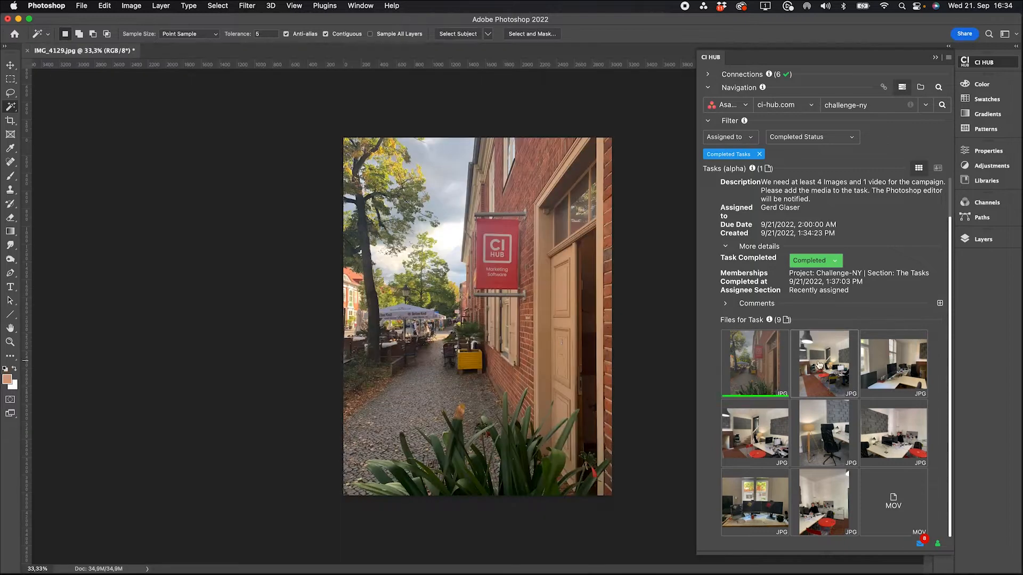
right_click(820, 341)
left_click(850, 324)
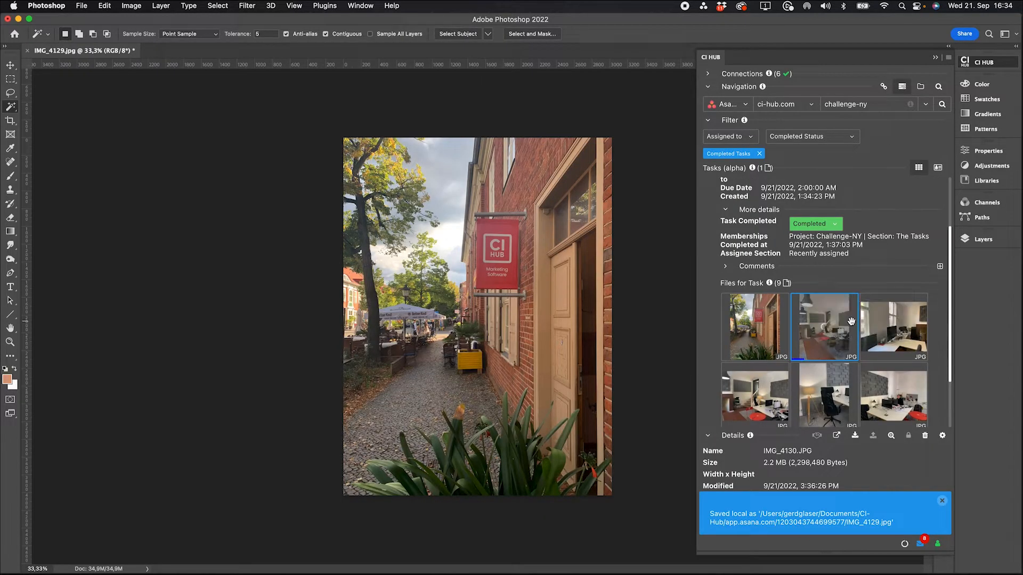
right_click(879, 320)
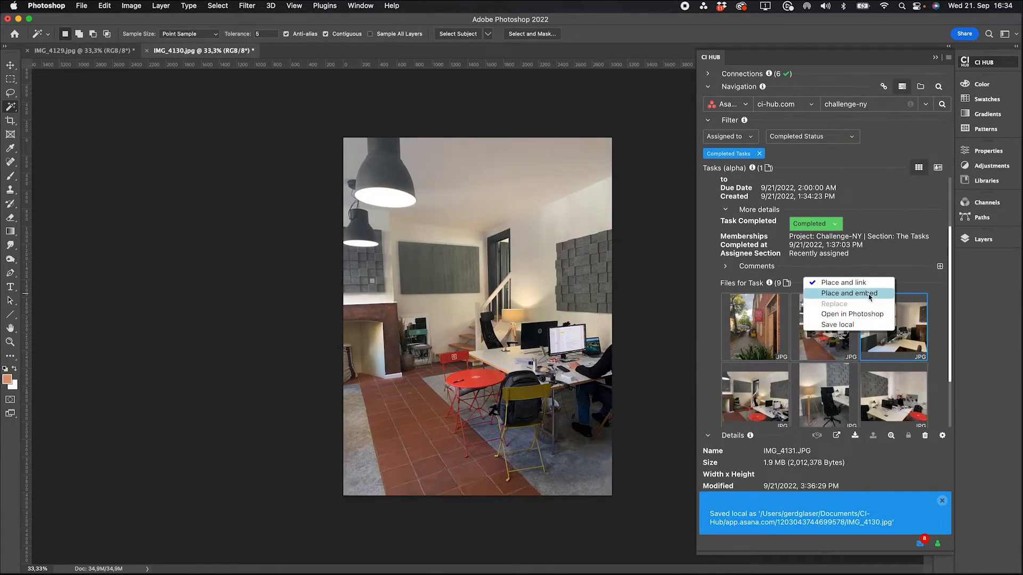
left_click(859, 314)
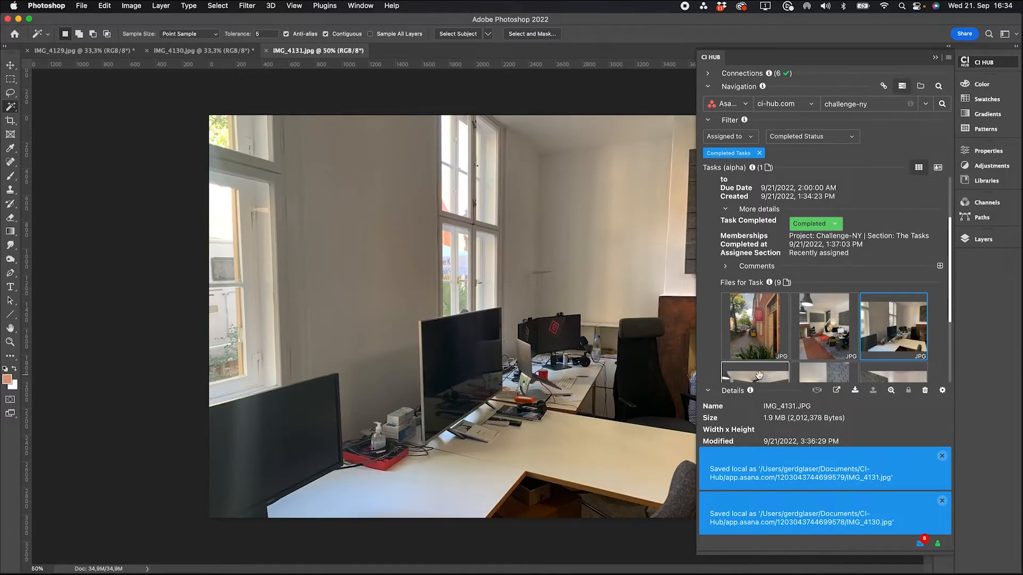
Open the task files IMG_4132.jpg, IMG_4133.jpg and IMG_4134.jpg in Photoshop as well
right_click(759, 374)
left_click(799, 354)
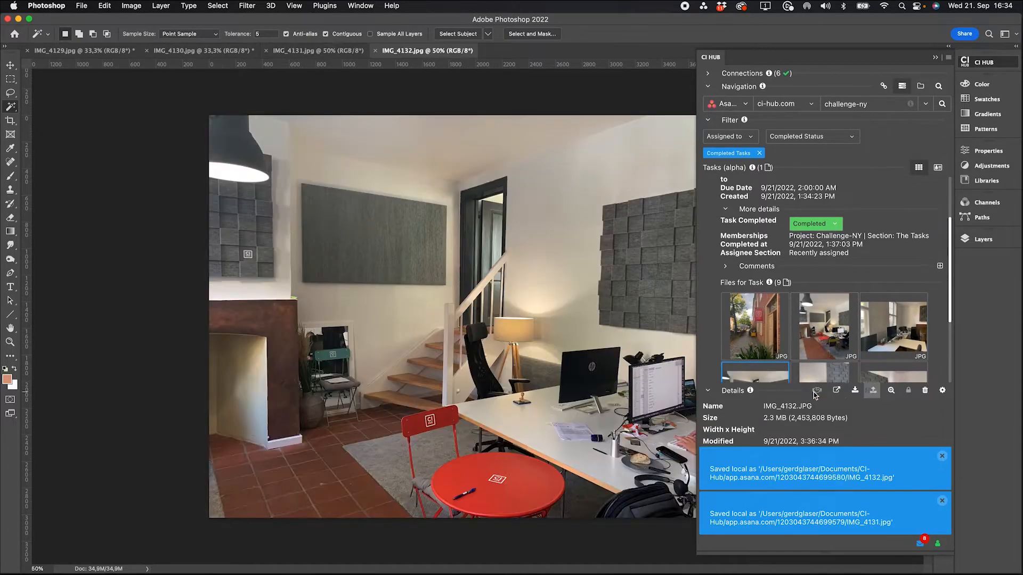
right_click(815, 379)
left_click(847, 367)
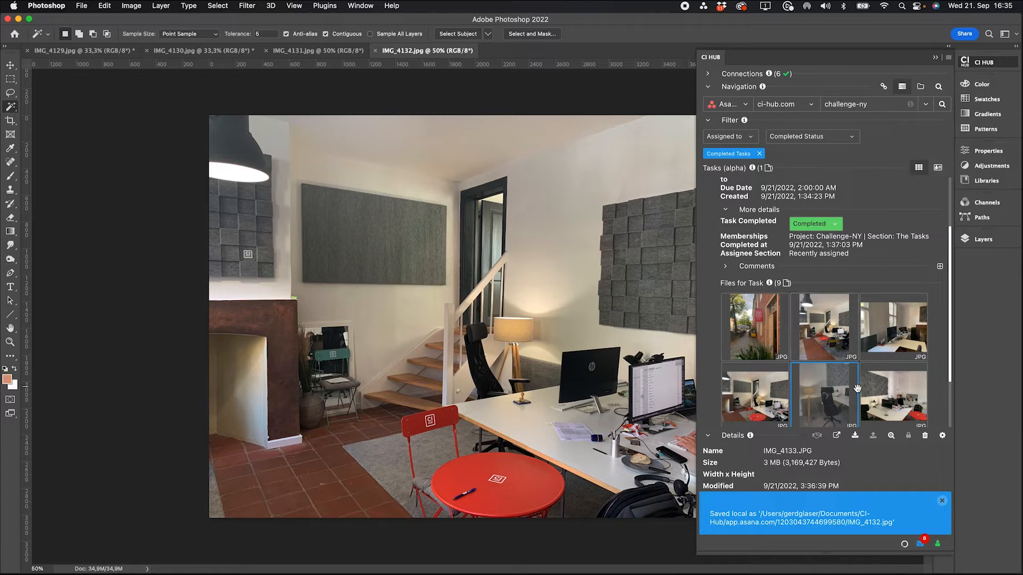
scroll(882, 389, "down", 3)
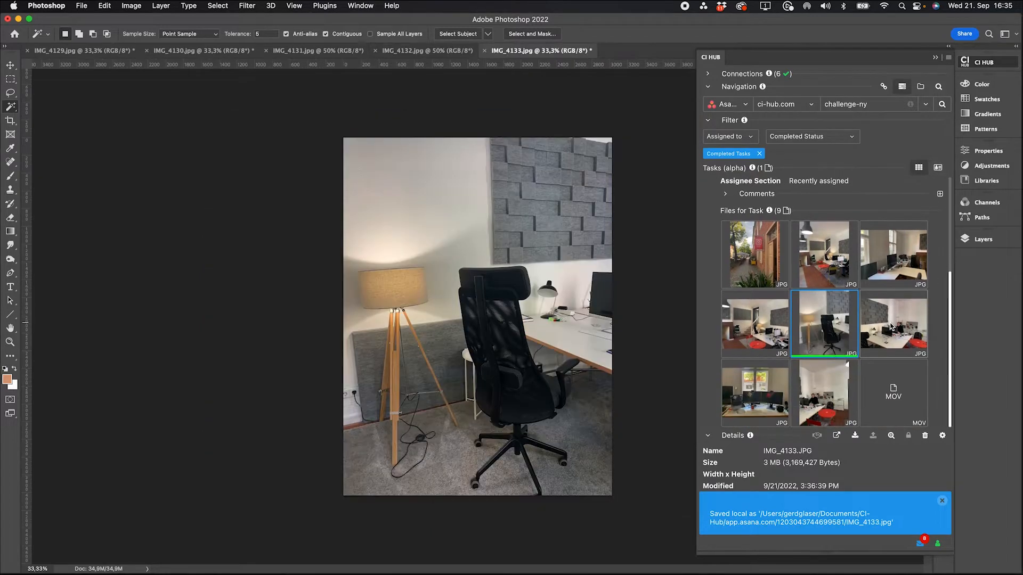
right_click(895, 328)
left_click(852, 308)
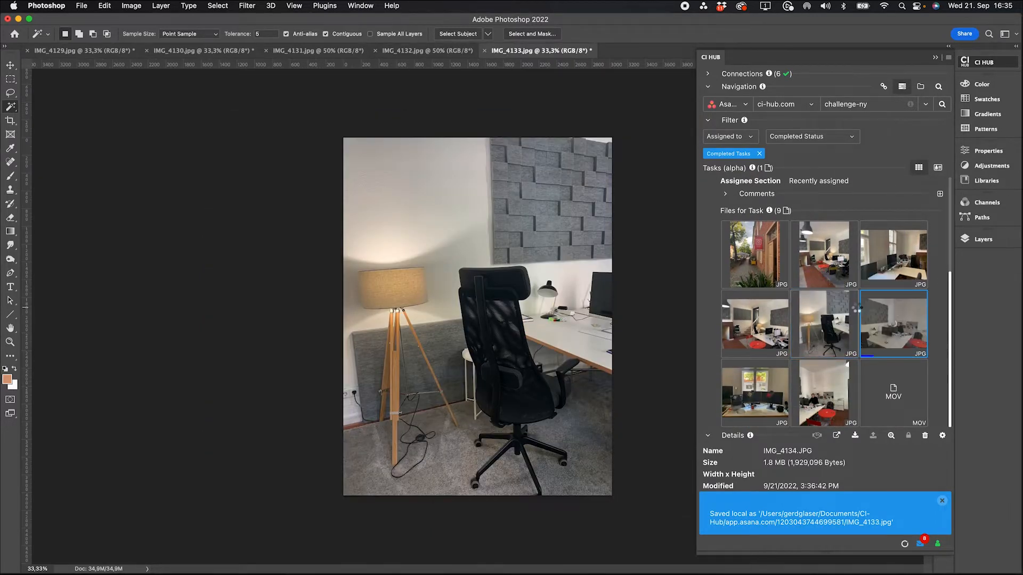
Try to open IMG_4135.jpg from the files of task 01 in Photoshop
left_click(761, 376)
right_click(760, 376)
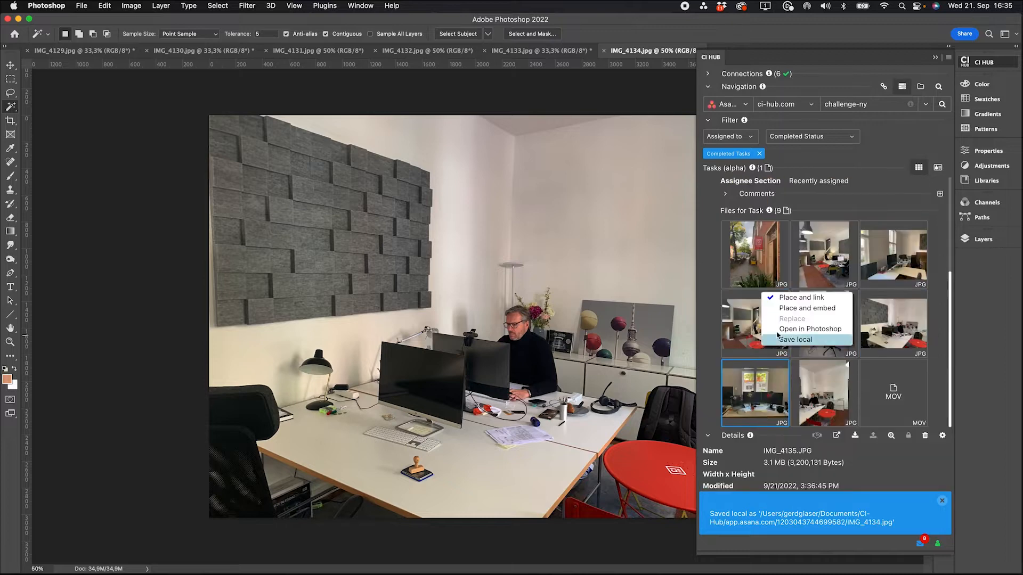
left_click(810, 330)
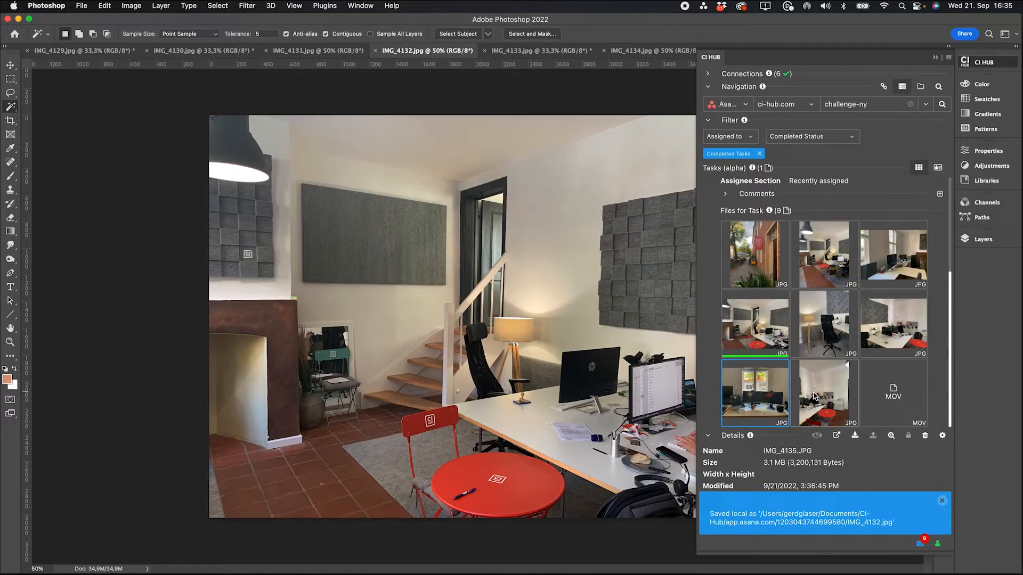
Open IMG_4136.jpg from the files of task 01 in Photoshop and dismiss the save notifications
left_click(823, 392)
right_click(821, 388)
left_click(857, 369)
left_click(941, 458)
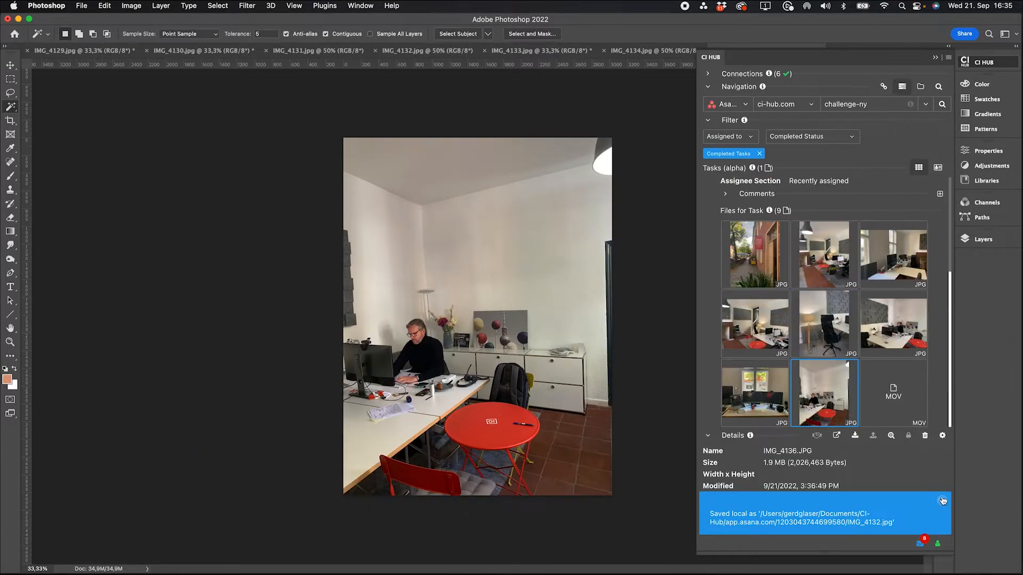
left_click(942, 500)
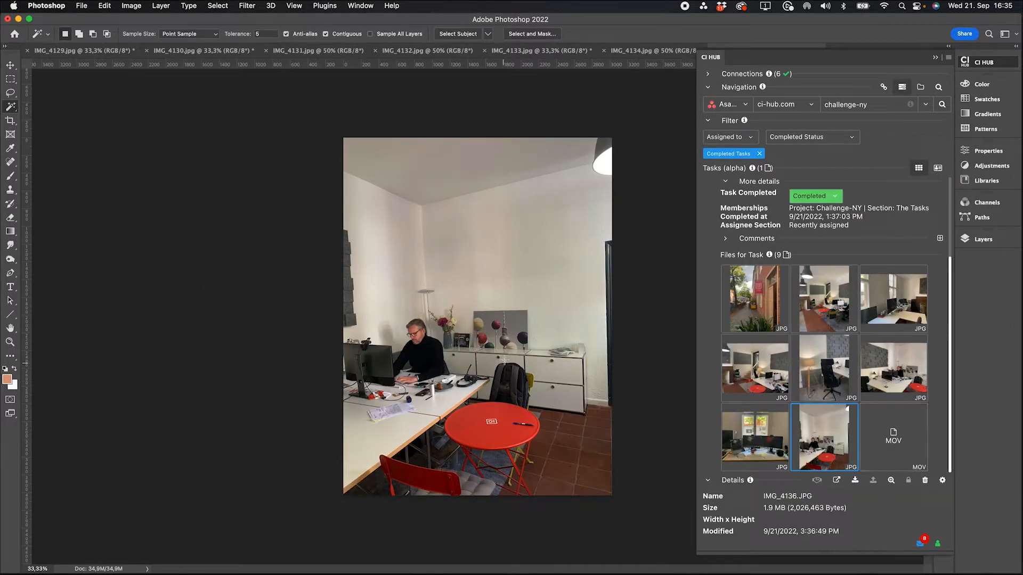
Brighten IMG_4136.jpg with Levels by moving the white input point slightly inward, and save the image
key("ctrl+l")
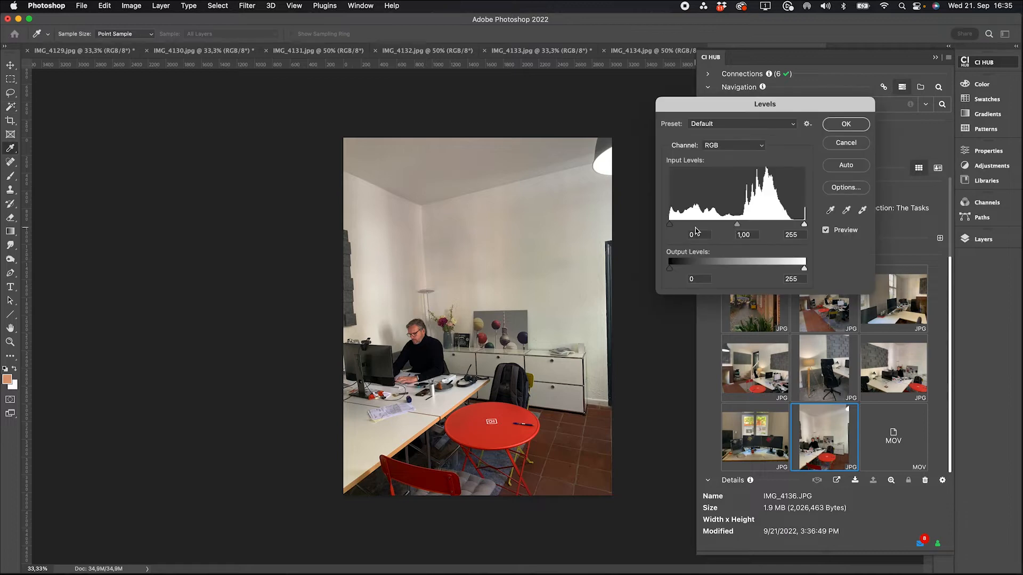
left_click_drag(796, 229, 786, 229)
left_click(847, 127)
key("super+s")
left_click(498, 200)
Crop IMG_4130.jpg by trimming its upper and lower edges to a nearly square format, and save it
left_click(208, 51)
key("c")
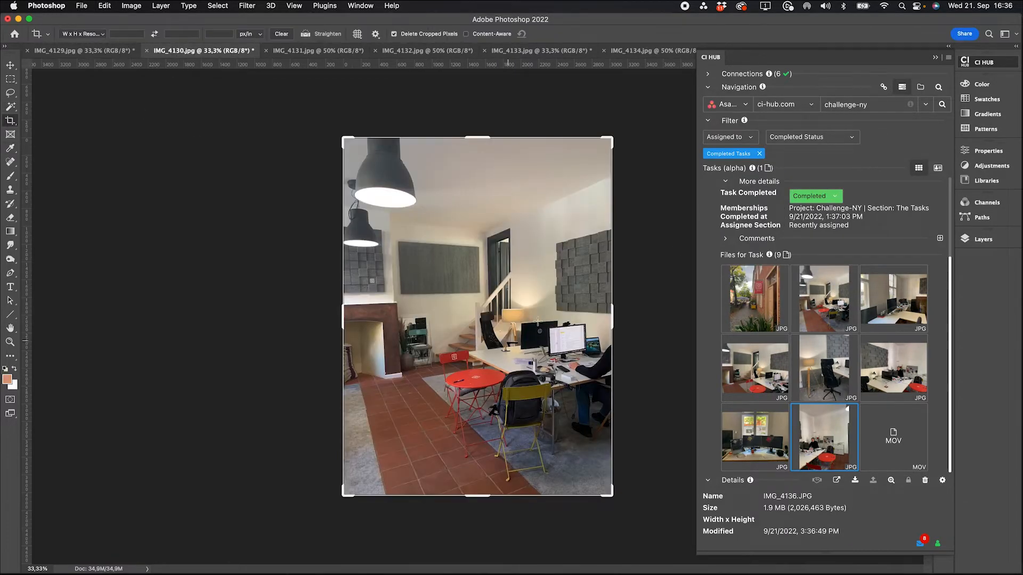
left_click_drag(477, 138, 478, 183)
left_click_drag(477, 451, 477, 445)
key("Return")
key("super+s")
key("Return")
Adjust IMG_4131.jpg with a slightly lower Levels white point and a Hue/Saturation correction, and save it
key("ctrl+Tab")
key("ctrl+l")
left_click_drag(804, 223, 796, 224)
key("Return")
key("super+u")
left_click_drag(760, 391, 747, 392)
key("Return")
key("super+s")
key("Return")
Switch to the Move tool and go through the other open images, ending on IMG_4132.jpg
key("v")
key("ctrl+Tab")
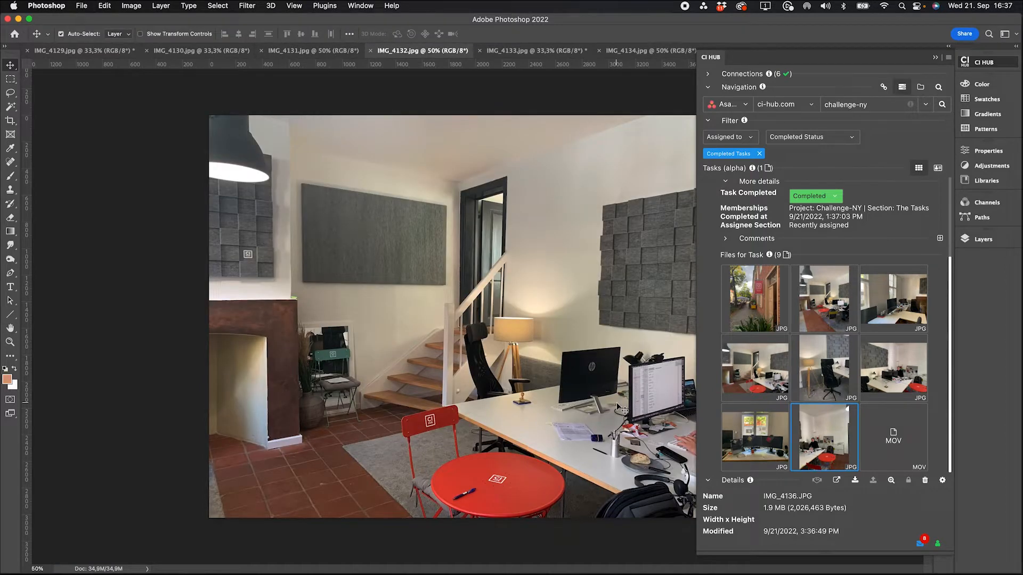
left_click(526, 51)
key("ctrl+Tab")
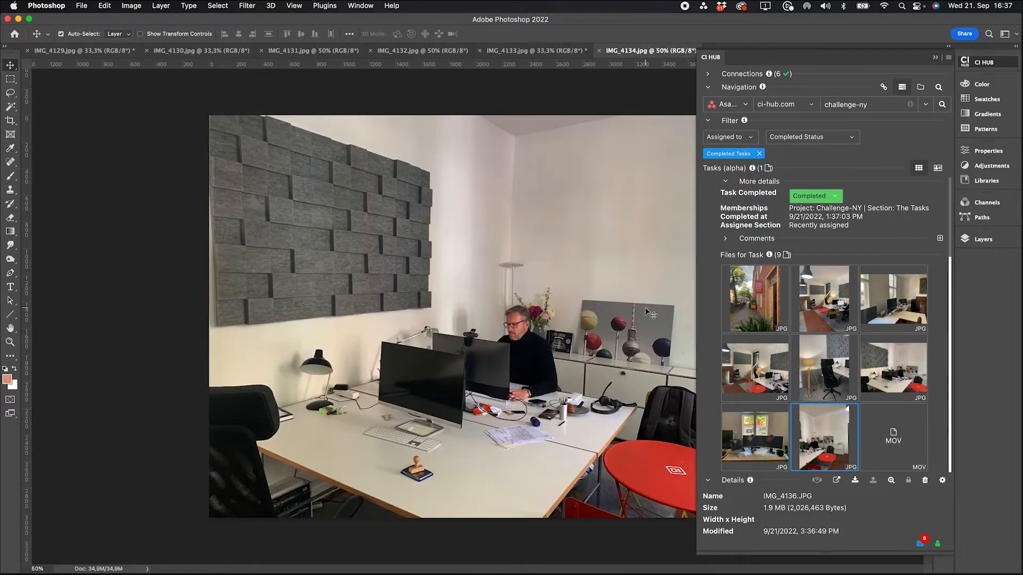
key("ctrl+Tab")
key("ctrl+Tab")
key("ctrl+Tab")
key("ctrl+Tab")
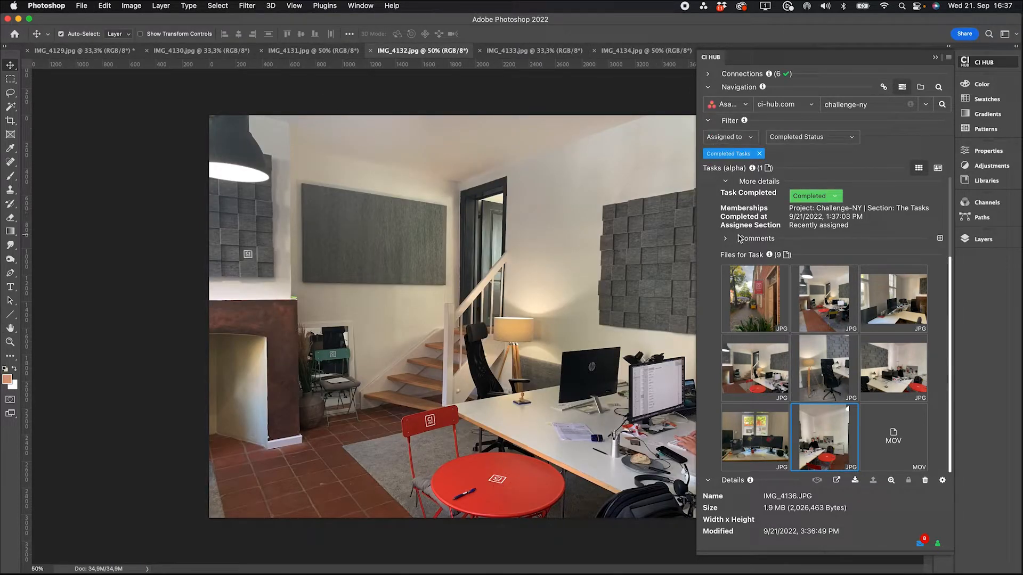
Highlight the description of task 01 in CI HUB to review its requirements, and collapse the task
scroll(738, 238, "up", 4)
left_click_drag(761, 225, 840, 256)
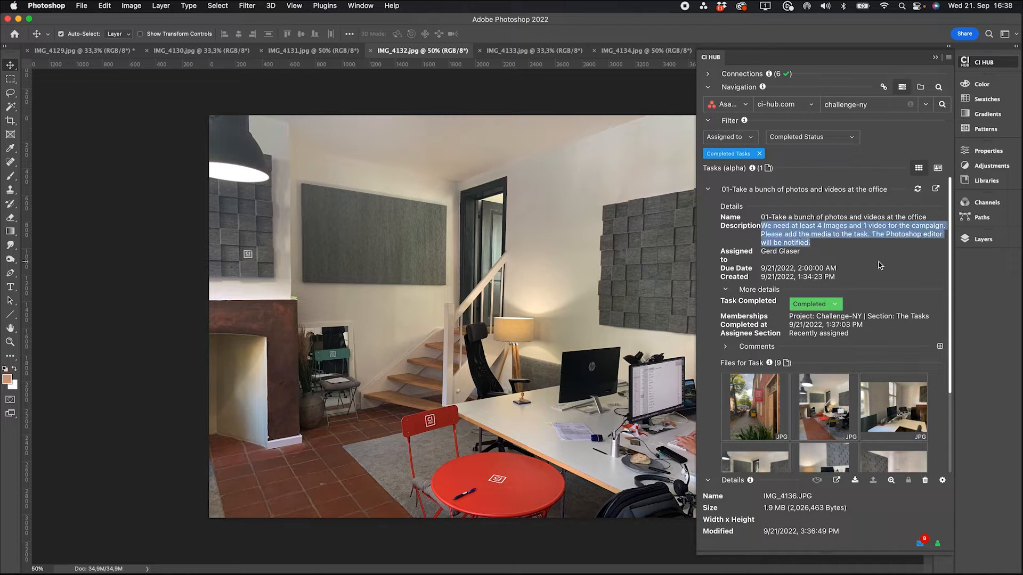
left_click(708, 190)
Filter the tasks to Incomplete Tasks, expand task 02 and highlight its description to read the instructions
left_click(810, 137)
left_click(799, 154)
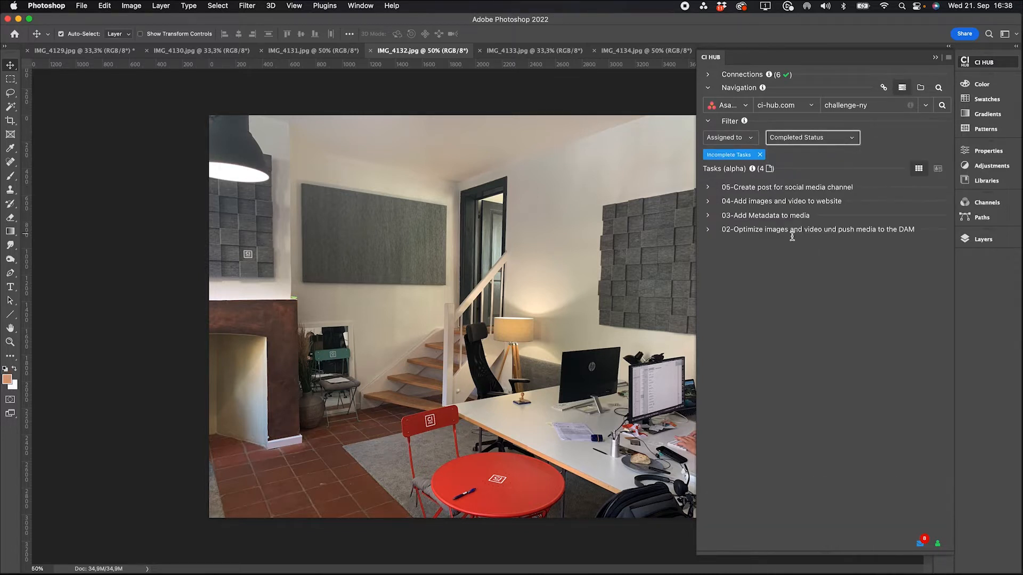
left_click(708, 230)
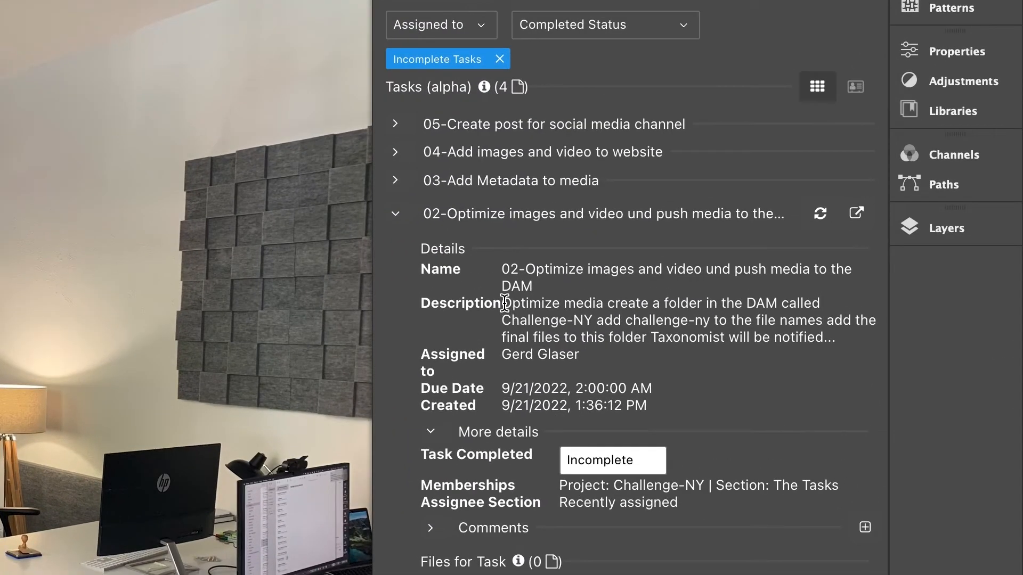
left_click_drag(504, 302, 842, 335)
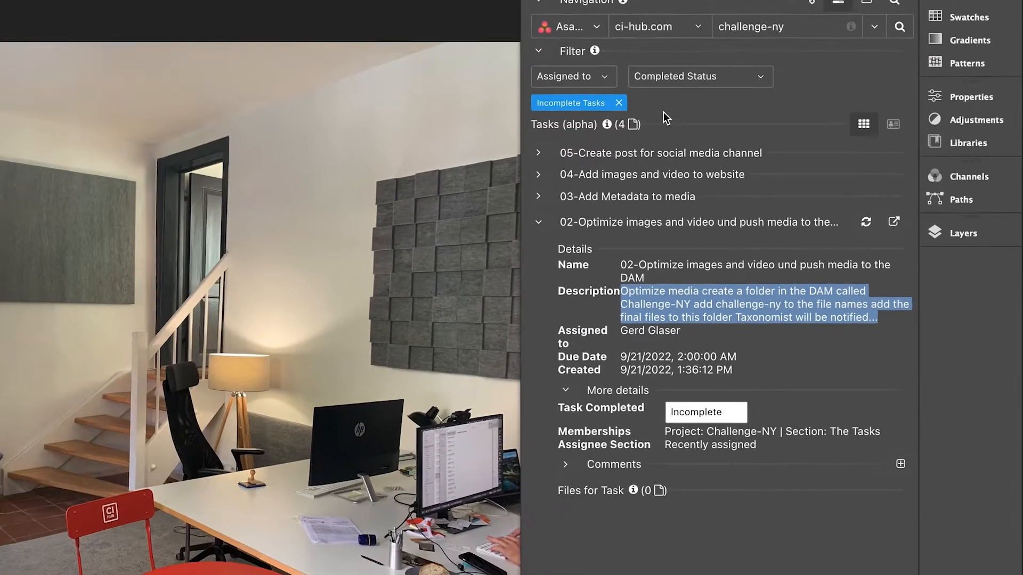
Switch the CI HUB connection to box and add a folder named Challenge-NY under All Files
left_click(733, 105)
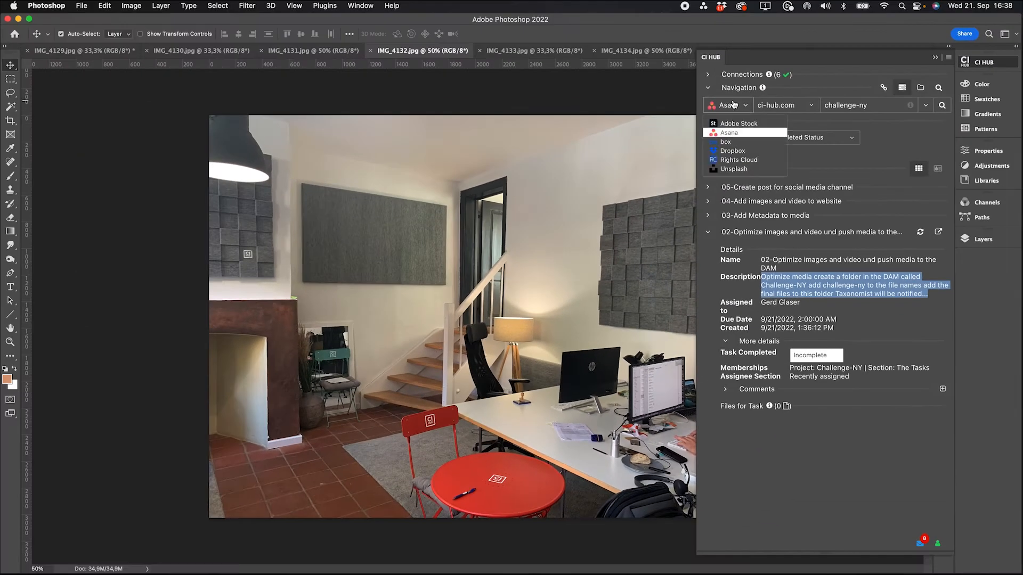
left_click(727, 141)
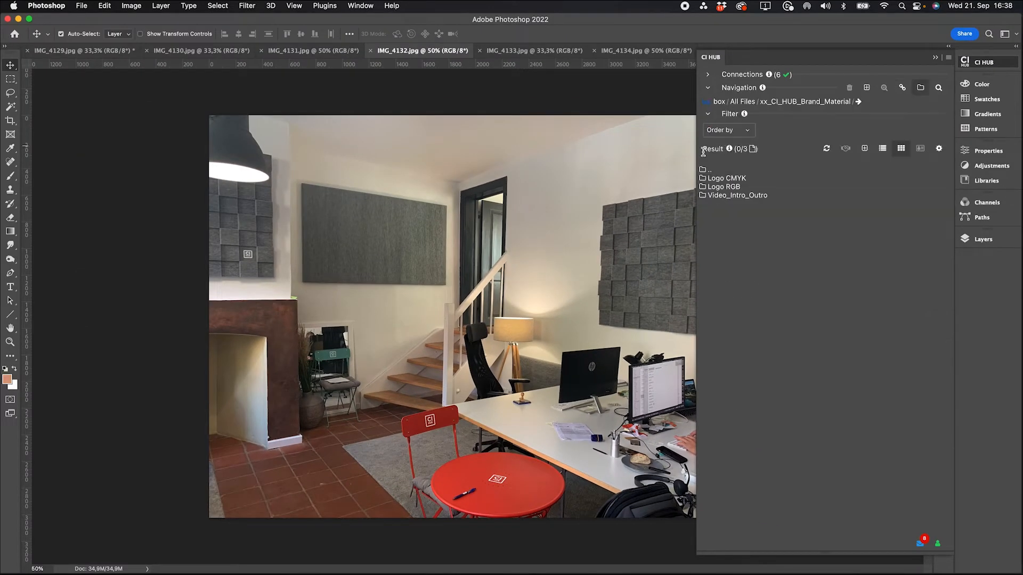
left_click(866, 88)
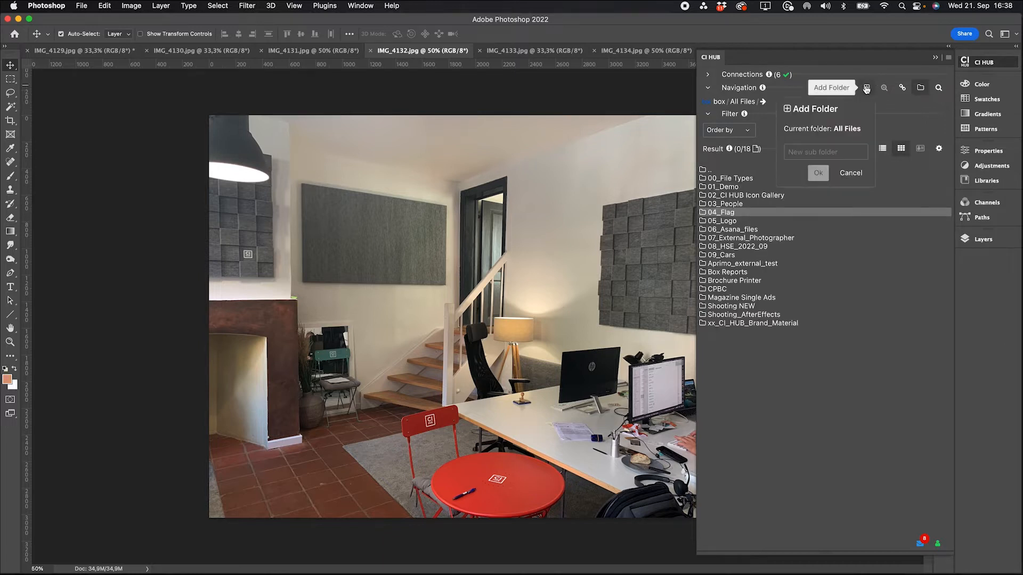
left_click(820, 152)
type("Challenge-NY")
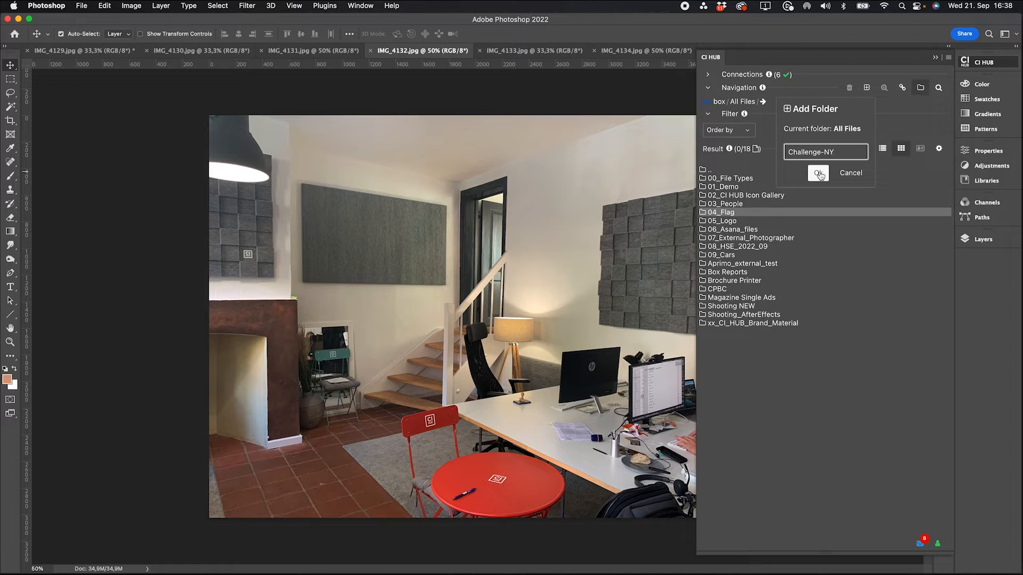
left_click(818, 173)
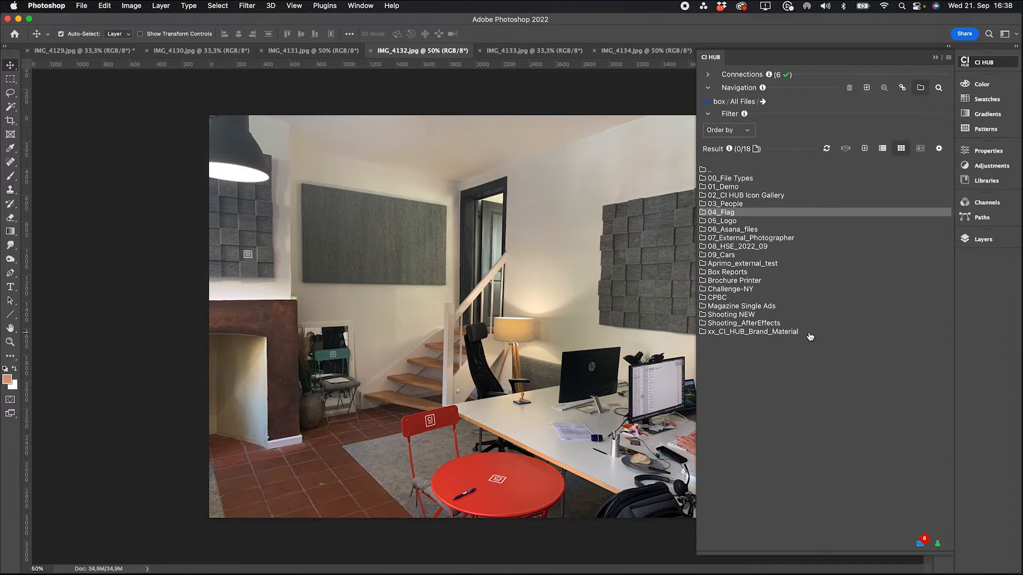
Open the Challenge-NY folder and upload the active document IMG_4132.jpg as Stairs-Challenge-NY
double_click(741, 290)
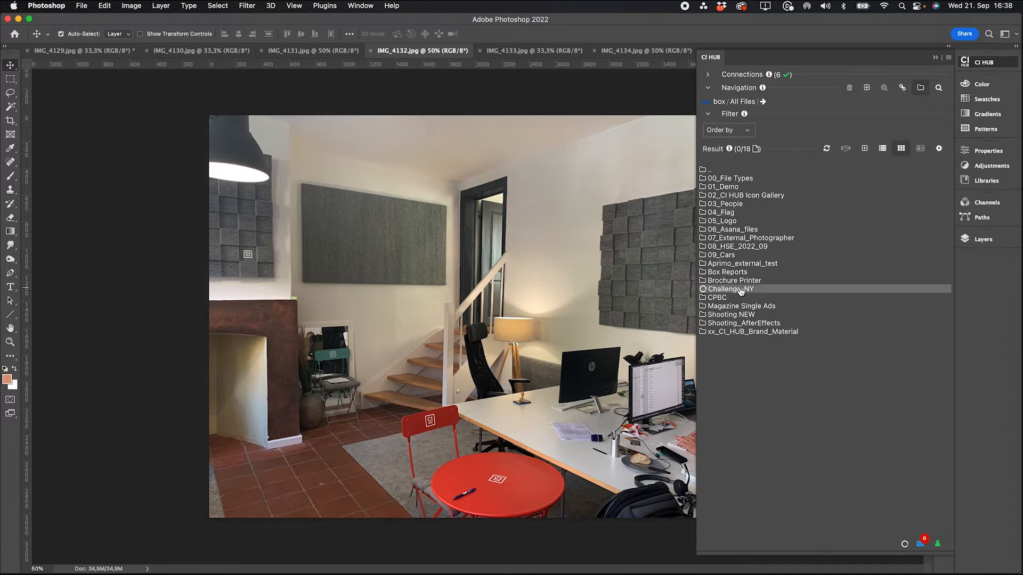
left_click(864, 149)
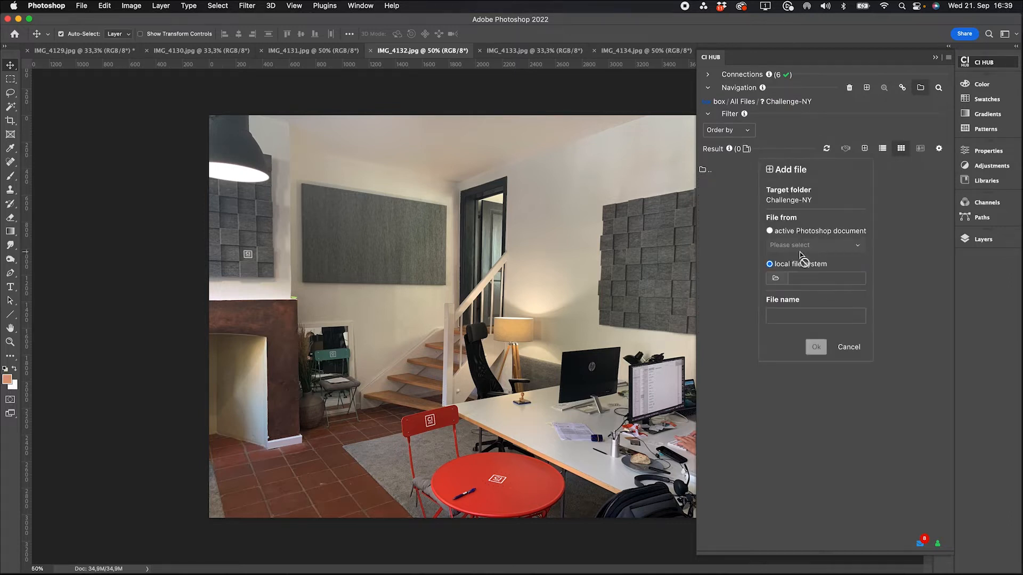
left_click(806, 246)
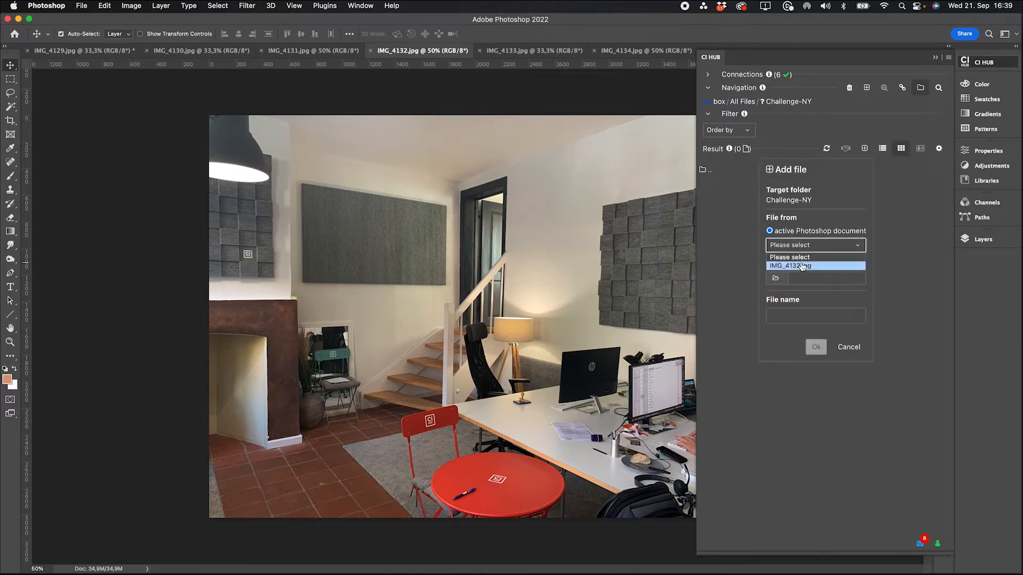
left_click(801, 266)
left_click(788, 318)
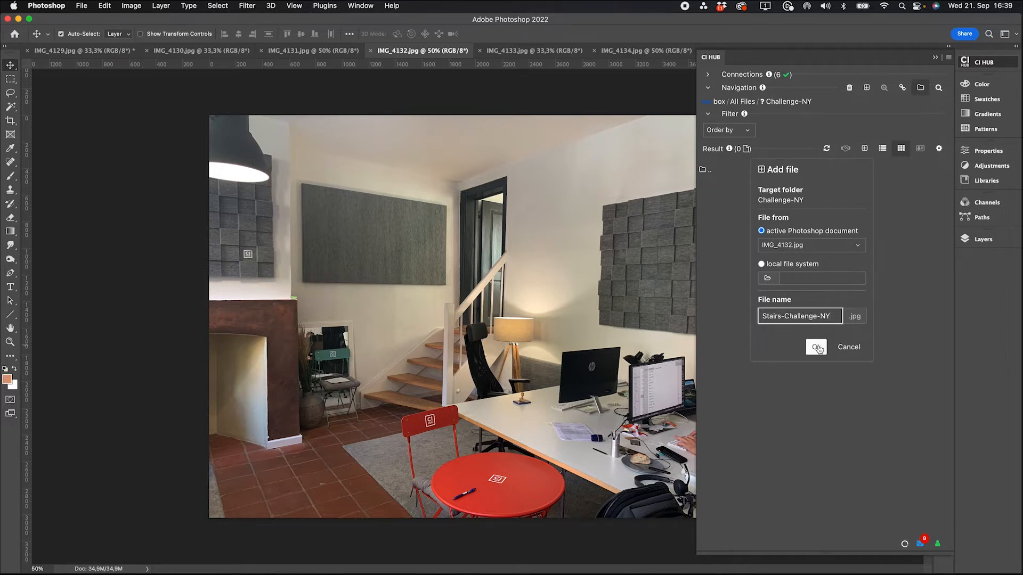
left_click(816, 347)
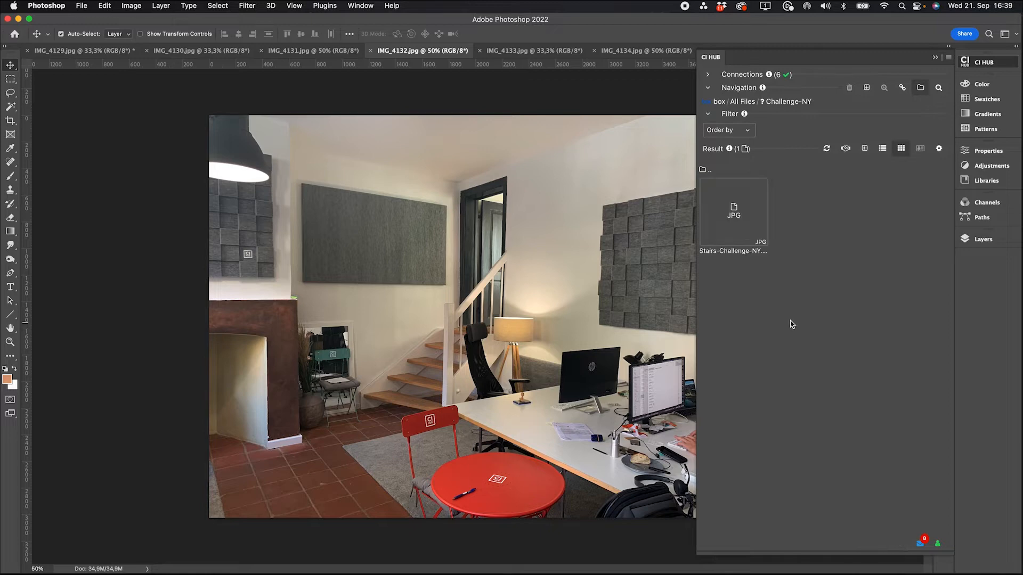
Close IMG_4132.jpg and upload IMG_4134.jpg to the Challenge-NY folder, named after the person at work plus Challenge-NY
left_click(371, 51)
left_click(815, 245)
left_click(809, 264)
left_click(785, 316)
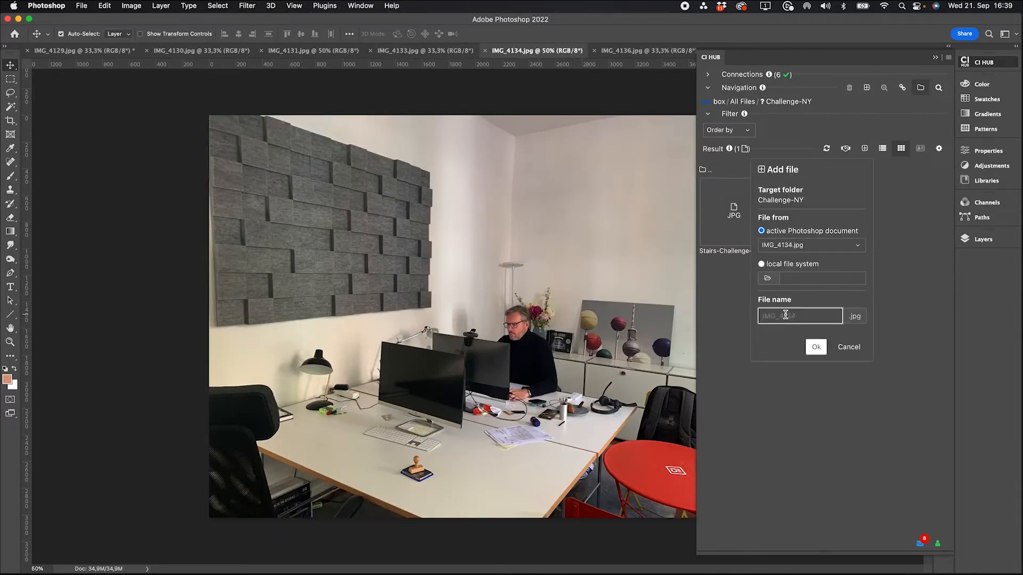
type("Jörg_at work - Challenge-NY")
left_click(815, 348)
Close IMG_4134.jpg and upload the active document IMG_4133.jpg to the Challenge-NY folder as "Chair - Challenge-NY"
left_click(485, 51)
left_click(864, 148)
left_click(792, 247)
left_click(790, 266)
left_click(787, 317)
type("Chair - Challenge-NY")
left_click(816, 347)
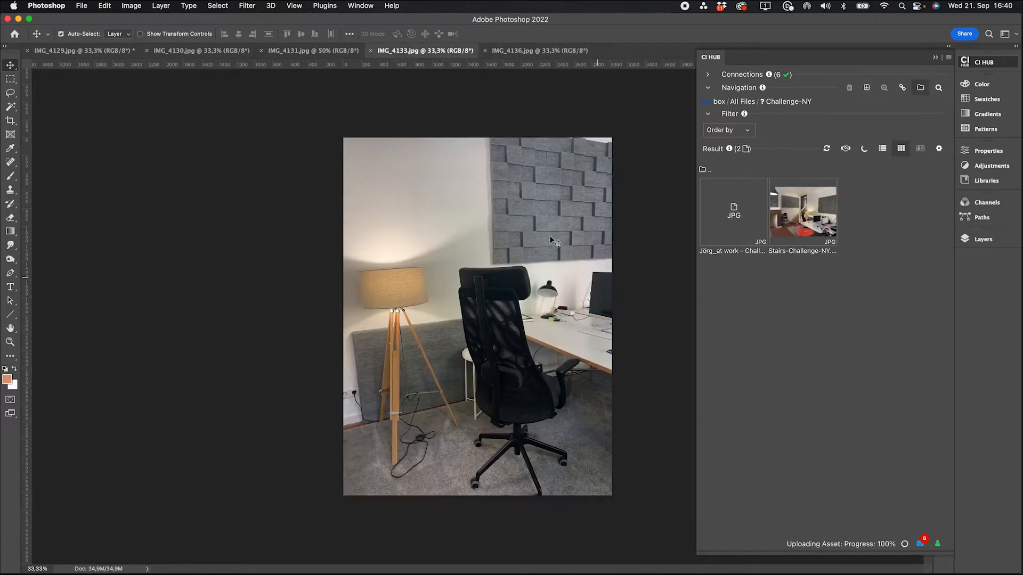
Upload the active document IMG_4131.jpg to the Challenge-NY folder as "The Screens -Challenge-NY"
left_click(864, 148)
left_click(792, 246)
left_click(789, 268)
left_click(780, 316)
type("The Screens -Challenge-NY")
left_click(815, 347)
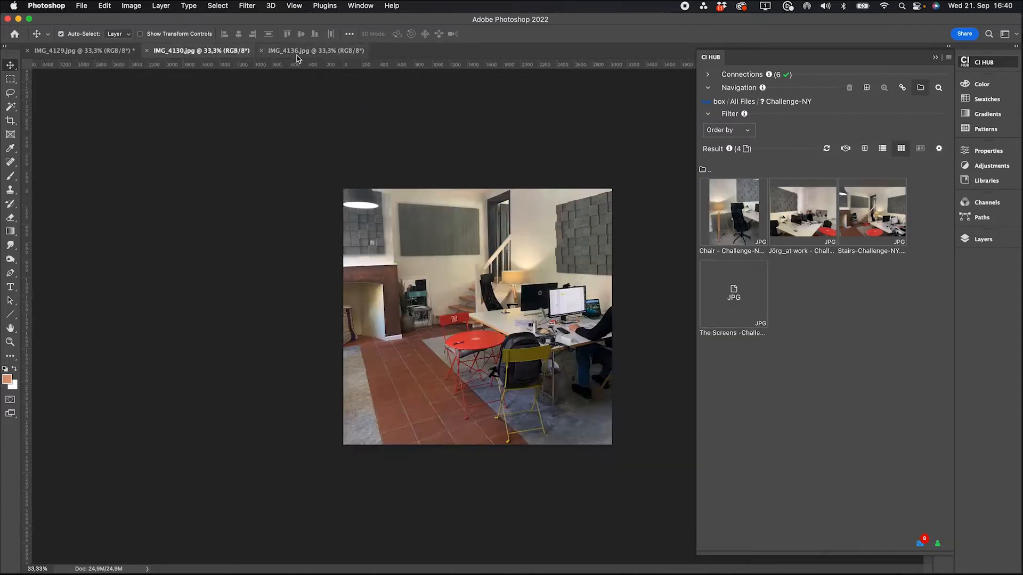
Upload the active document IMG_4130.jpg to the Challenge-NY folder, named after the person's desk plus Challenge-NY
left_click(865, 148)
left_click(793, 317)
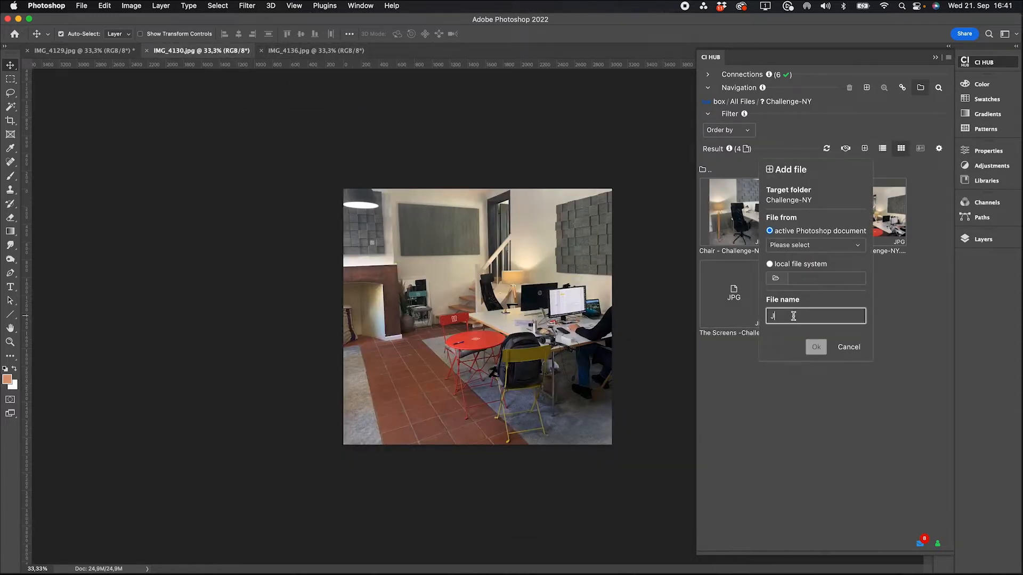
type("Jörgs Desk - Challenge-NY")
left_click(815, 347)
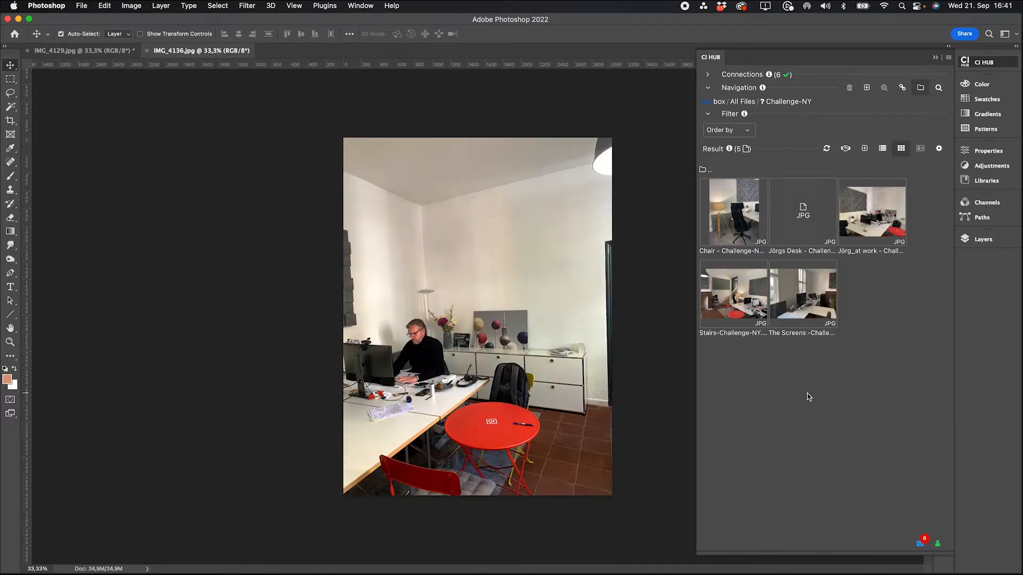
Upload the active document IMG_4136.jpg to the Challenge-NY folder, named with the person's first name plus "again - Challenge-NY"
left_click(864, 149)
left_click(791, 245)
left_click(791, 267)
left_click(782, 317)
type("The man - Challenge-NY")
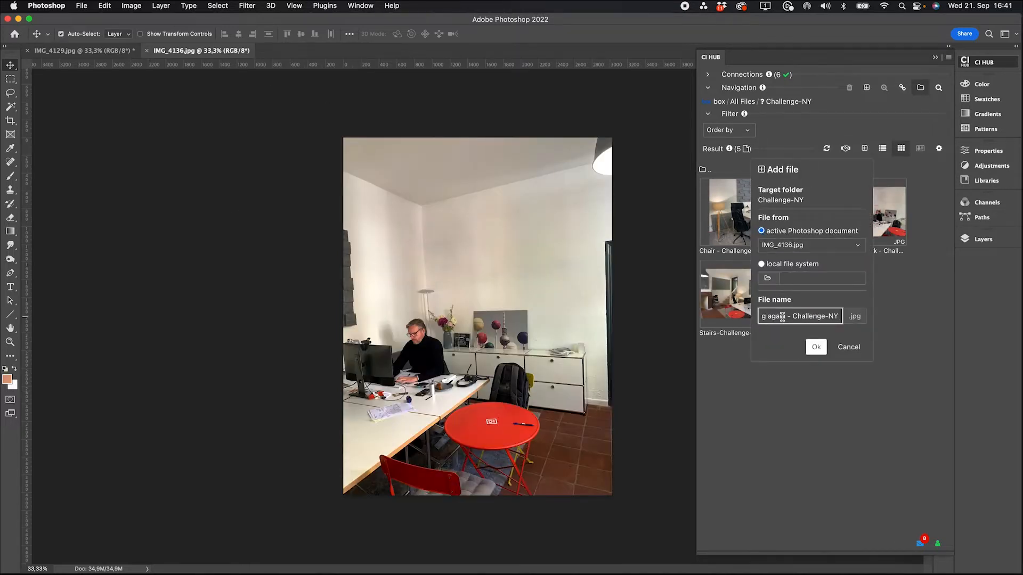
left_click(816, 346)
Close IMG_4136.jpg and adjust the Levels of IMG_4129.jpg, with midtones at 0.93 and a lowered white input level to brighten the highlights
left_click(147, 51)
key("super+l")
left_click_drag(737, 224, 740, 224)
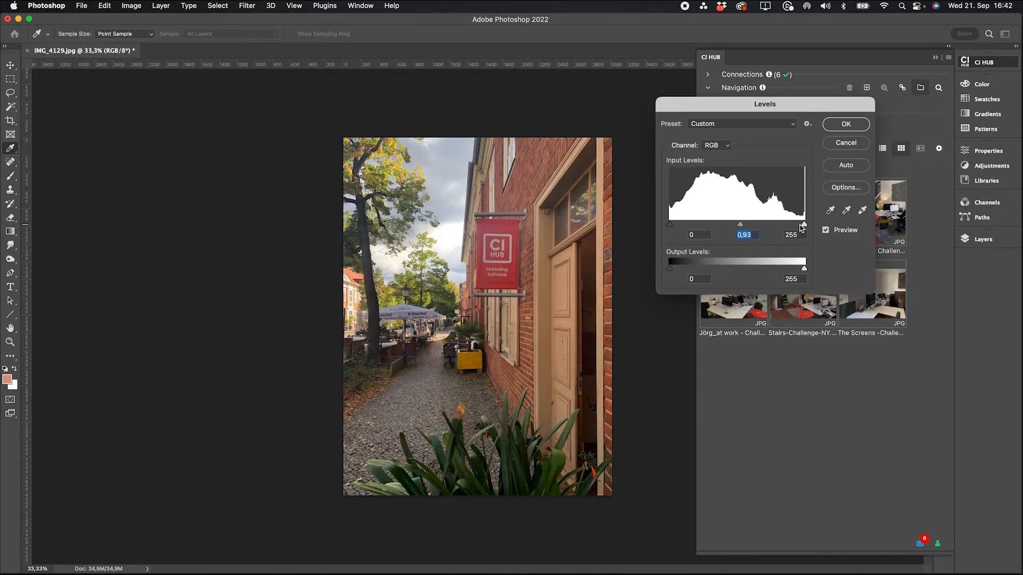
left_click_drag(803, 224, 782, 224)
key("Return")
key("v")
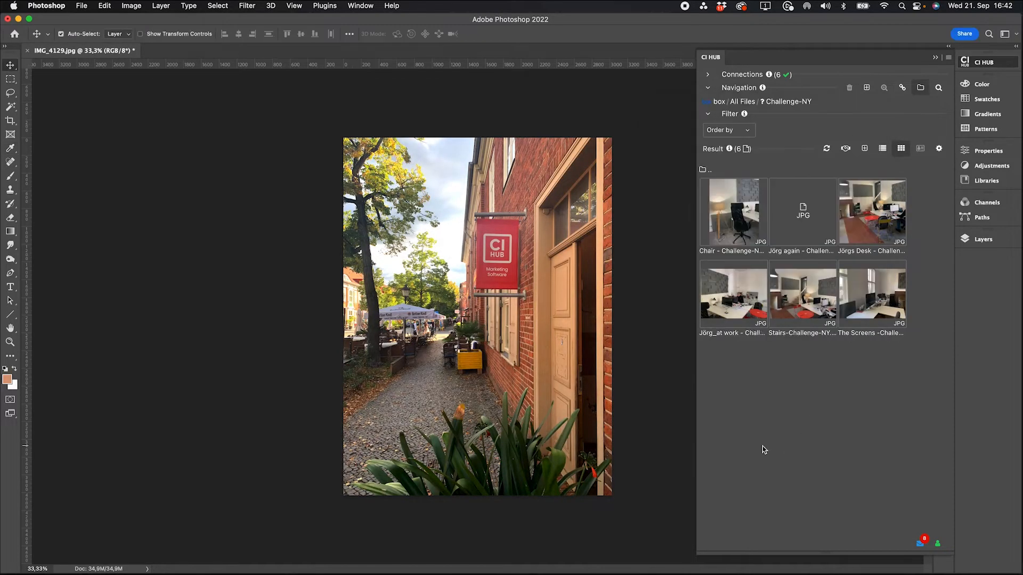
Save IMG_4129.jpg and upload it to the Challenge-NY folder as "Office Street-View - Challenge-NY"
key("super+s")
left_click(864, 149)
left_click(782, 317)
type("Office Street-View")
left_click(816, 347)
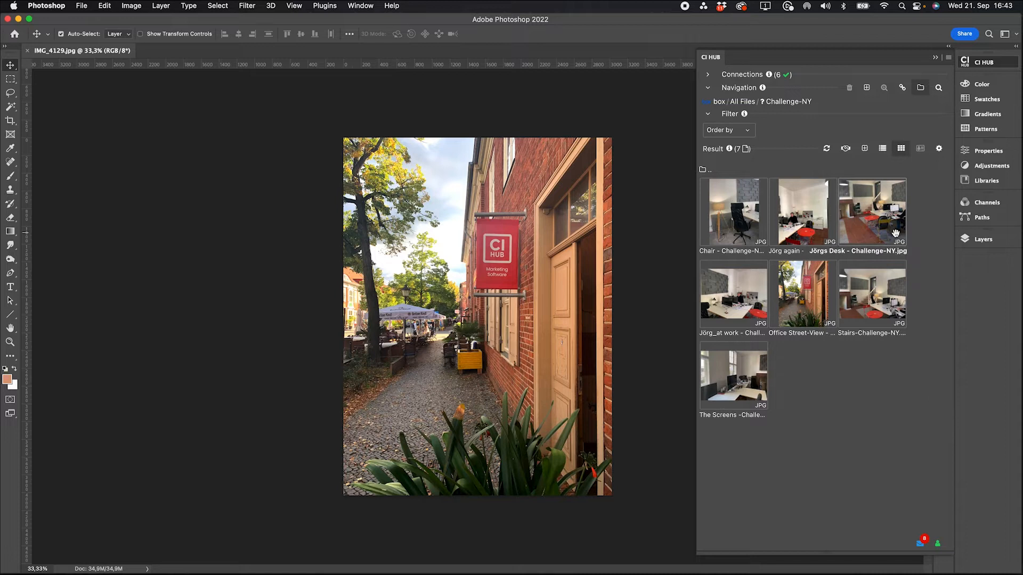
Lock Stairs-Challenge-NY.jpg and the "again" portrait uploaded from IMG_4136.jpg in the Challenge-NY folder
left_click(896, 322)
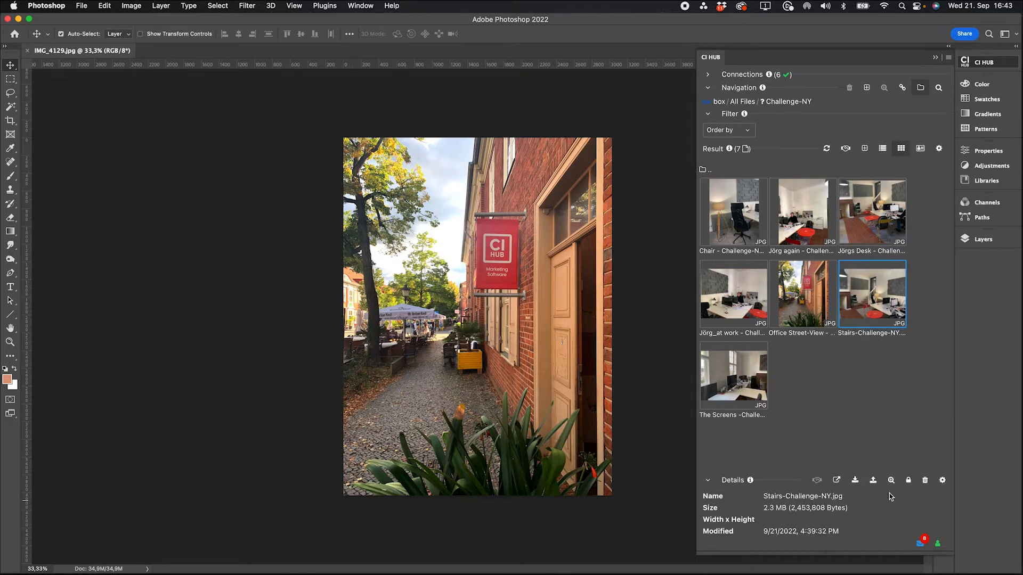
left_click(909, 481)
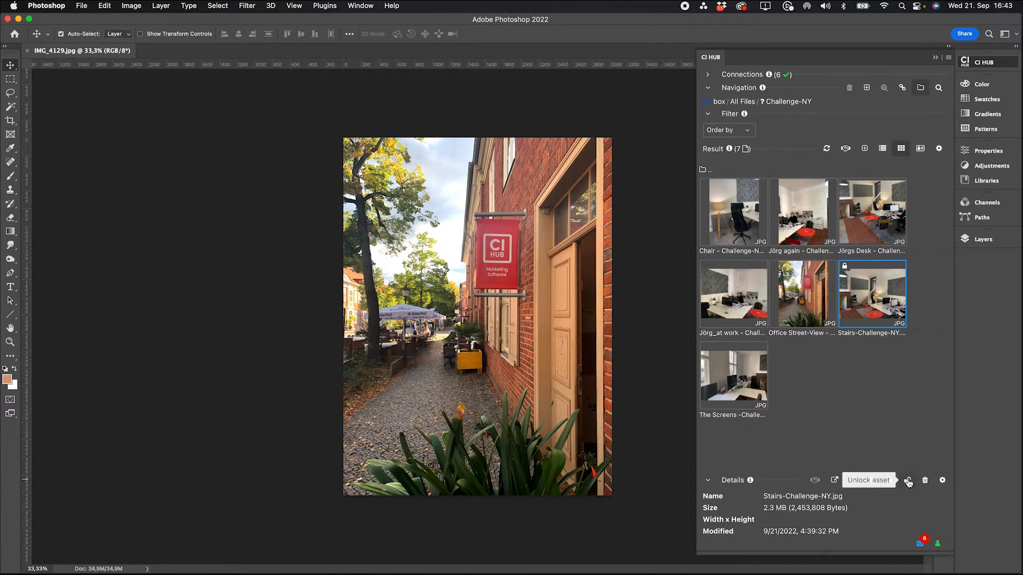
left_click(805, 214)
left_click(908, 481)
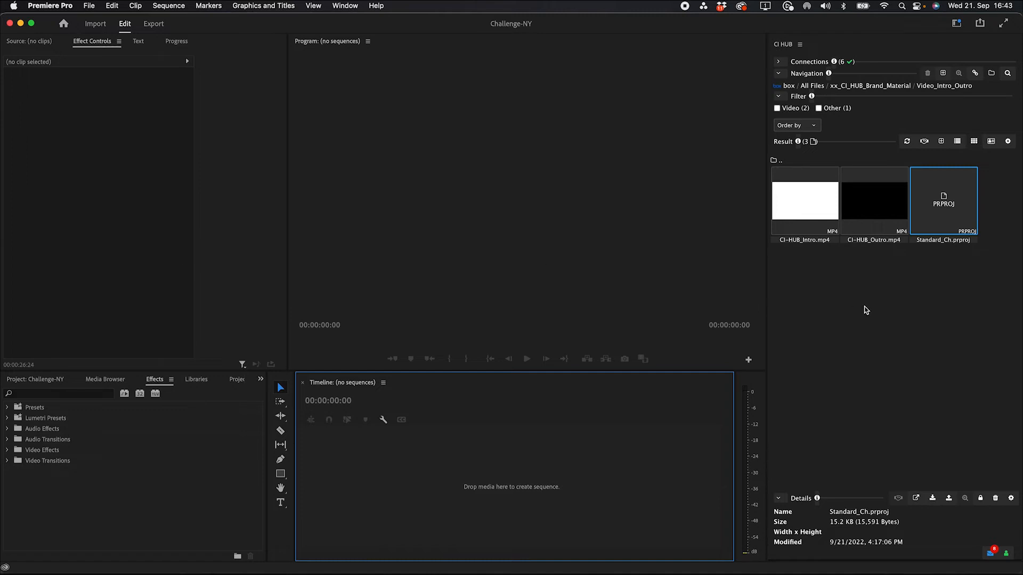
Switch to Premiere Pro, open Standard_Ch.prproj from the Video_Intro_Outro folder and open its Challenge-NY-Movie sequence
left_click(866, 310)
right_click(948, 204)
left_click(913, 221)
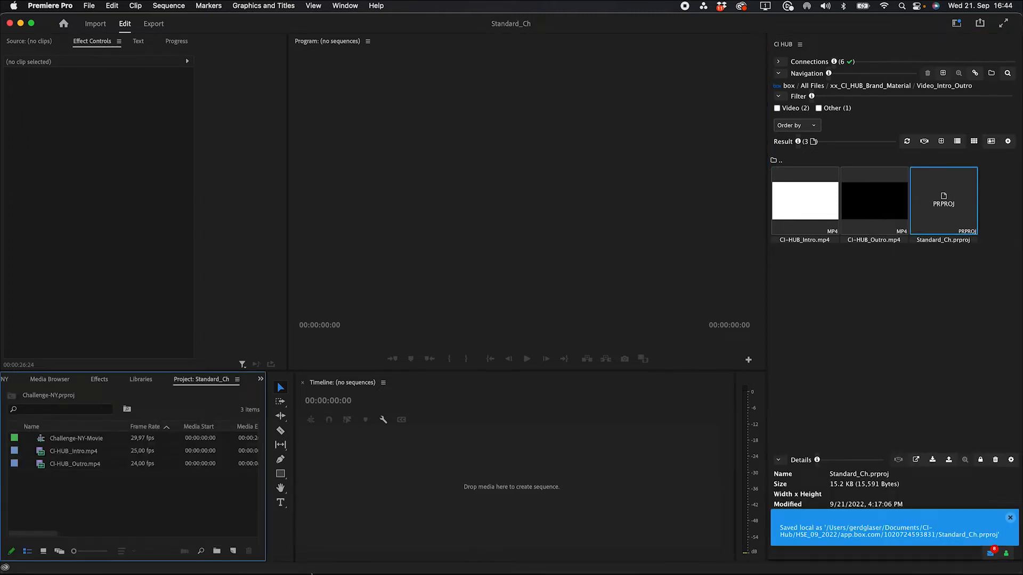
double_click(66, 439)
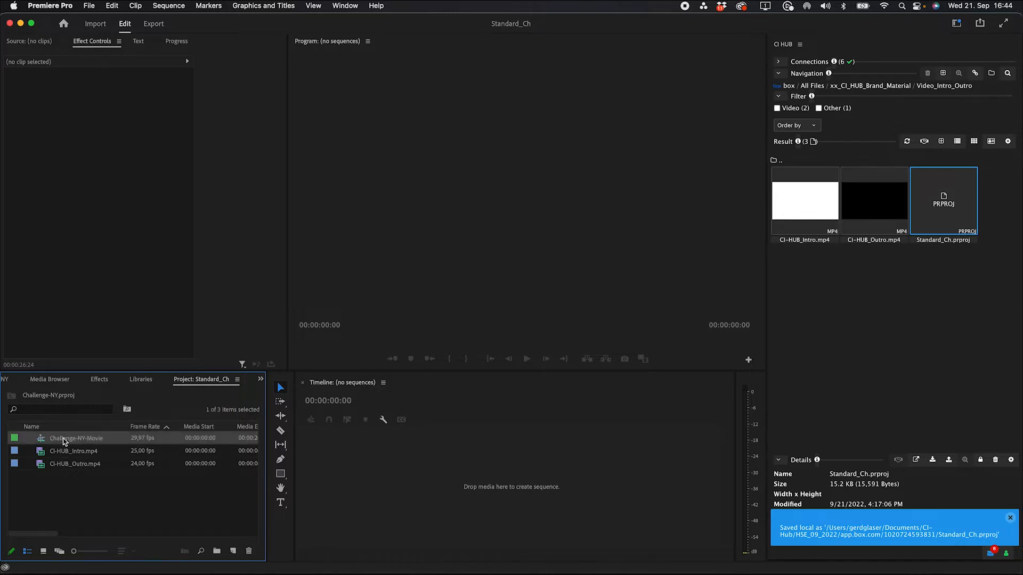
left_click_drag(646, 412, 655, 433)
Switch the CI HUB source to Asana and search its tasks for the recent query "challenge"
left_click(787, 86)
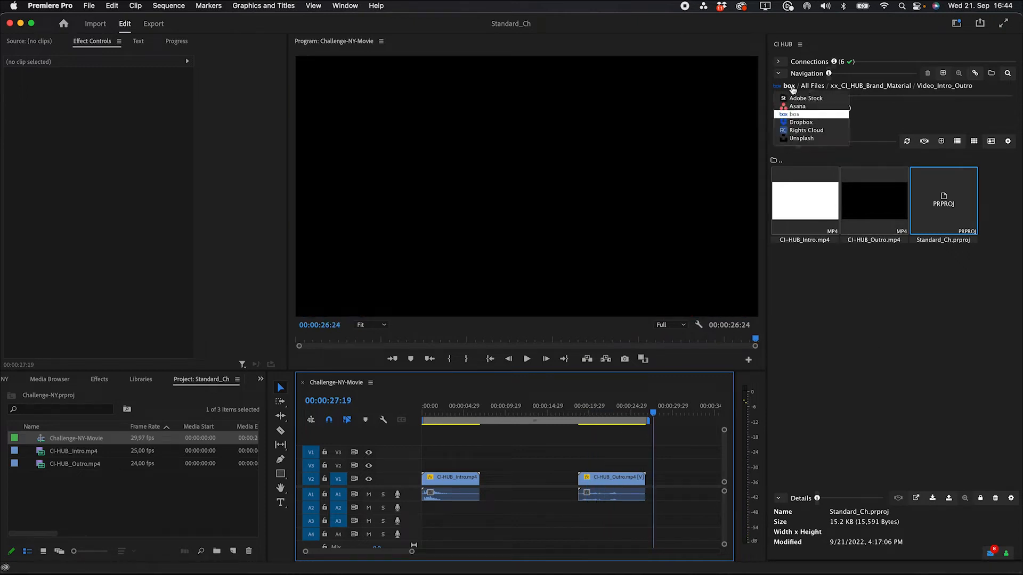
left_click(794, 106)
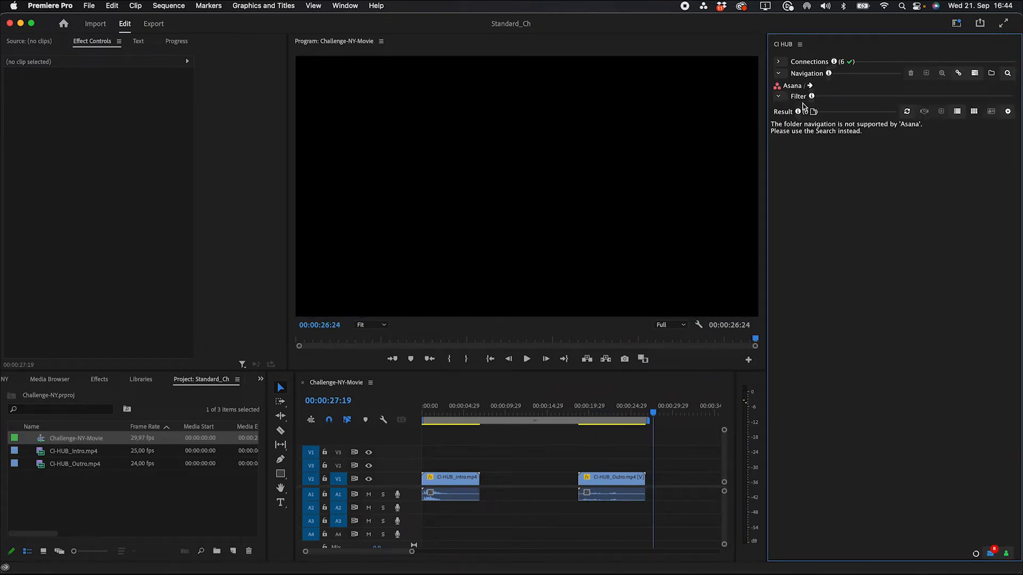
left_click(975, 75)
left_click(995, 90)
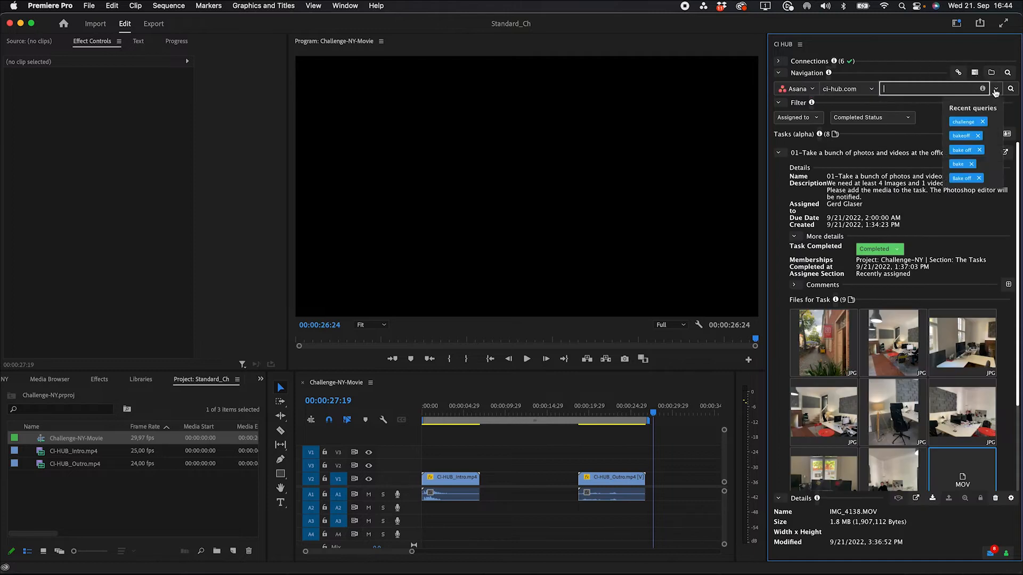
left_click(964, 122)
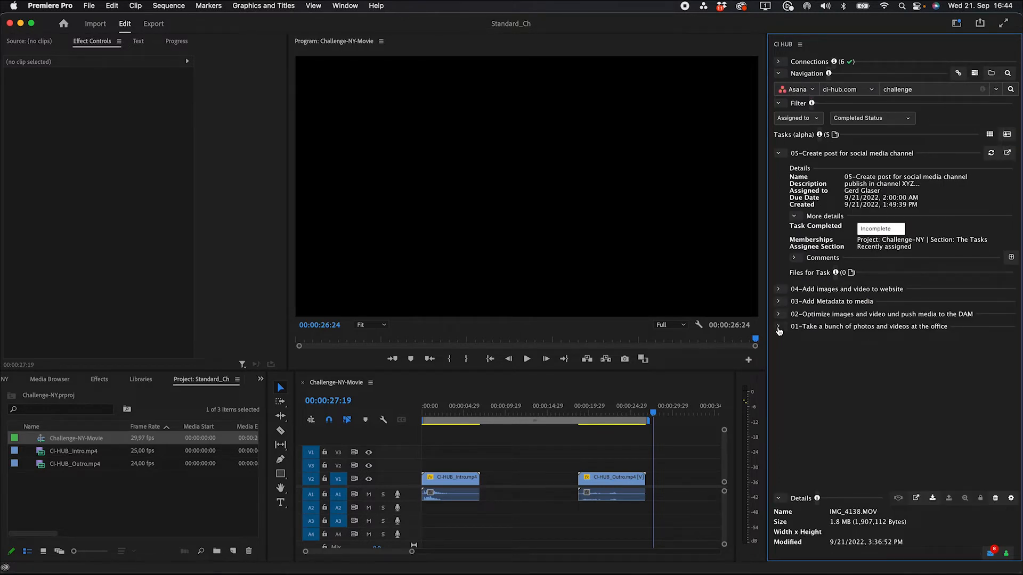
Import IMG_4138.MOV from the task "01-Take a bunch of photos and videos at the office" into the project
left_click(779, 326)
scroll(901, 381, "down", 5)
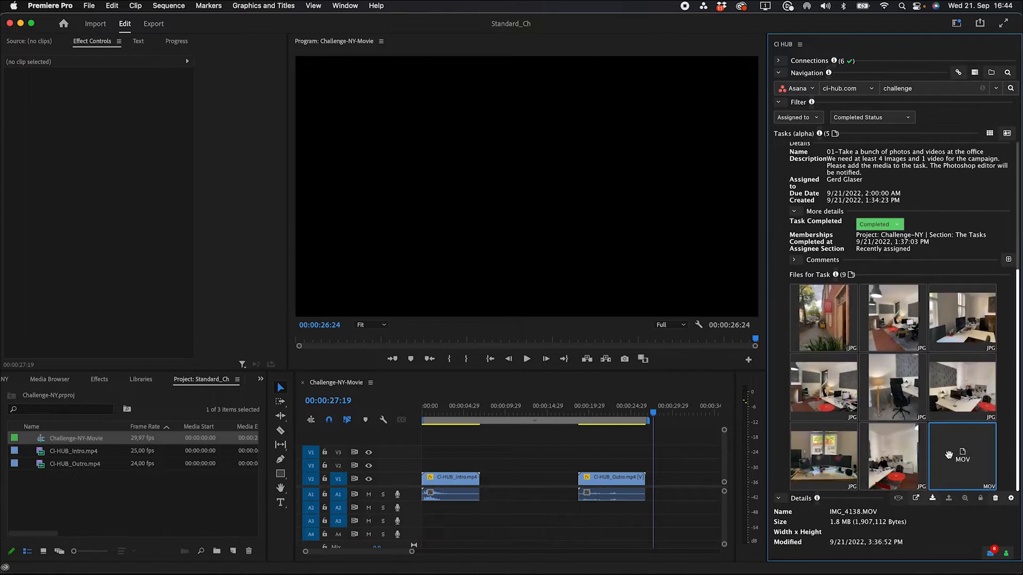
double_click(949, 455)
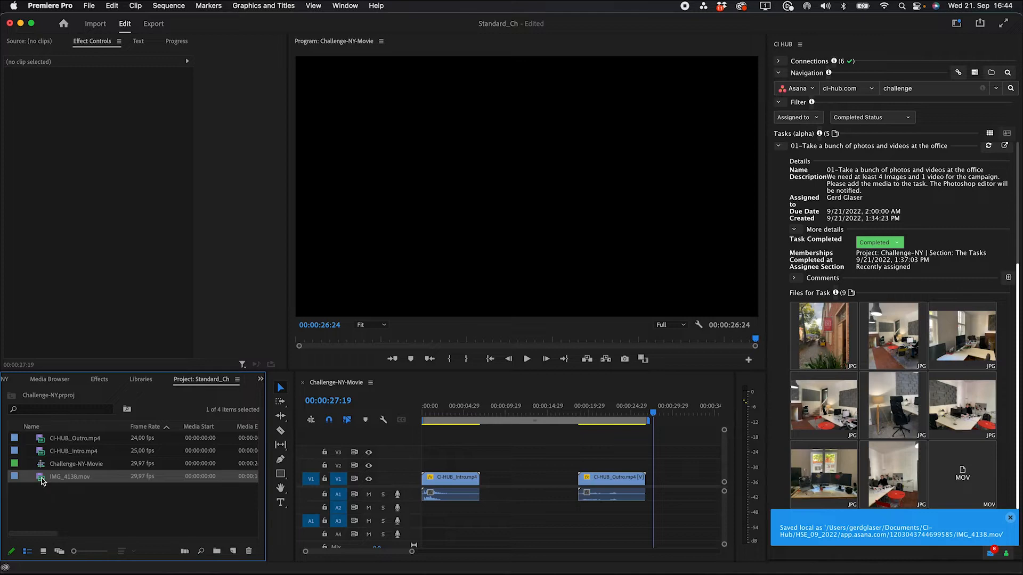
Place IMG_4138.mov on V1 between the CI-HUB intro and outro clips and trim its end to meet the outro at 00:00:18:25
left_click_drag(215, 483, 478, 467)
left_click_drag(467, 425, 480, 427)
left_click_drag(493, 467, 503, 468)
left_click_drag(480, 414, 580, 419)
left_click_drag(620, 464, 577, 469)
left_click_drag(509, 467, 516, 480)
left_click(576, 477)
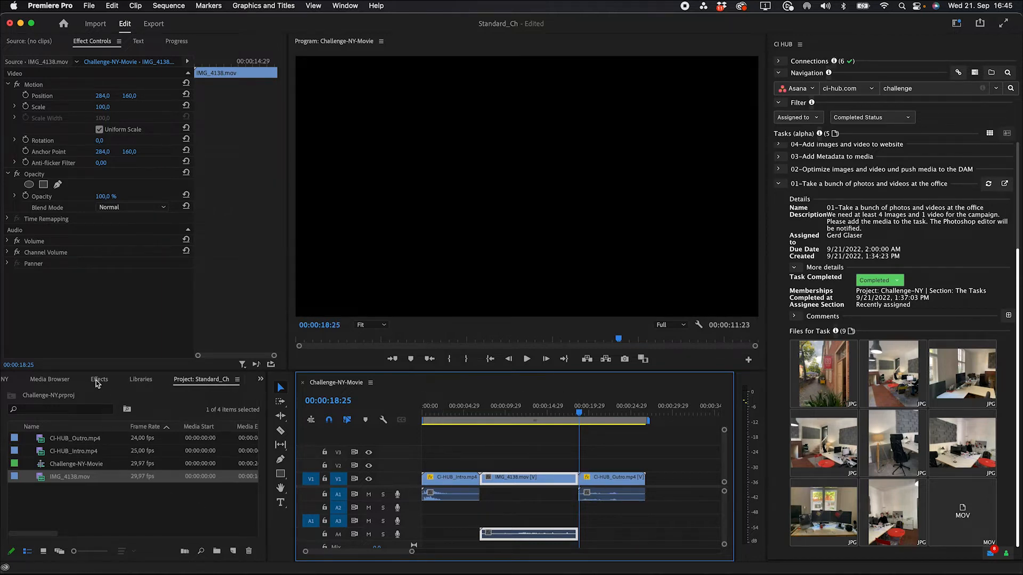
Apply a Cross Dissolve transition at both cuts, between the intro and IMG_4138.mov and between IMG_4138.mov and the outro
left_click(98, 382)
left_click(7, 461)
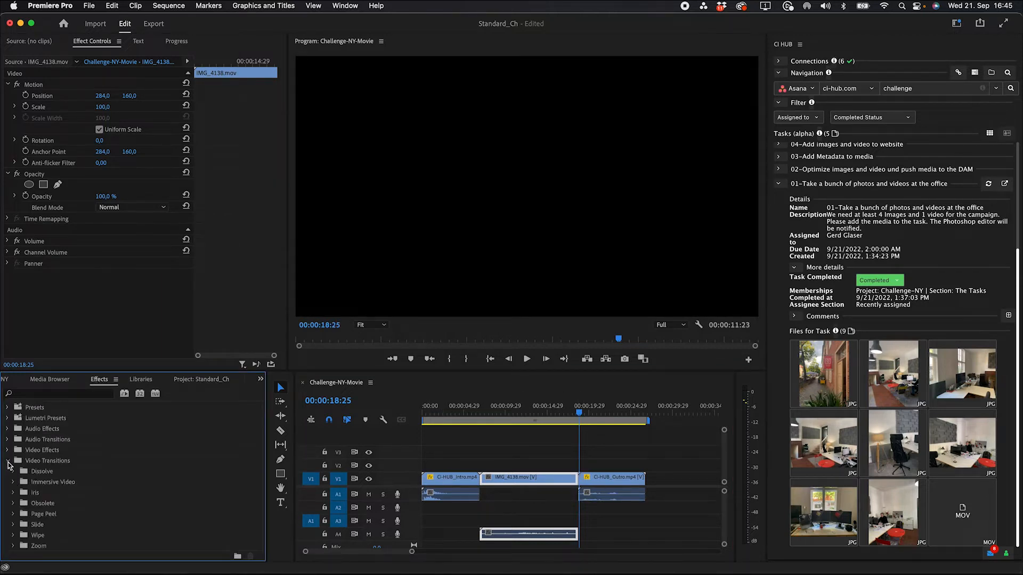
left_click(13, 472)
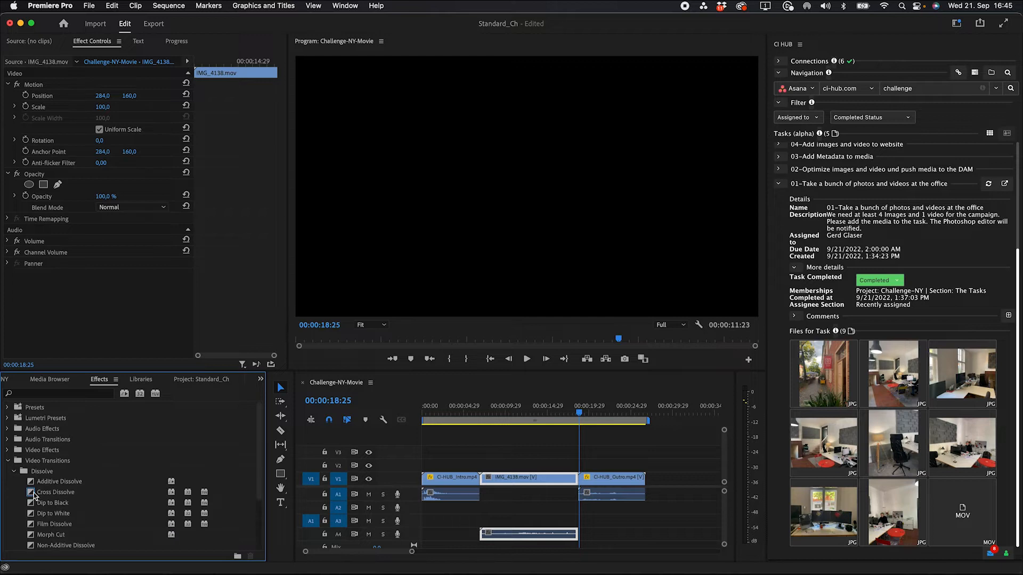
left_click_drag(34, 494, 485, 485)
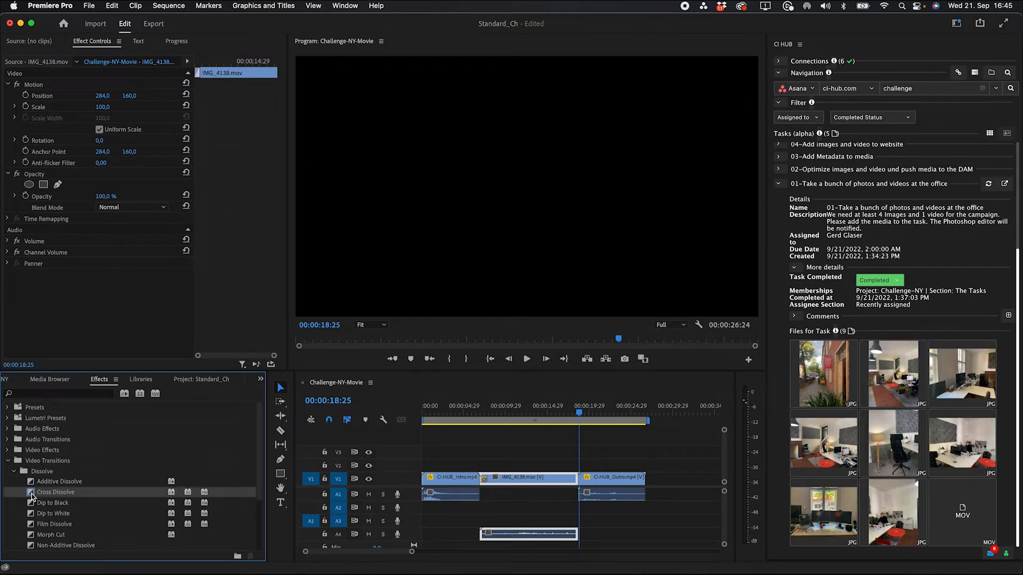
left_click_drag(32, 496, 583, 483)
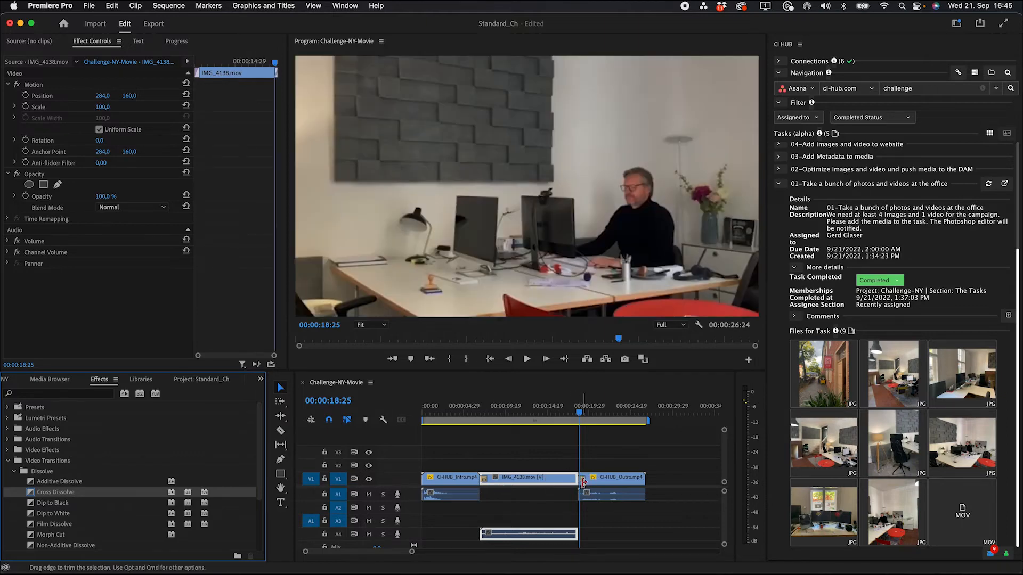
Play back the Challenge-NY-Movie sequence, save the project and step the playhead back two frames from the end
key("space")
left_click(434, 423)
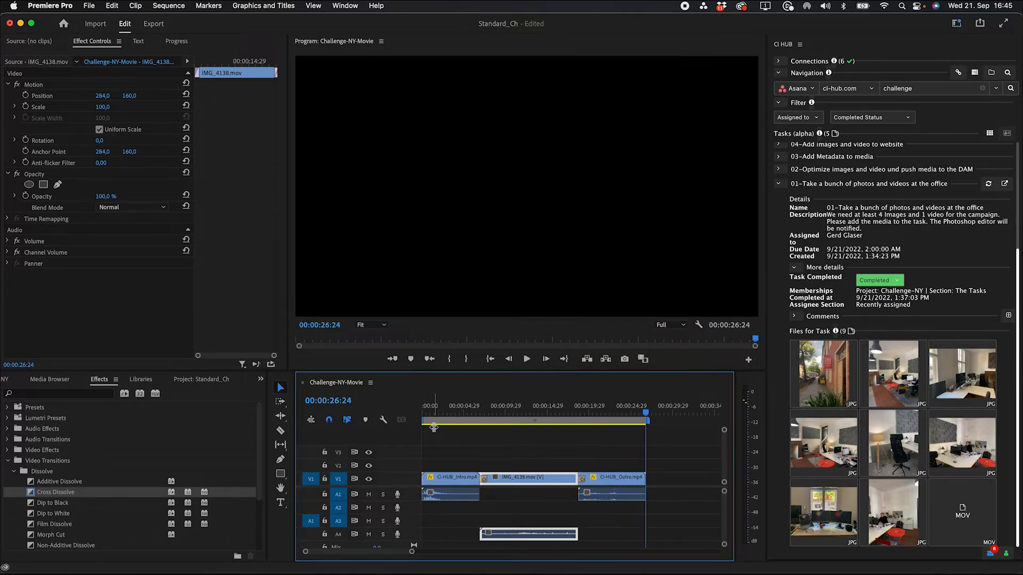
key("super+s")
left_click(779, 185)
key("Left")
key("Left")
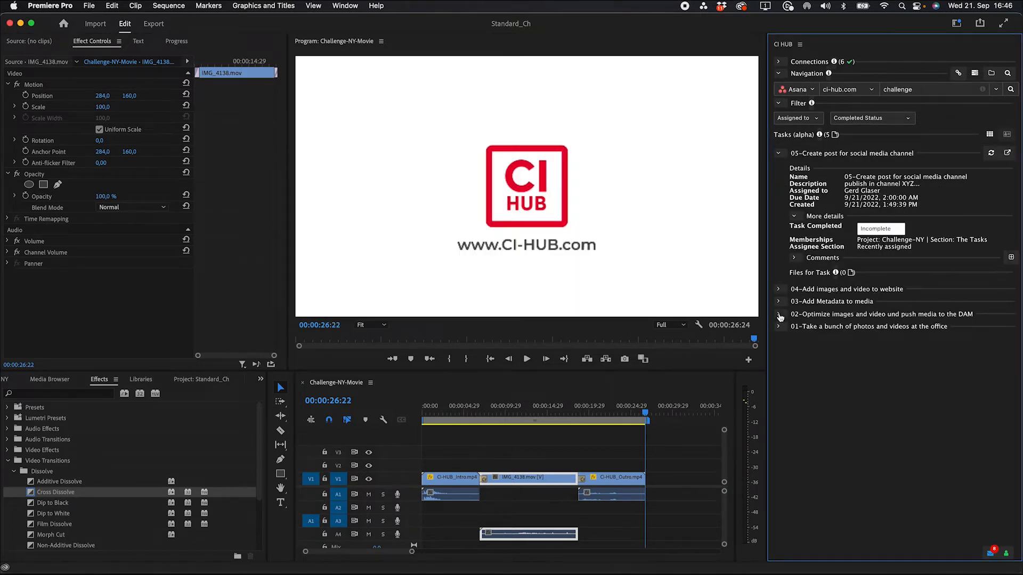
Switch the CI HUB source from Asana back to box and open the Challenge-NY folder
left_click(777, 154)
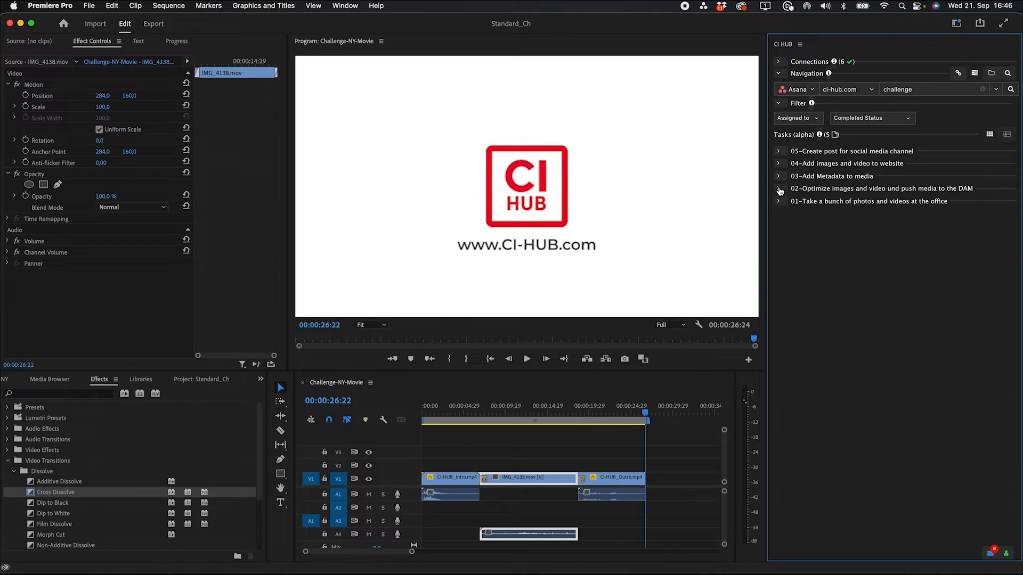
left_click(795, 89)
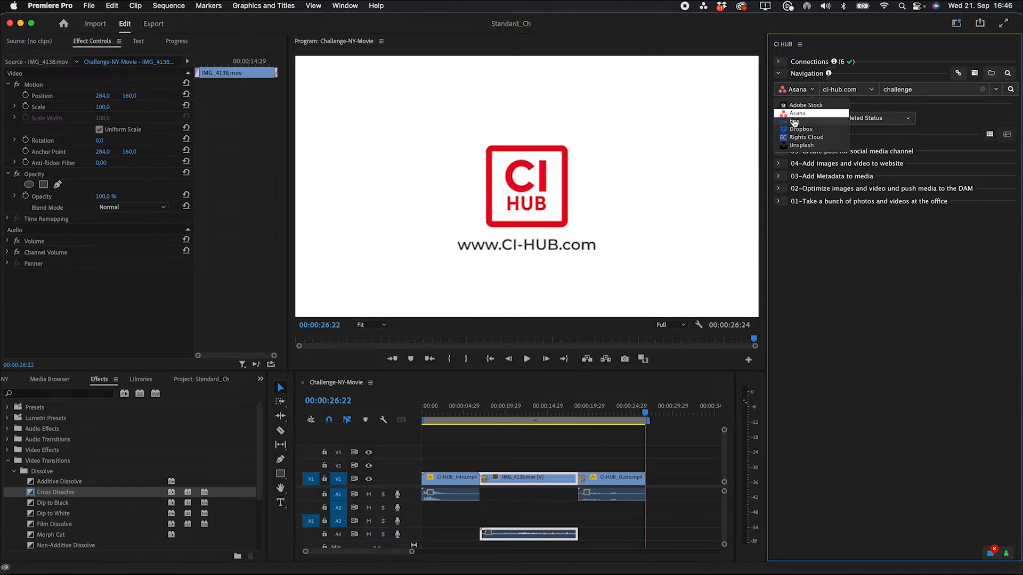
left_click(809, 120)
left_click(783, 160)
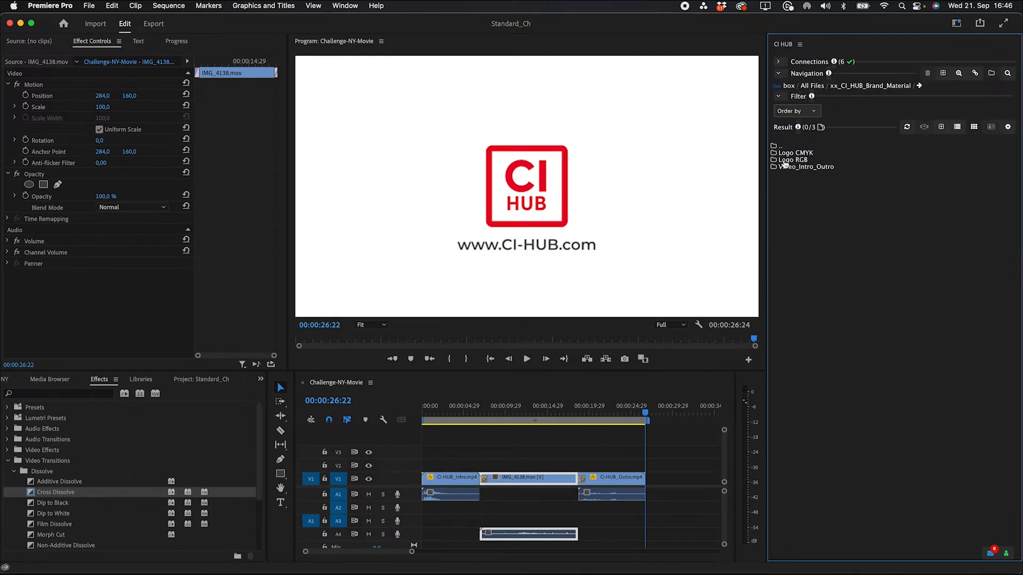
left_click(780, 147)
left_click(799, 243)
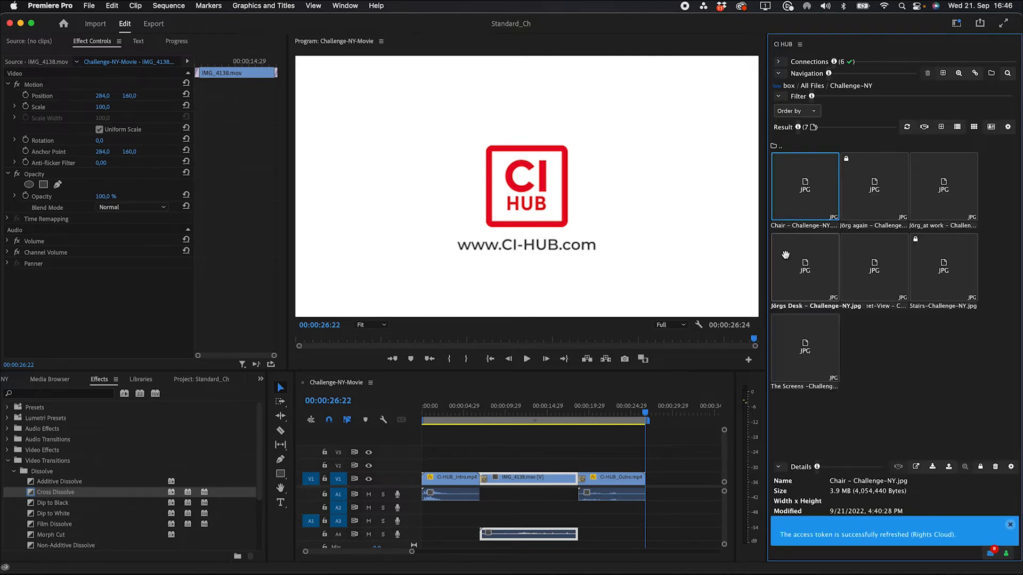
Create a subfolder named Video in the Challenge-NY folder and open it
left_click(943, 73)
type("Video")
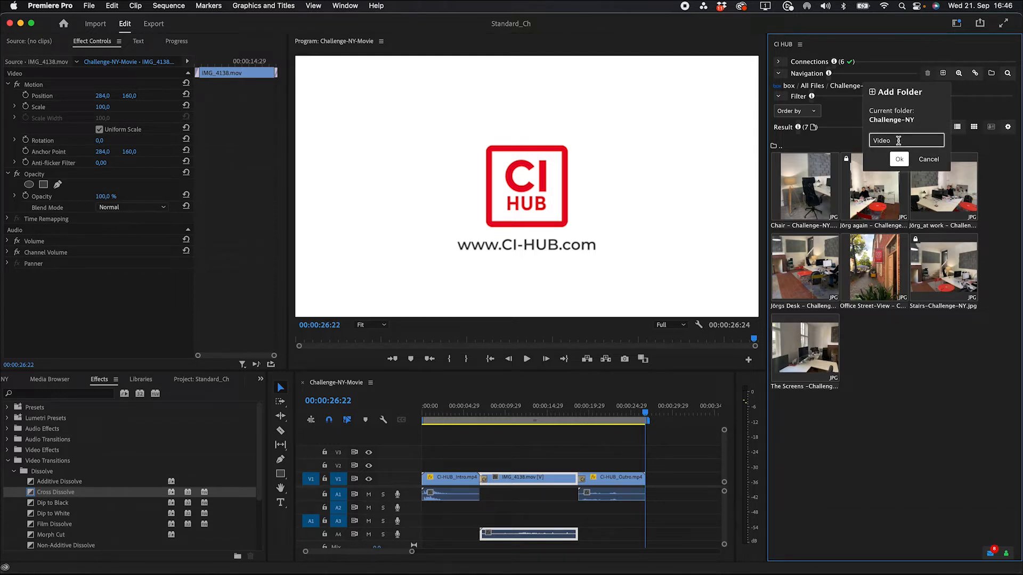
left_click(898, 160)
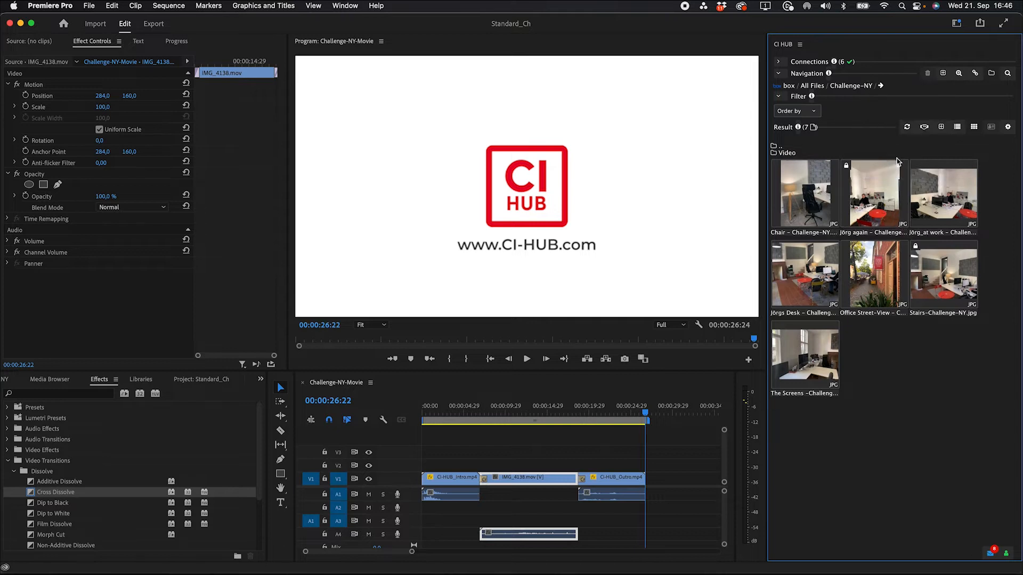
left_click(786, 154)
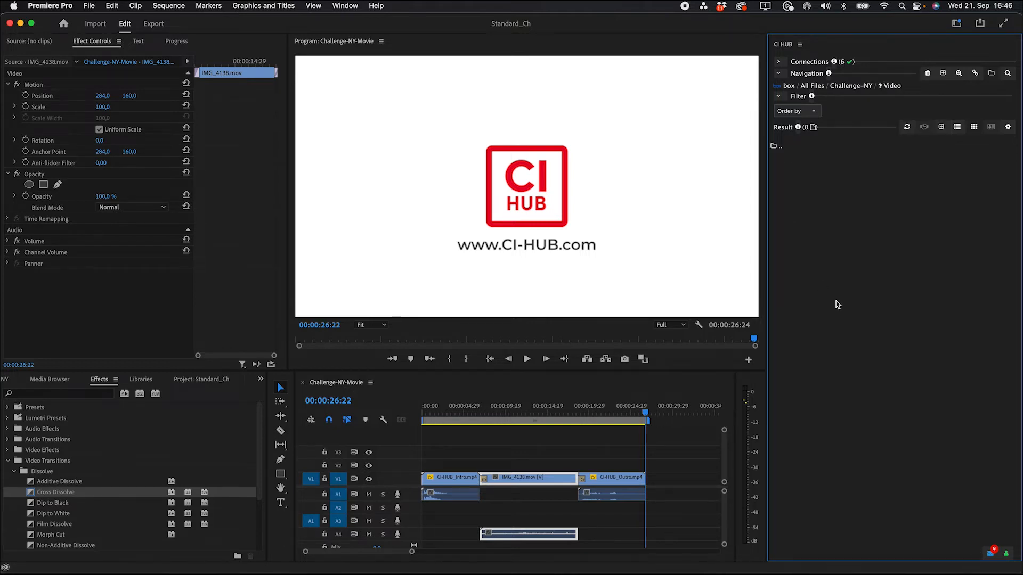
Upload the active project Standard_Ch.prproj to the Video folder under its existing file name
left_click(941, 128)
left_click(878, 214)
left_click(884, 232)
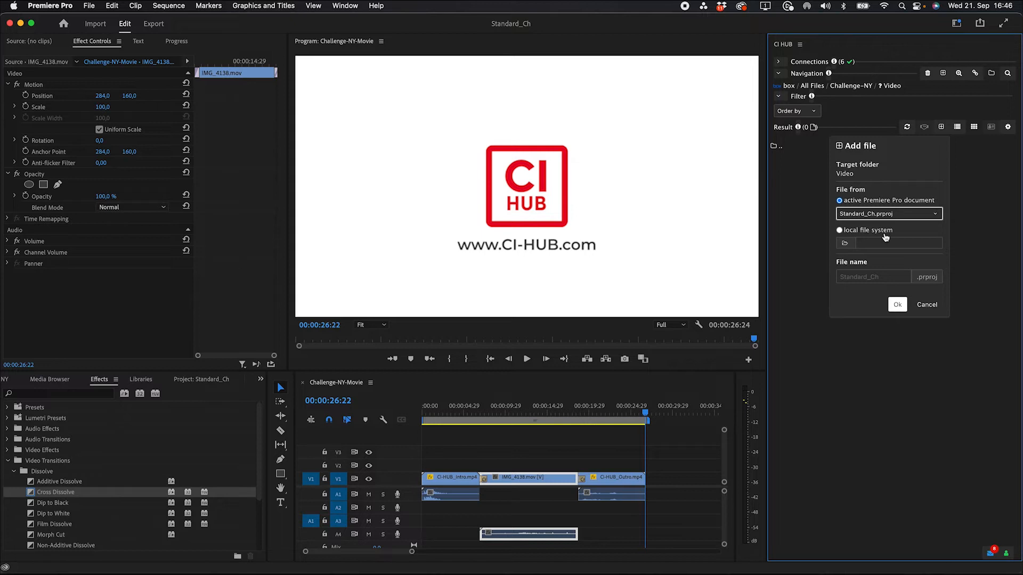
left_click(898, 305)
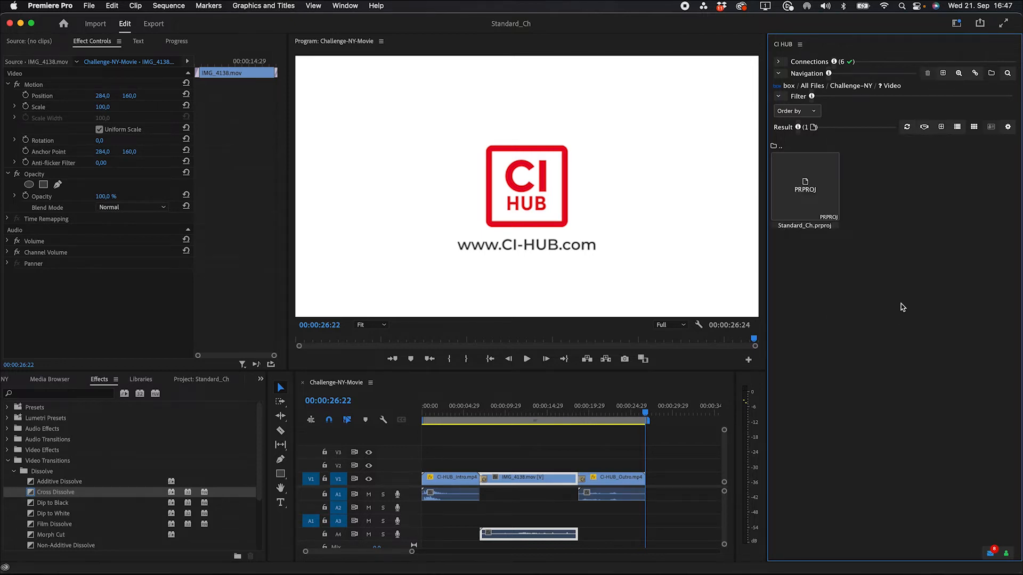
Upload the placed clip IMG_4138.mov to the Video folder under its existing name and select the uploaded file
left_click(941, 127)
left_click(884, 214)
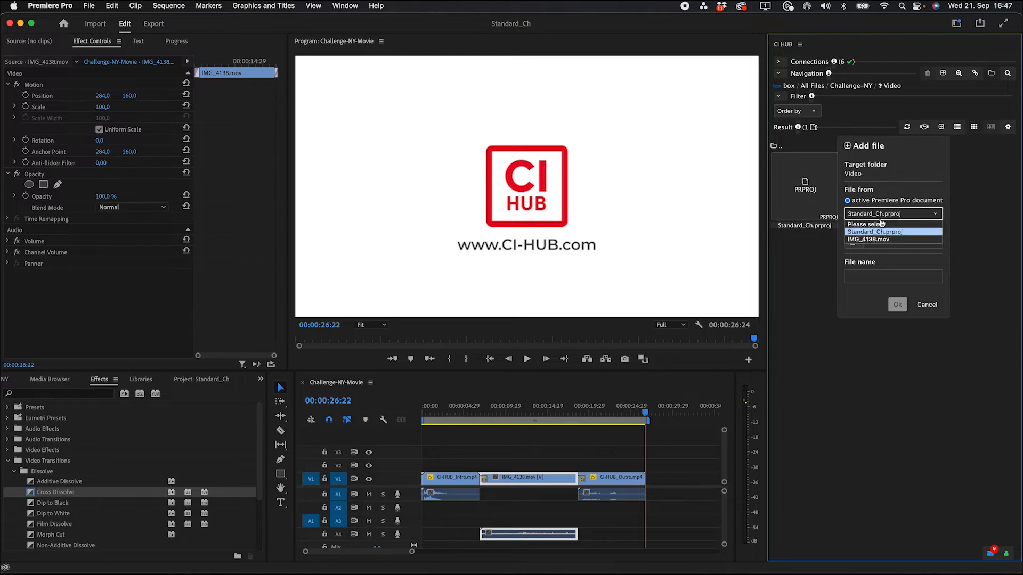
left_click(876, 240)
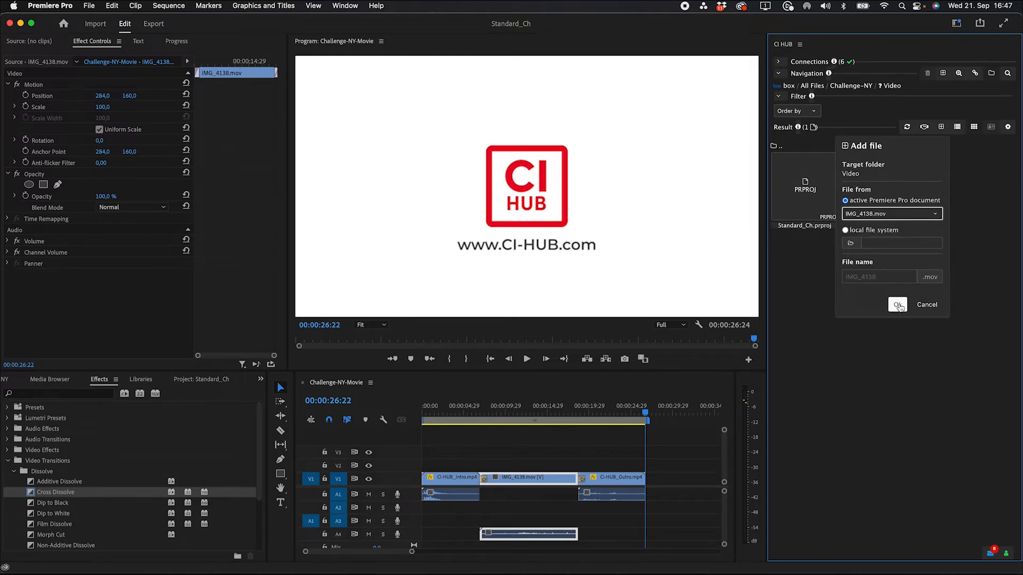
left_click(897, 305)
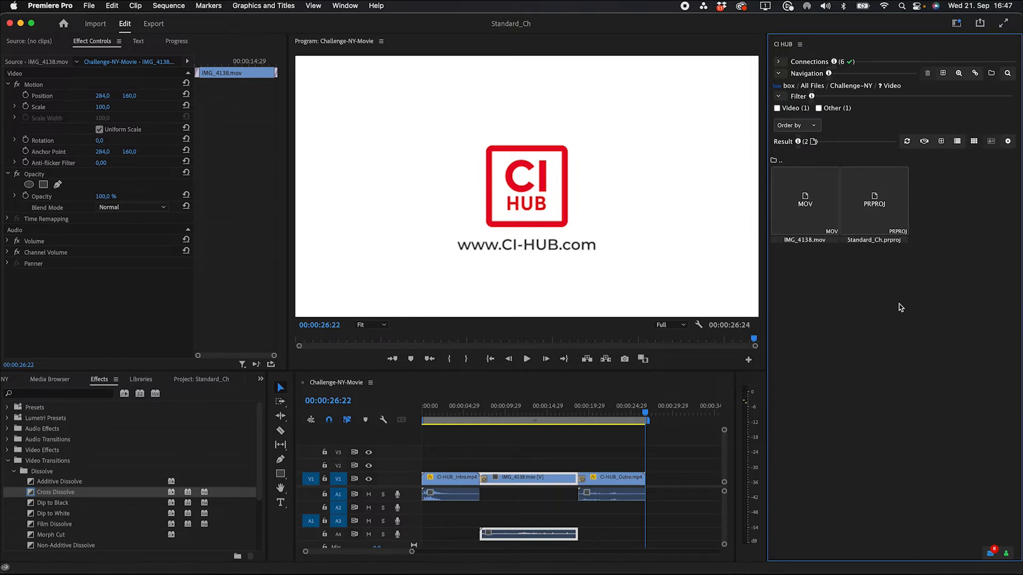
left_click(815, 224)
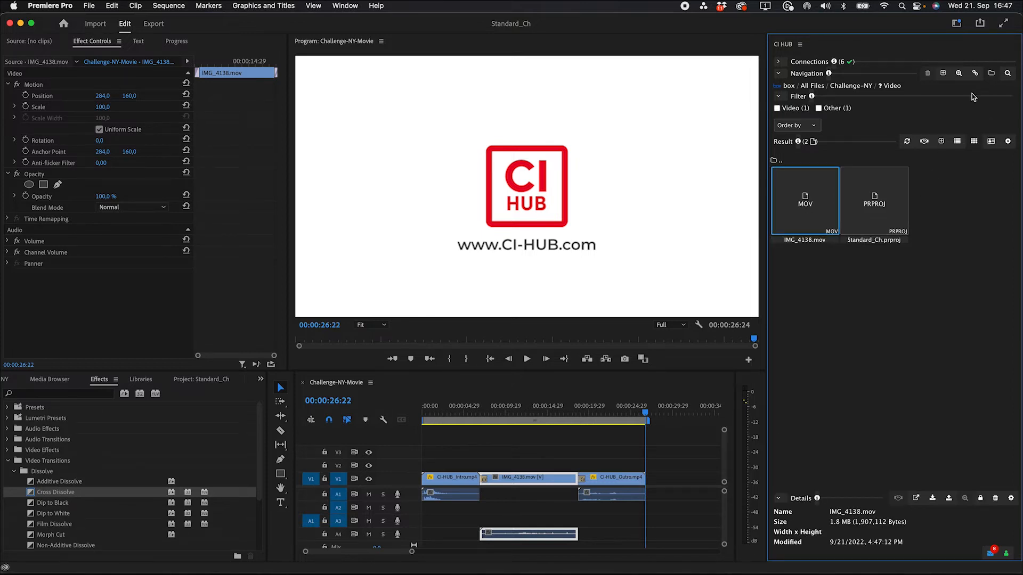
Review the linked files of the project, move the playhead to 00:00:15:14 and return to folder navigation
left_click(975, 74)
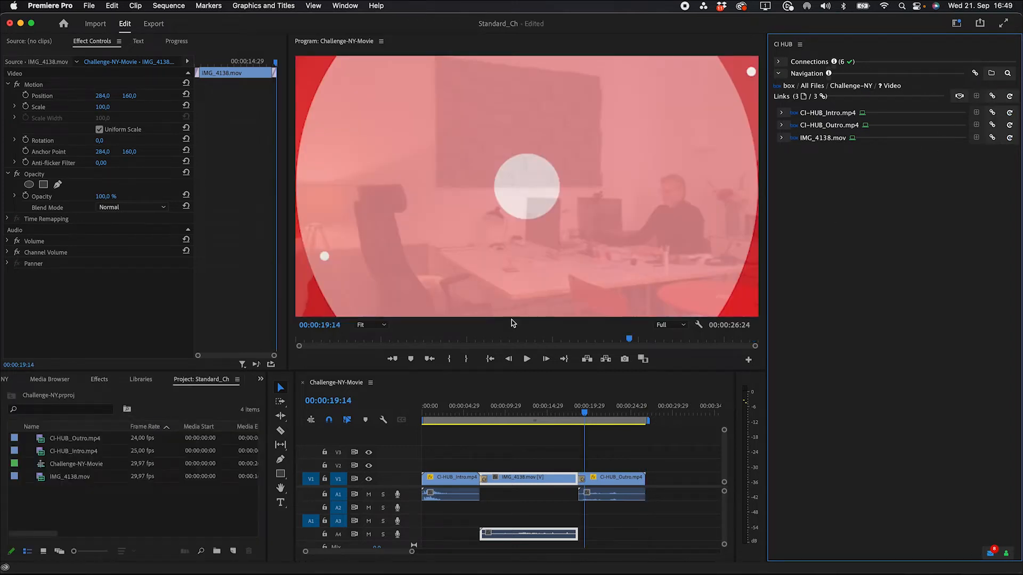
left_click_drag(585, 413, 551, 414)
left_click(878, 189)
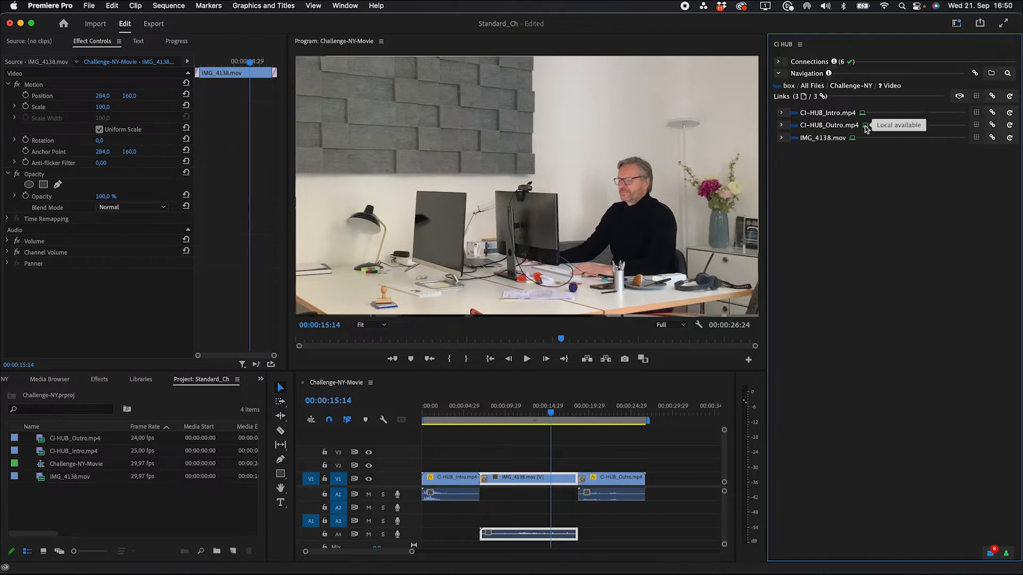
left_click(976, 75)
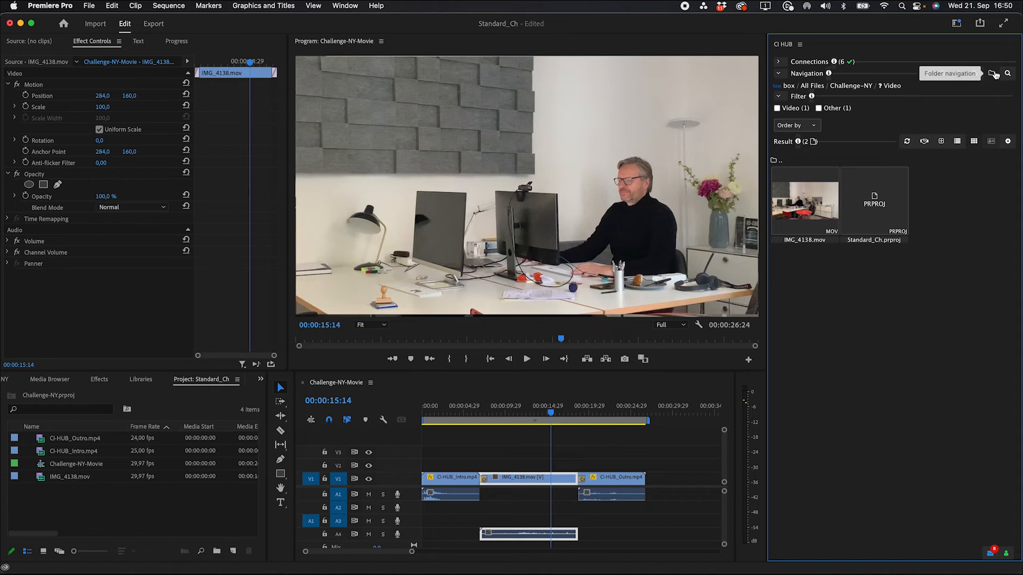
Update Standard_Ch.prproj in the Video folder with the active Premiere Pro document Standard_Ch.prproj
left_click(882, 212)
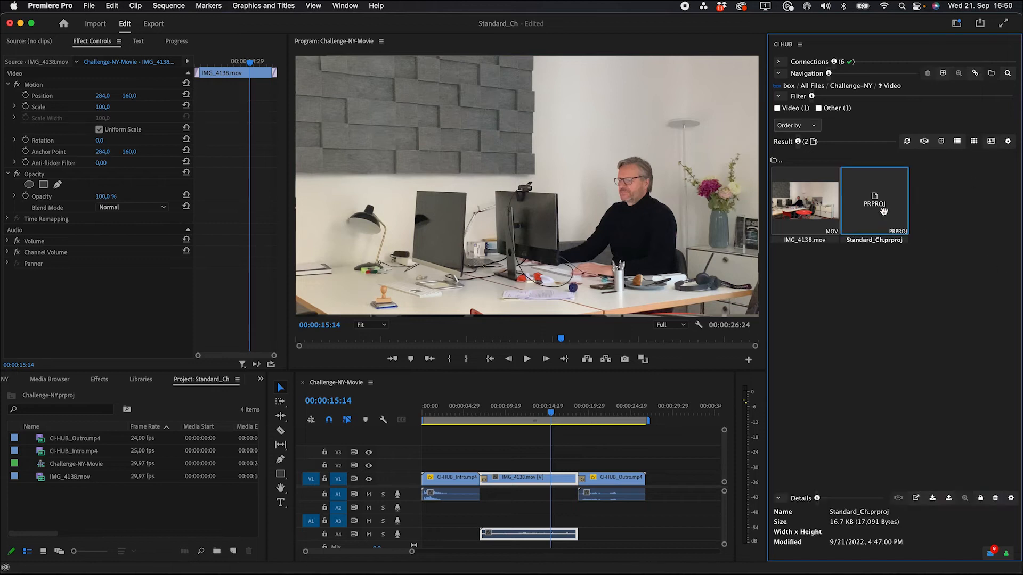
left_click(949, 500)
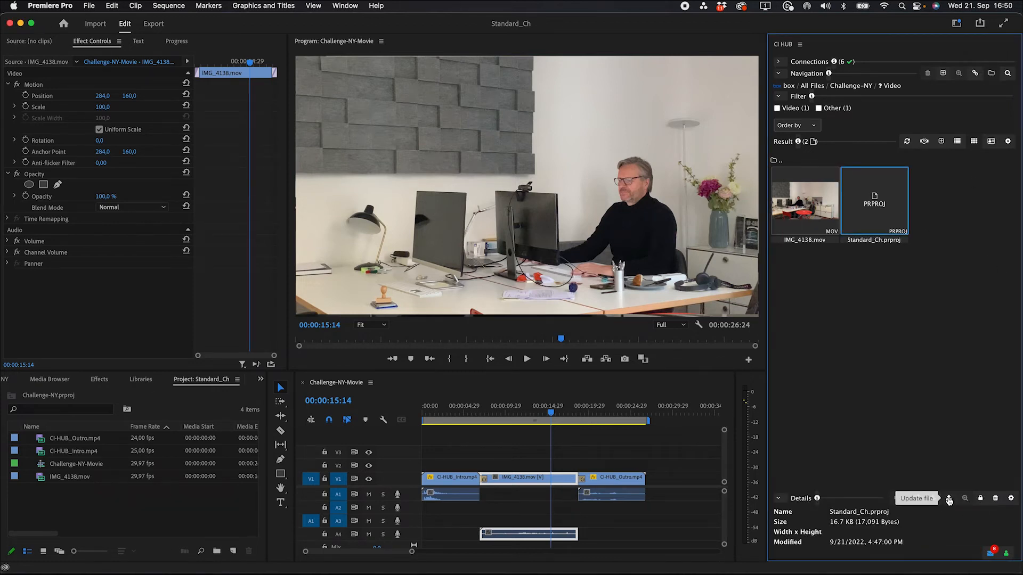
left_click(872, 384)
left_click(870, 397)
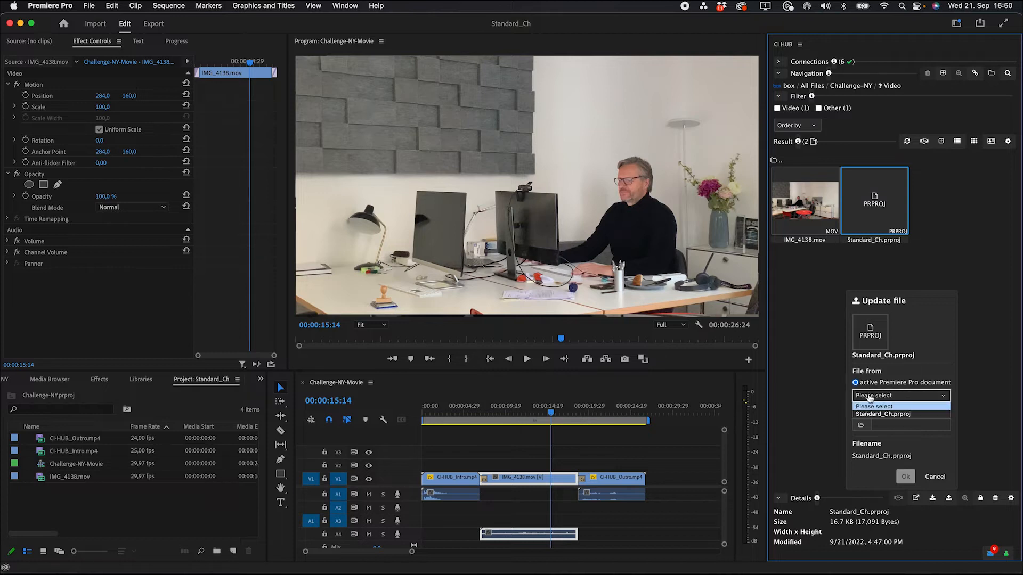
left_click(872, 414)
left_click(905, 476)
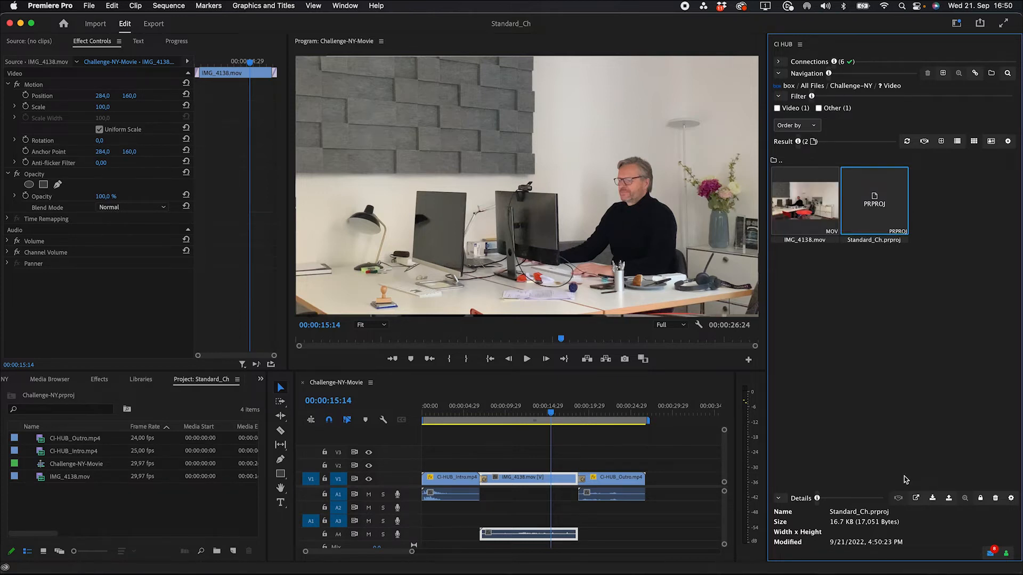
Export the Challenge-NY-Movie sequence as Challenge-NY-Movie_final.mp4 in H.264 with the High Quality 1080p HD preset
left_click(695, 380)
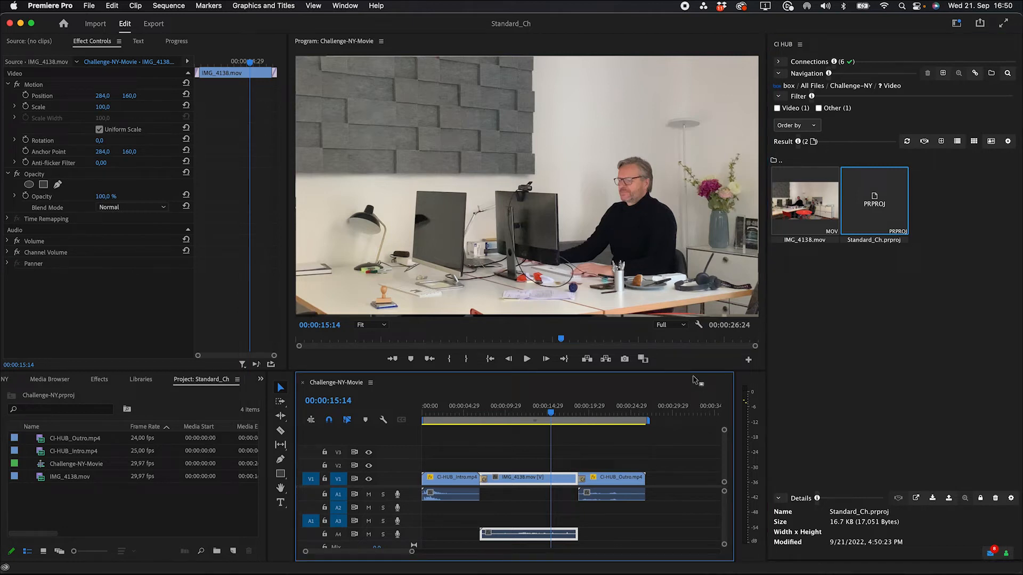
left_click(89, 6)
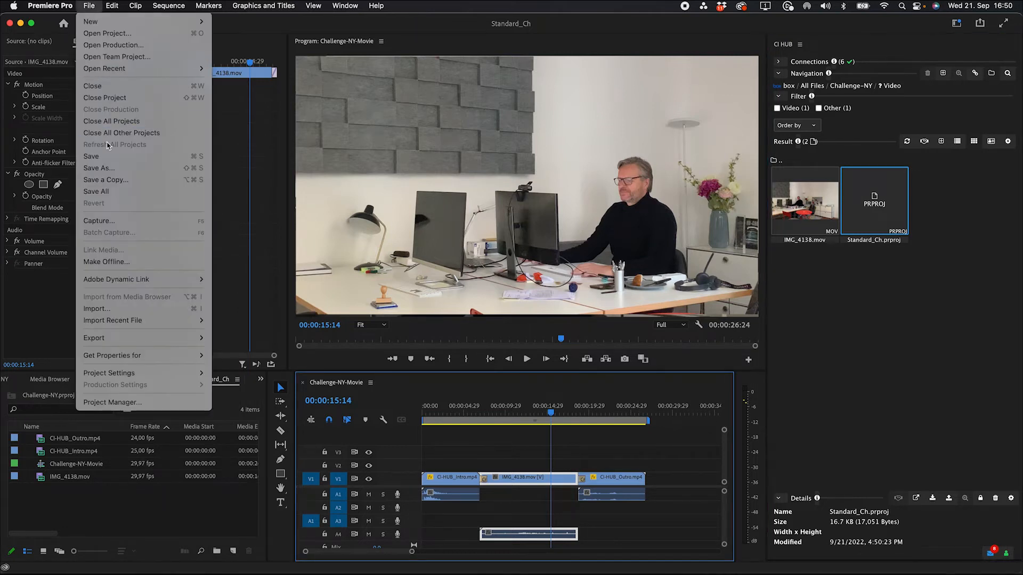
mouse_move(118, 339)
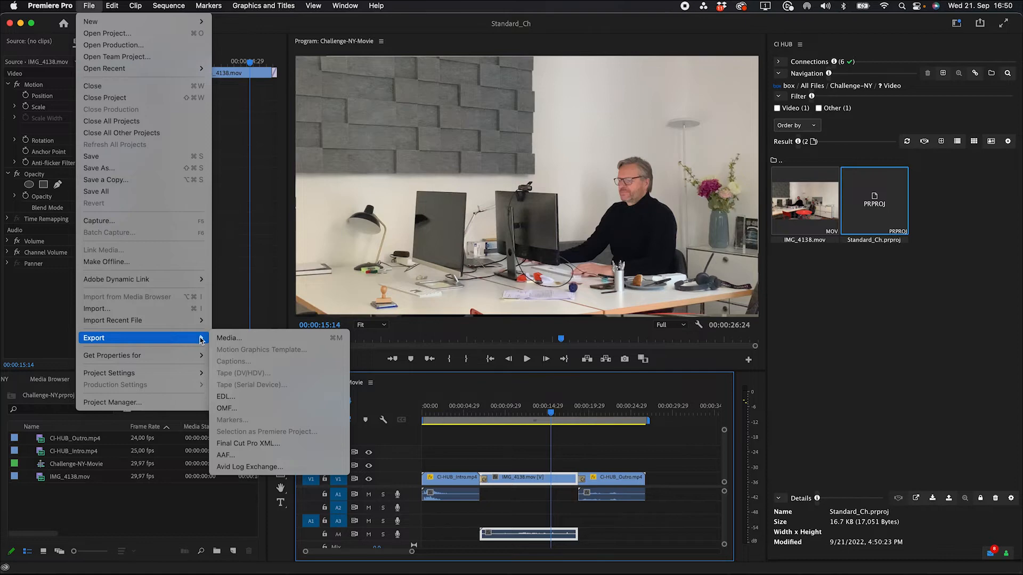
left_click(230, 343)
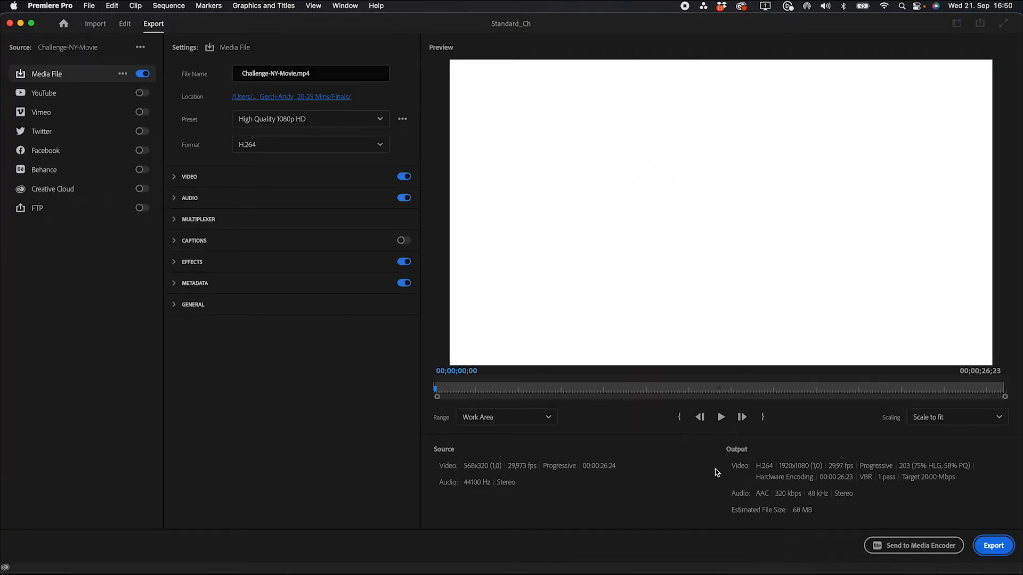
left_click(997, 549)
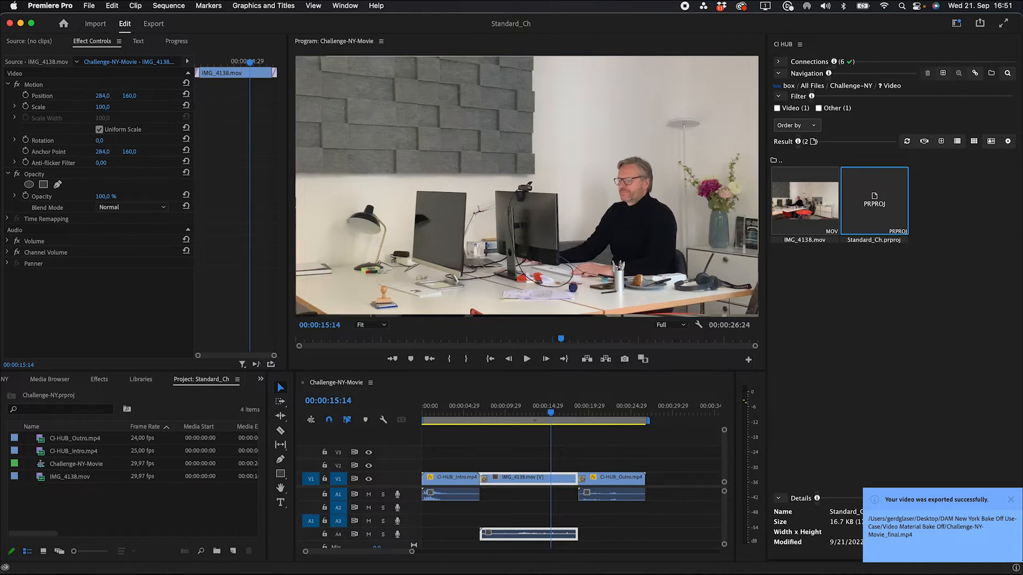
left_click(1005, 501)
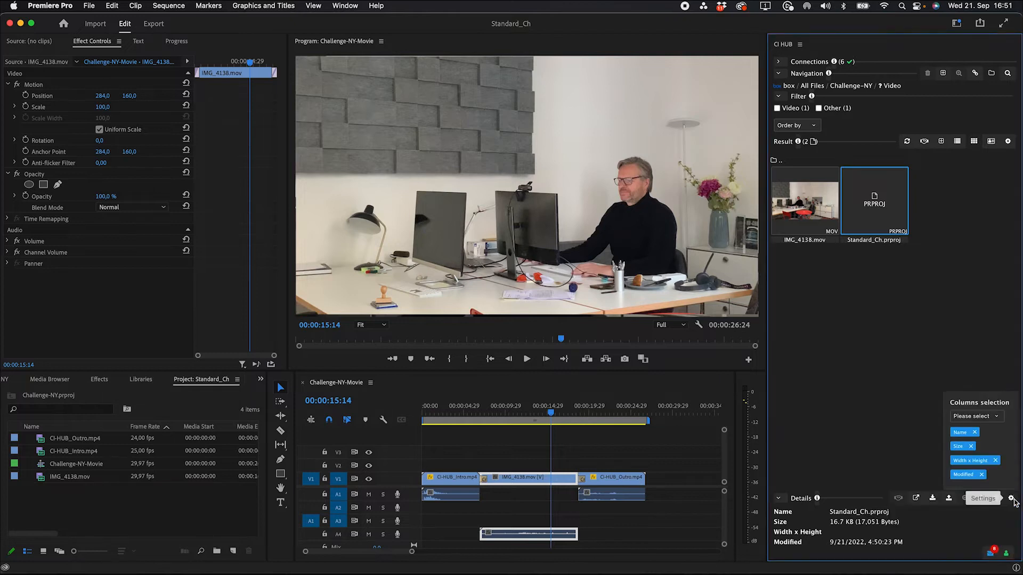
Upload Challenge-NY-Movie_final.mp4 from the local file system to the Video folder and select the uploaded file
left_click(941, 142)
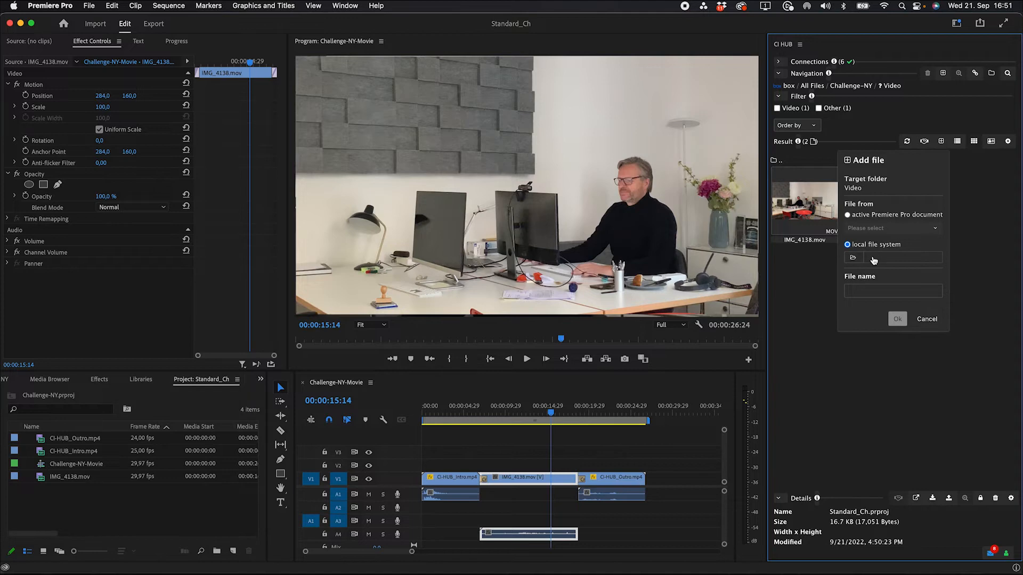
left_click(873, 259)
left_click(359, 150)
left_click(752, 321)
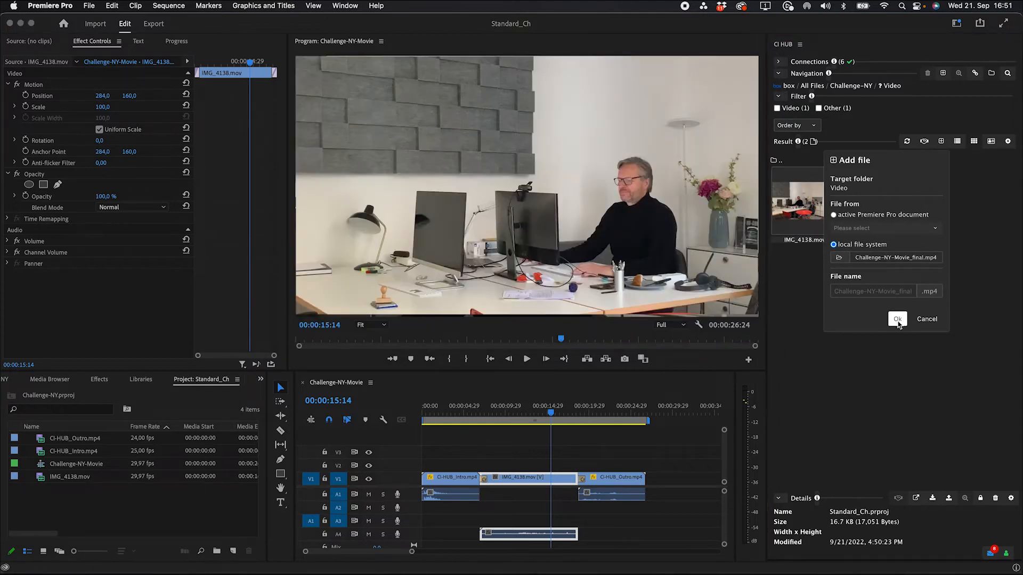
left_click(898, 320)
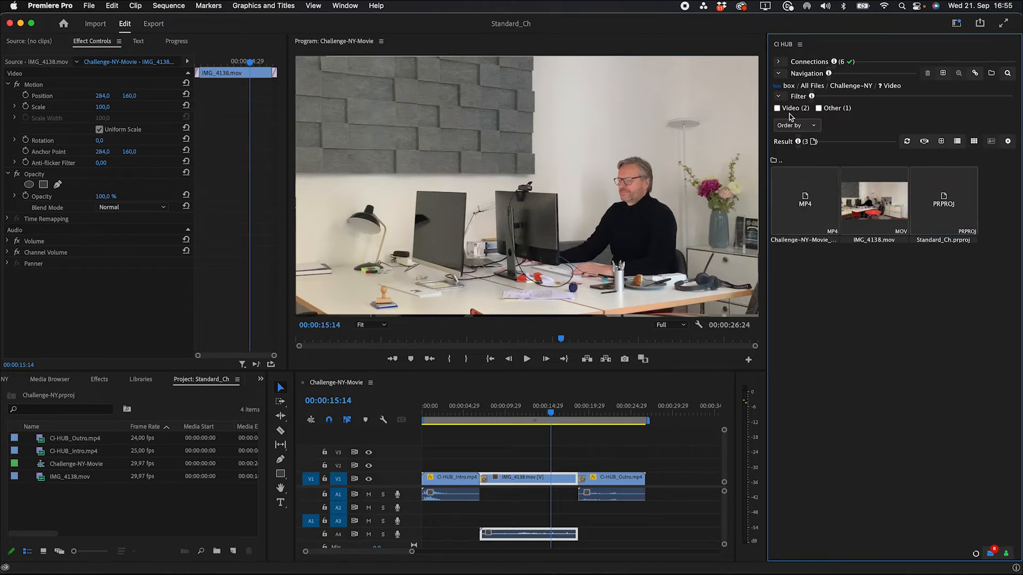
left_click(815, 218)
Switch the CI HUB source from box to Asana and search its tasks for challenge-ny
left_click(788, 85)
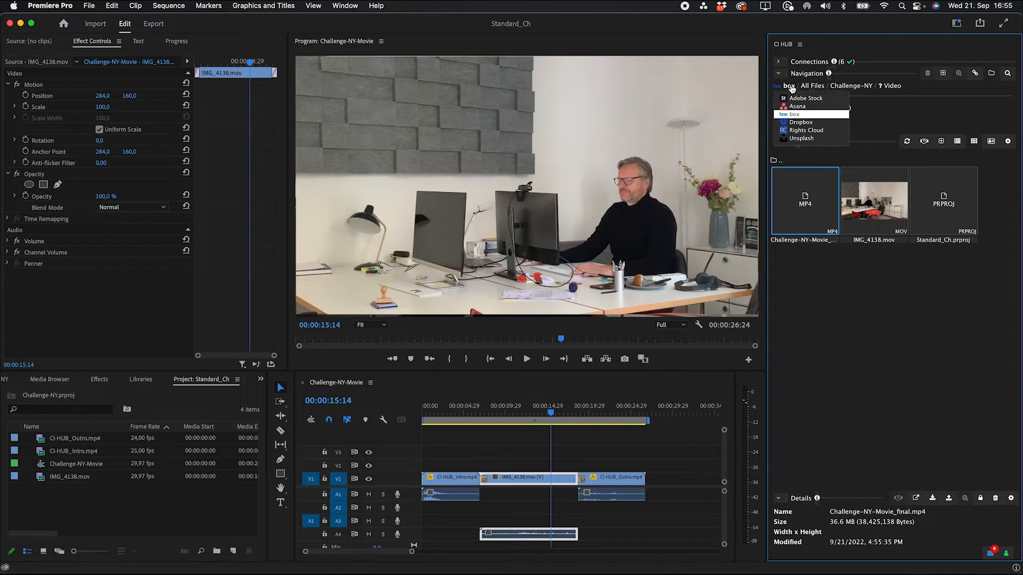
left_click(789, 106)
left_click(977, 74)
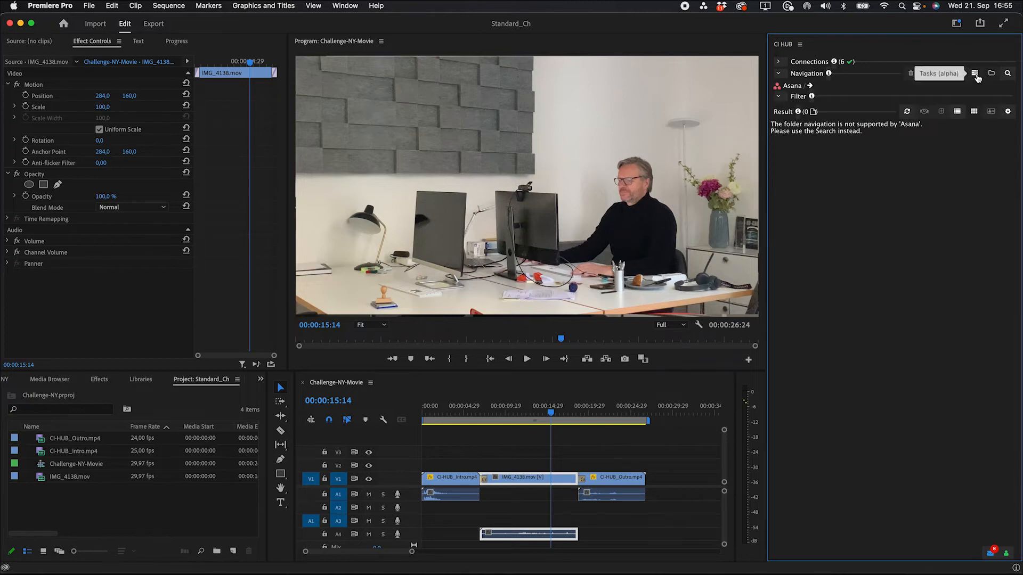
left_click(915, 89)
type("challenge-ny")
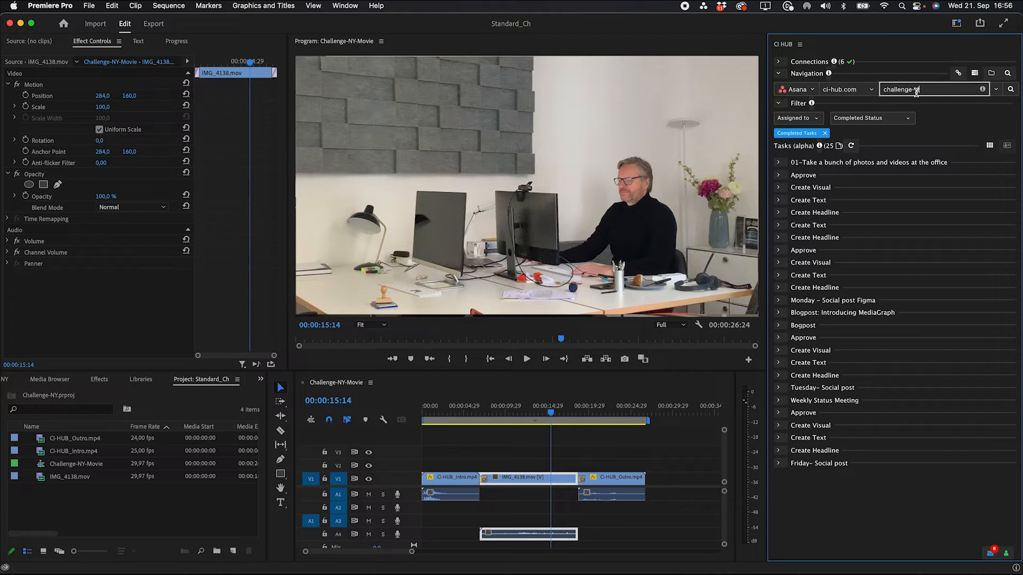
Filter the tasks to Completed Tasks and look through the details of tasks 01 and 02
left_click(898, 117)
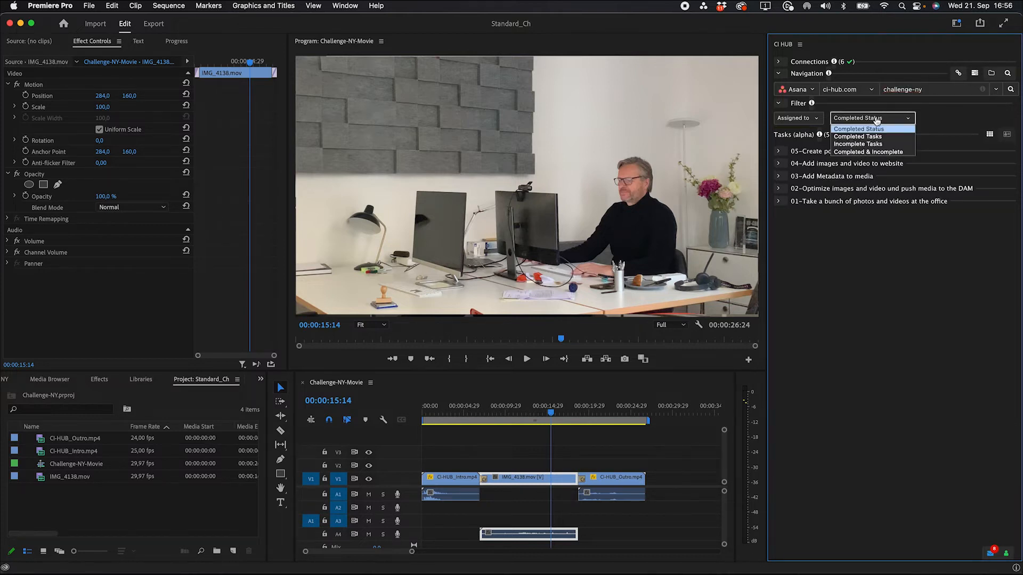
left_click(872, 137)
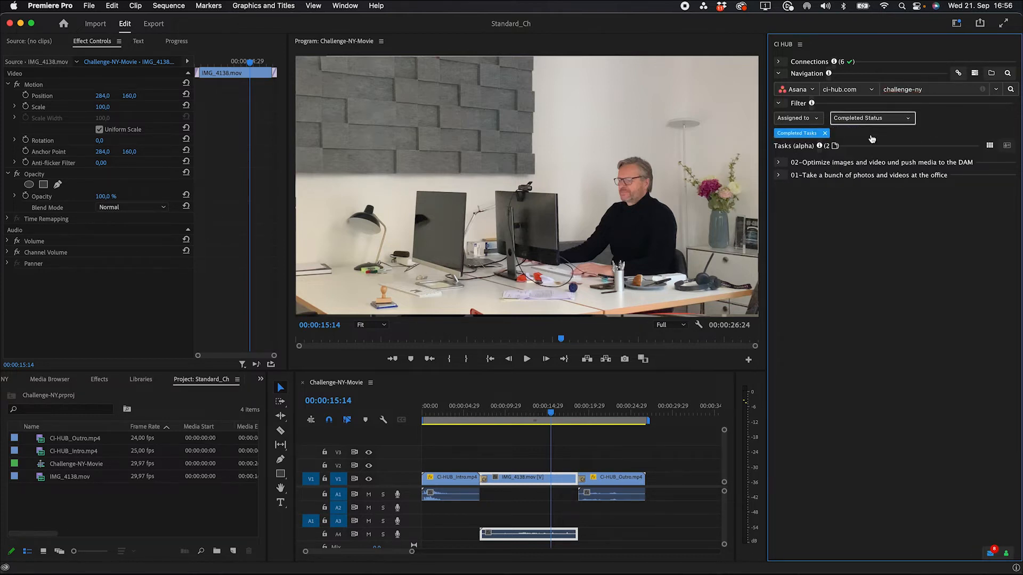
left_click(778, 175)
left_click(778, 175)
left_click(778, 163)
left_click(778, 162)
Filter the tasks to Incomplete Tasks and expand the details and comments of 03-Add Metadata to media
left_click(871, 118)
left_click(861, 141)
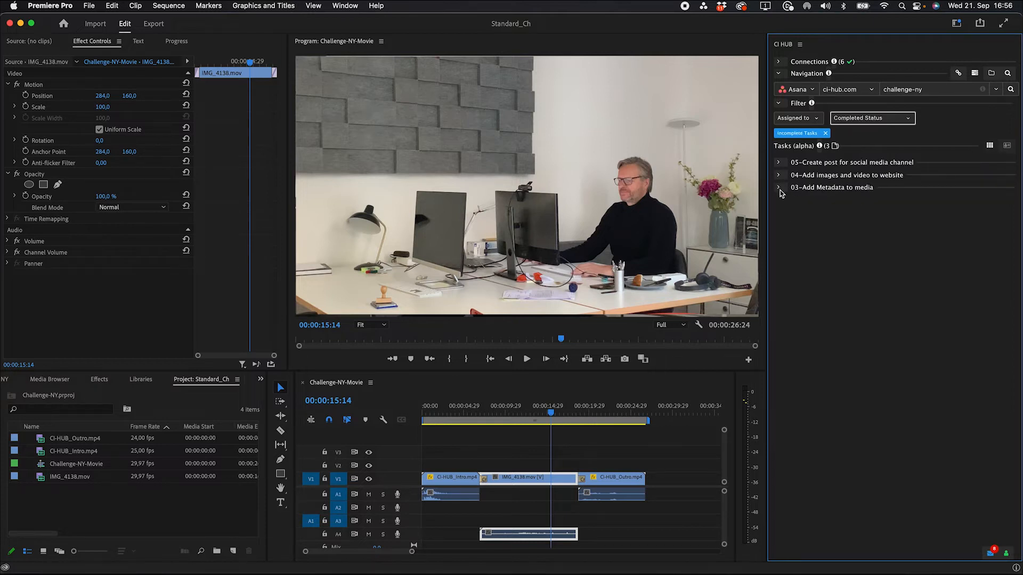
left_click(779, 188)
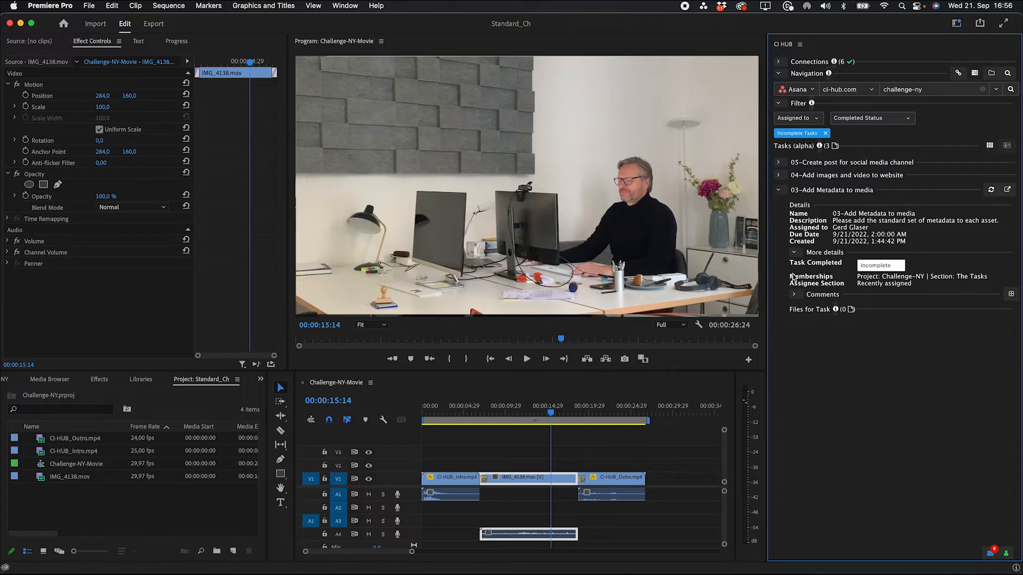
left_click(794, 295)
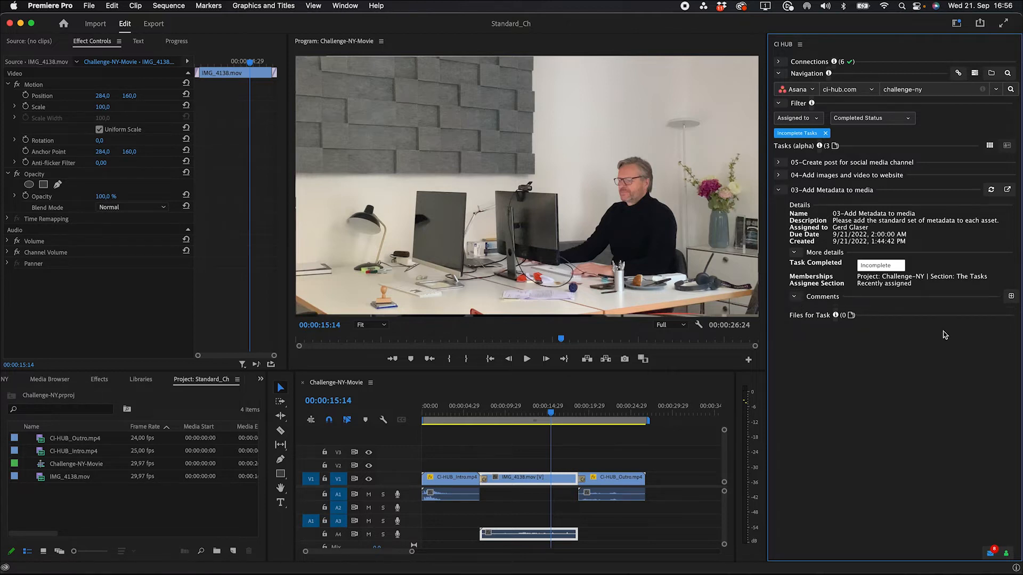
Add a comment to the 03-Add Metadata to media task that greets the assignee and says "all set up for Tagging..."
left_click(1011, 297)
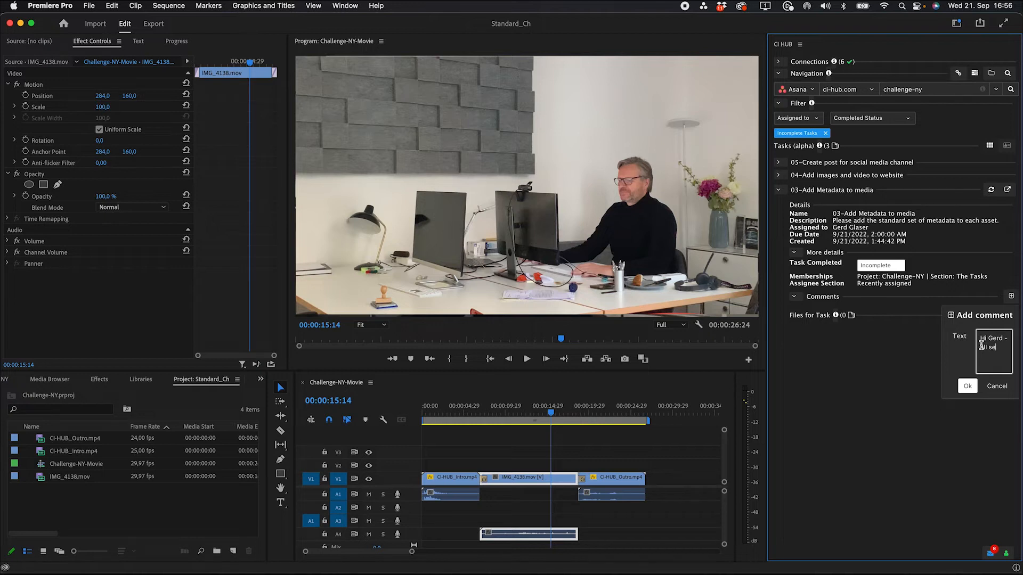
type("ing...")
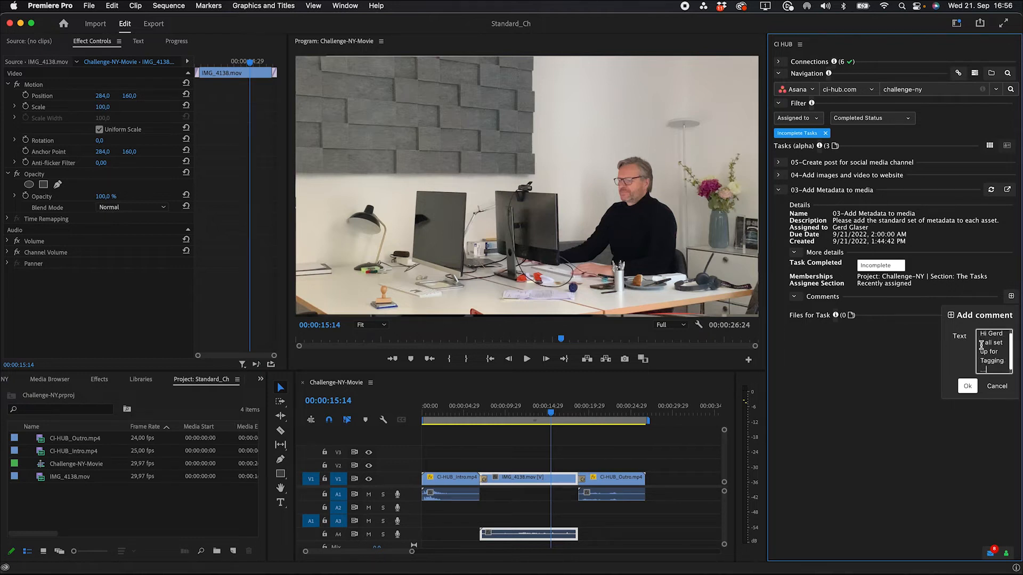
left_click(968, 386)
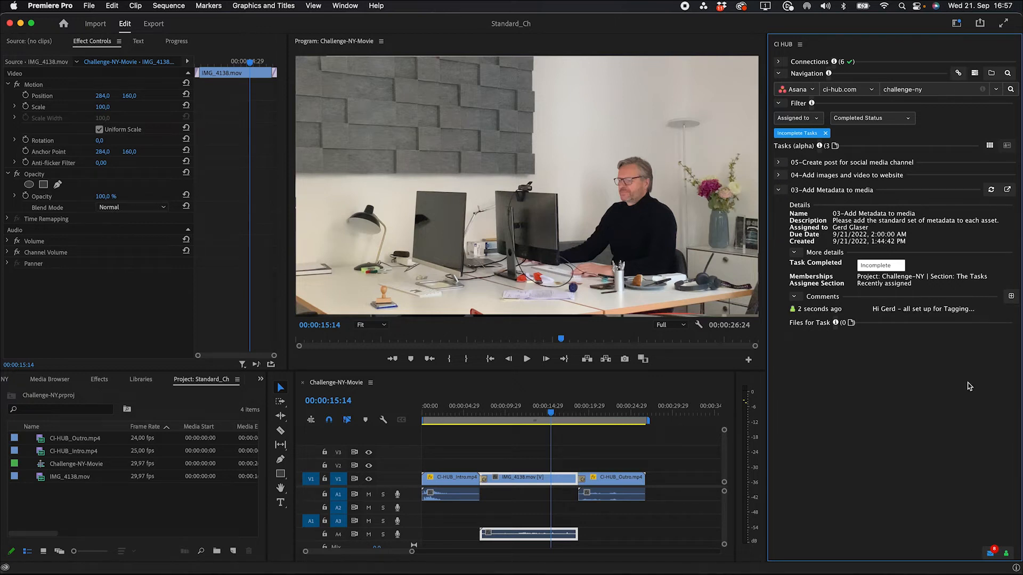
left_click(904, 373)
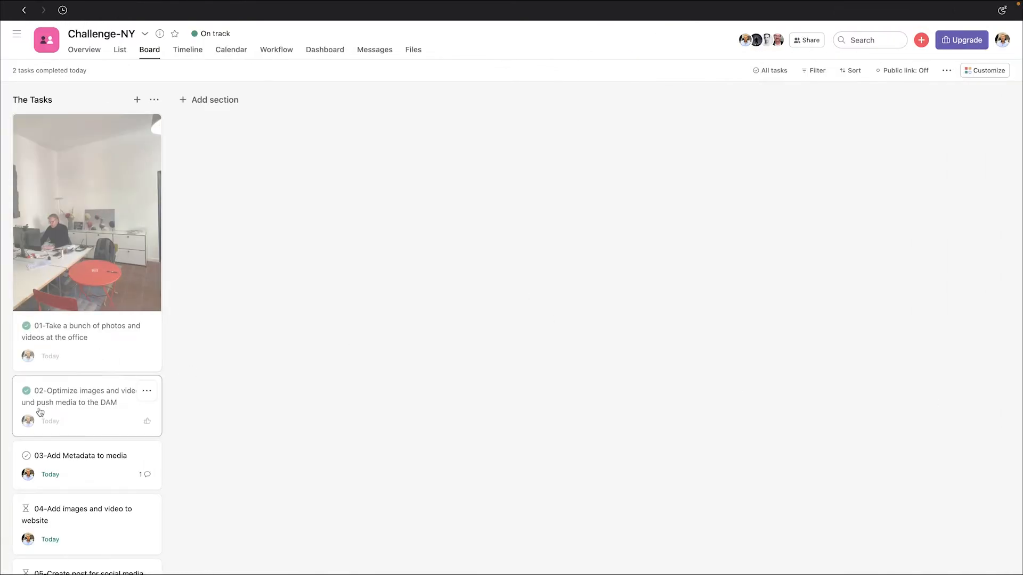
Open the 03-Add Metadata to media task on the Asana board and the Challenge-NY folder in the box web app
left_click(80, 462)
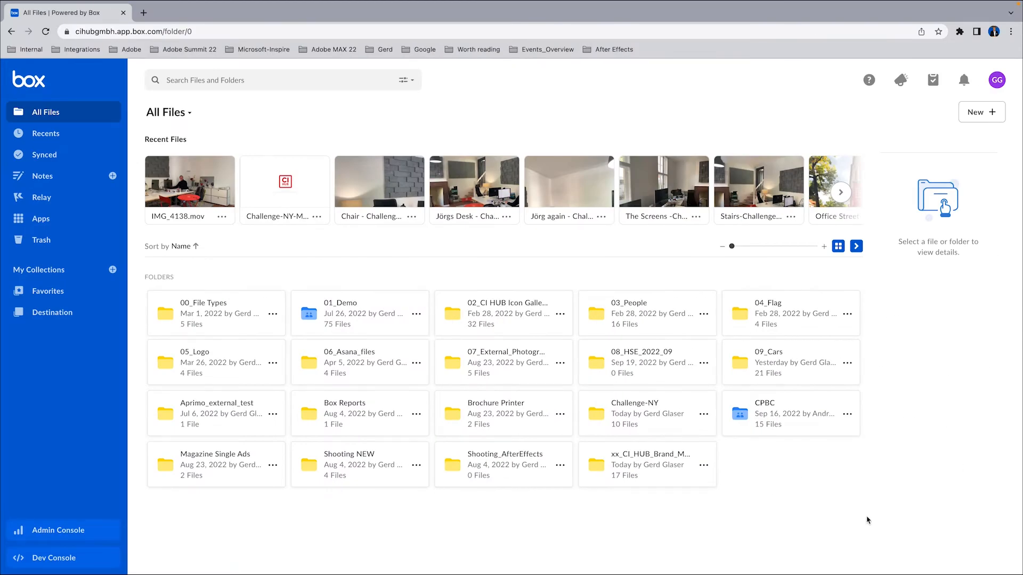
left_click(619, 406)
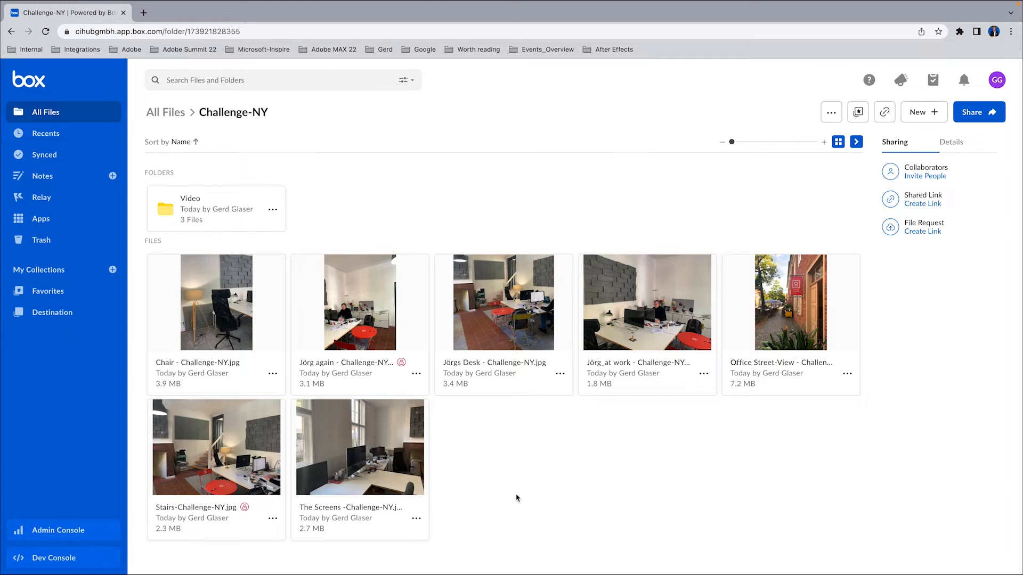
mouse_move(404, 366)
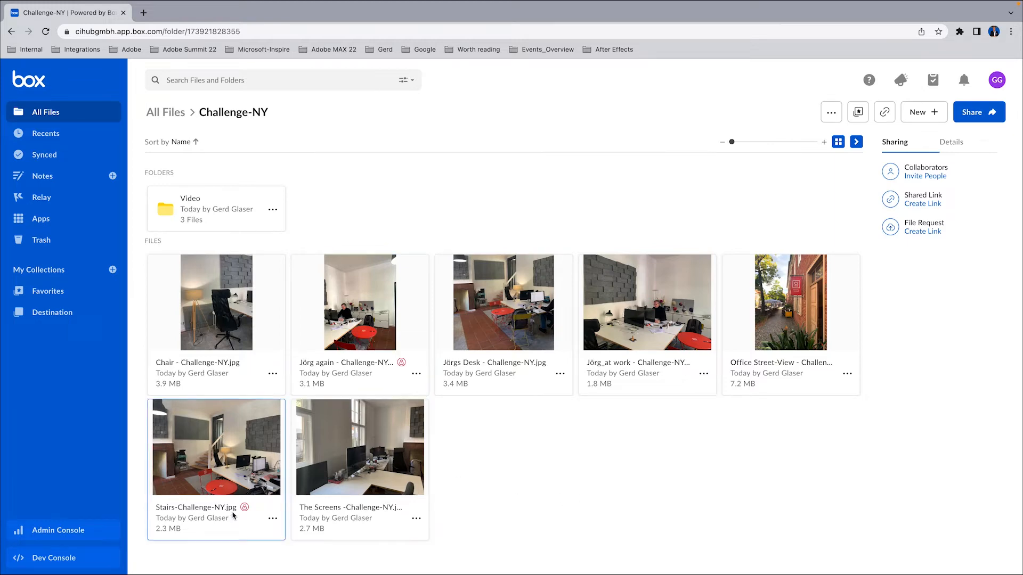
Open the Simple Metadata of Chair - Challenge-NY.jpg and enter headline "Workplace", subline "Employees missing" and description "Short description for the abandoned office chair"
left_click(236, 320)
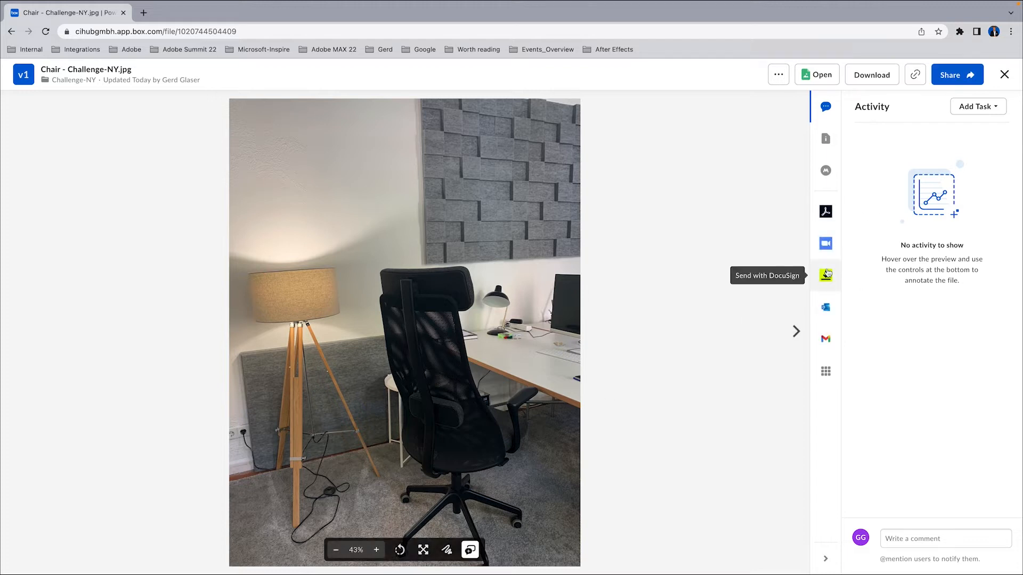
left_click(825, 170)
left_click(989, 140)
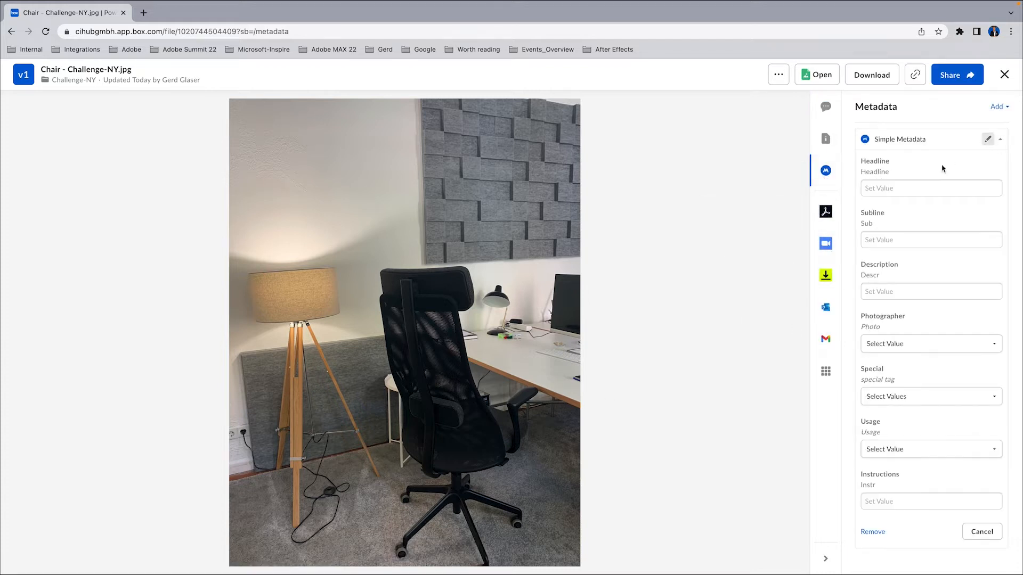
left_click(926, 187)
type("Workplace")
key("Tab")
type("Employees missing")
key("Tab")
type("Short description for the abandoned office chair")
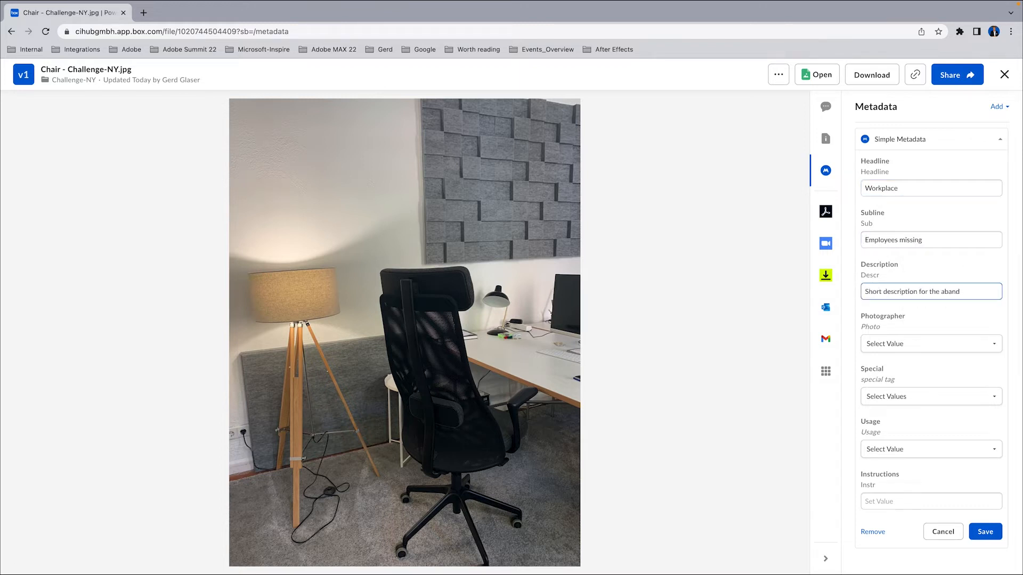
Set the chair image's photographer, special tags Company and indoor, usage Public and instructions "No instructions", and save the metadata
left_click(884, 343)
left_click(882, 382)
left_click(900, 396)
left_click(929, 416)
left_click(945, 435)
left_click(945, 397)
left_click(900, 449)
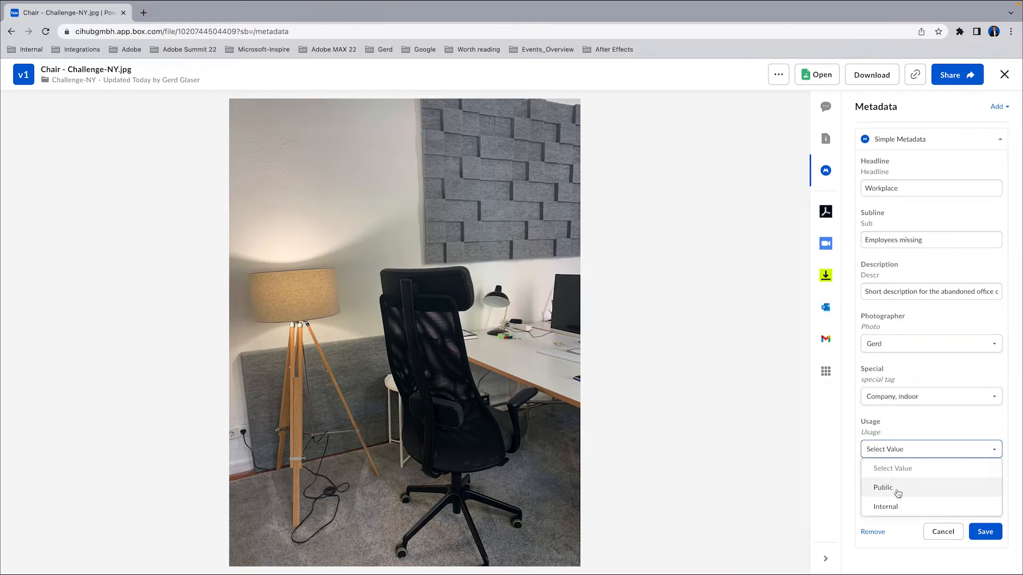
left_click(897, 490)
left_click(897, 501)
type("No instructions")
left_click(982, 537)
Go on to the desk image with the staircase and enter headline "The stairs to the meeting room" and subline "Another Subline to be placed"
left_click(796, 333)
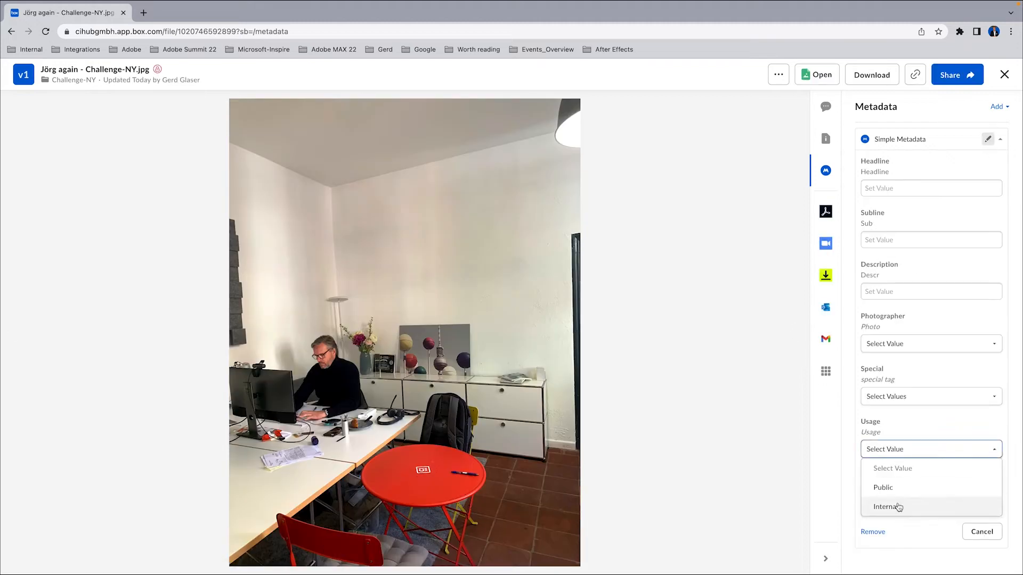
left_click(794, 331)
left_click(988, 140)
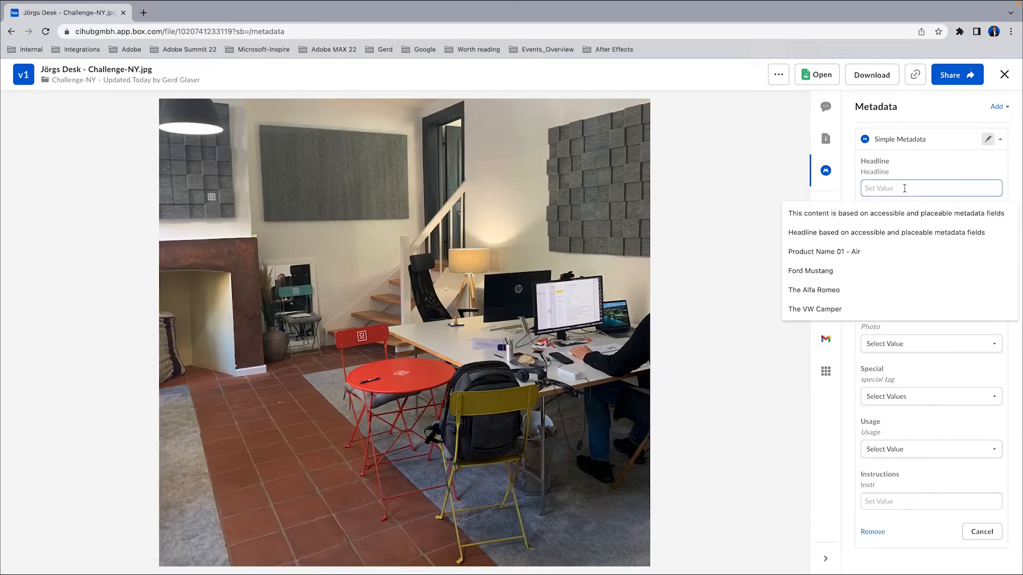
type("The stairs to the meeting room")
key("Tab")
type("Anoth")
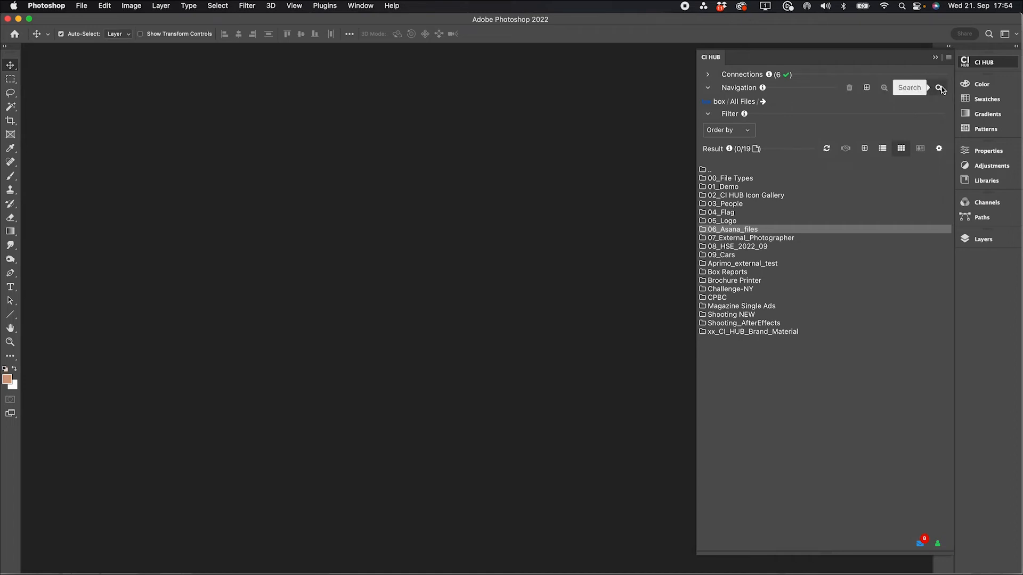
Switch to Photoshop, search box through CI HUB for "challenge" and filter the results by Simple Metadata usage Public
left_click(938, 87)
double_click(802, 106)
left_click(803, 106)
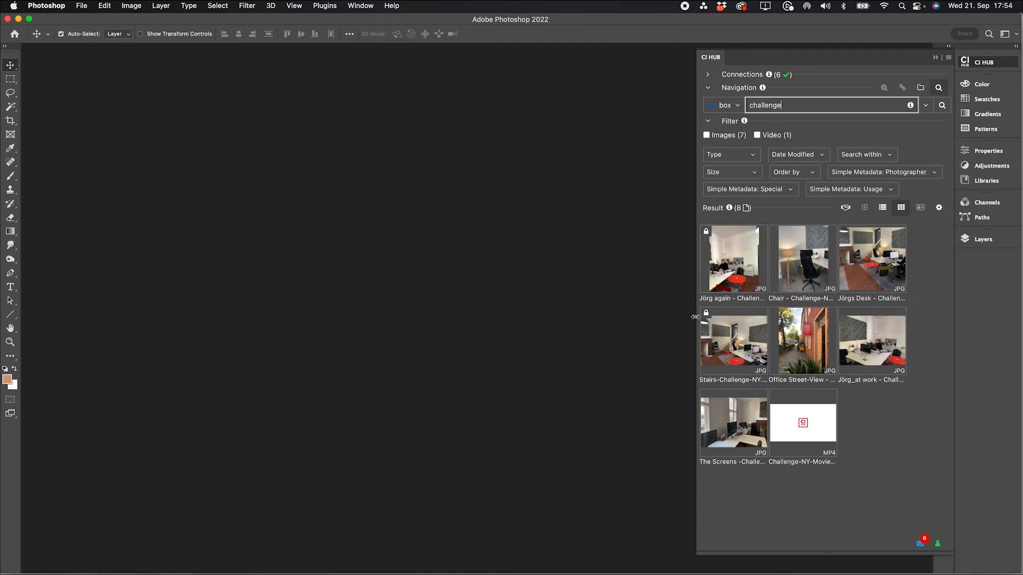
left_click(889, 191)
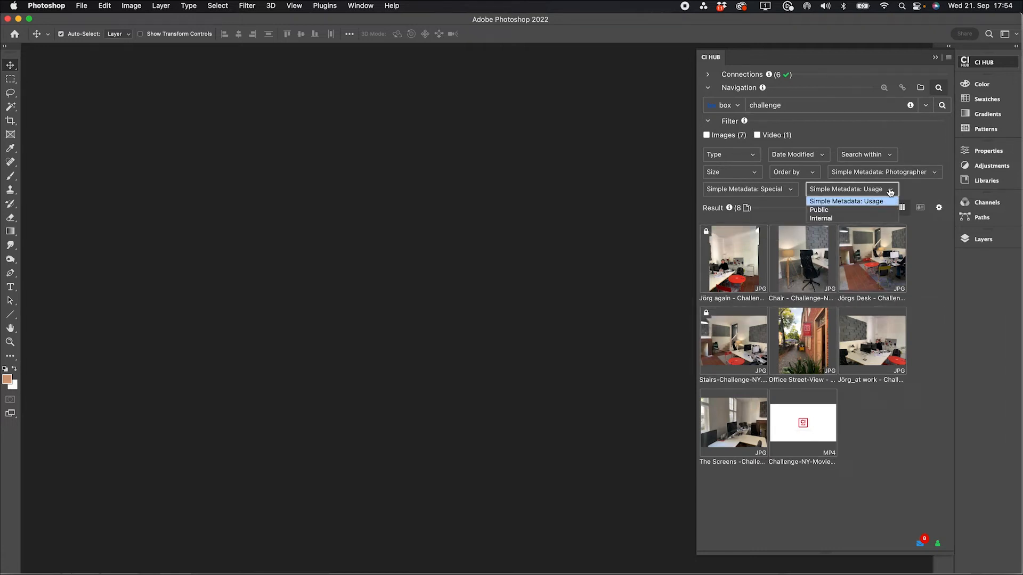
left_click(855, 209)
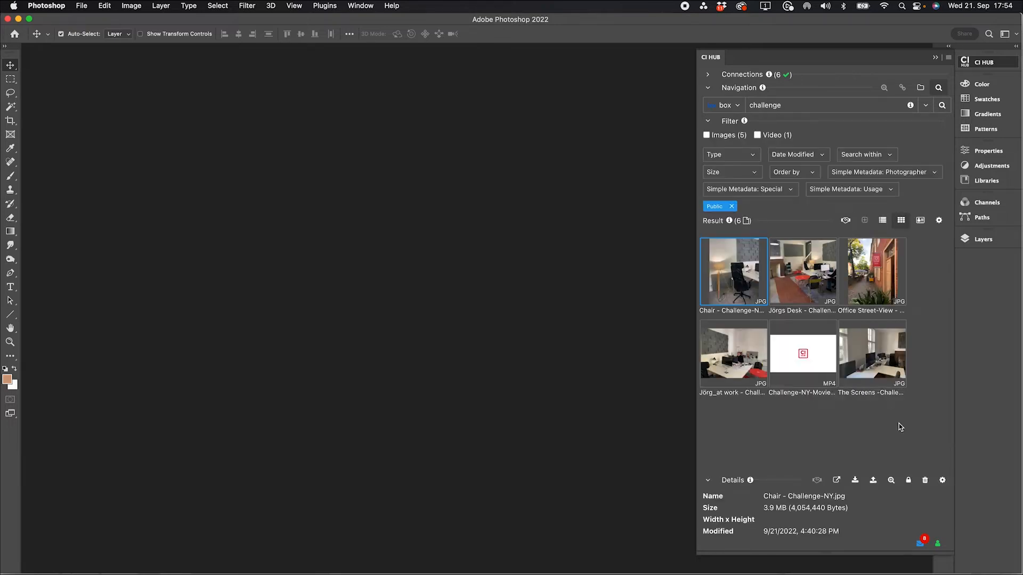
Examine the custom metadata of the public Challenge-NY assets one by one, starting with the chair image, and return to the thumbnail grid
double_click(740, 263)
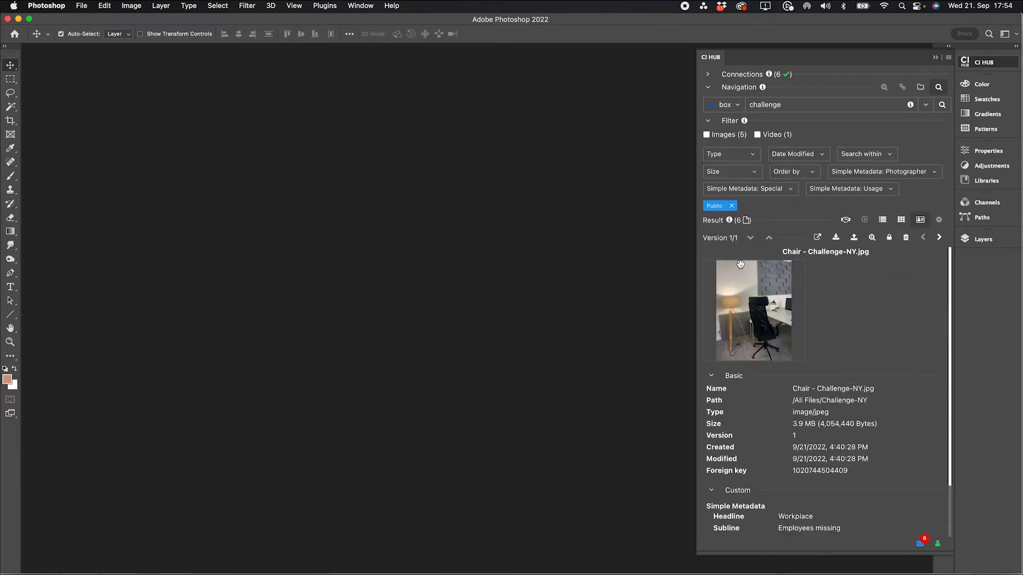
left_click(711, 376)
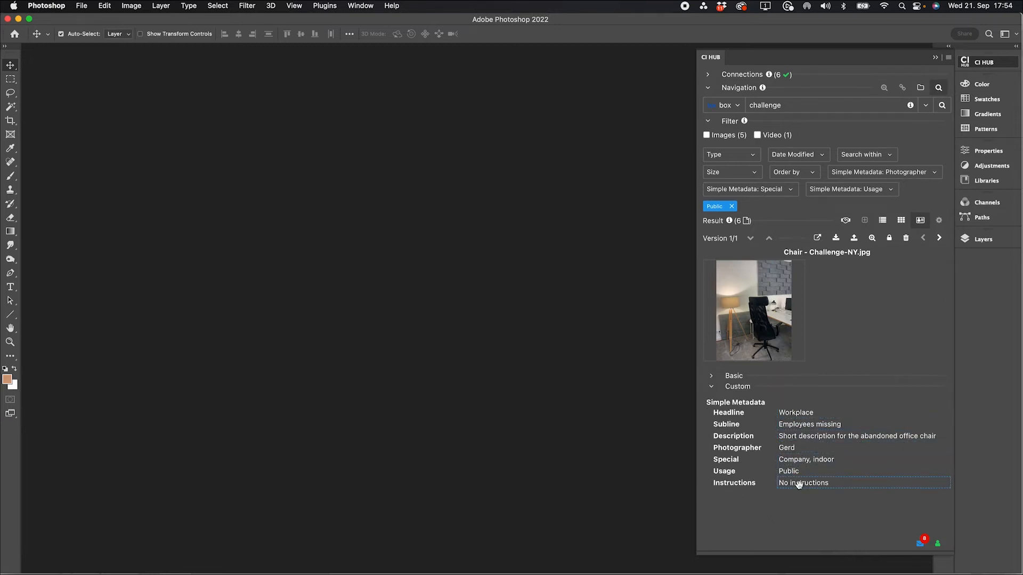
left_click(939, 238)
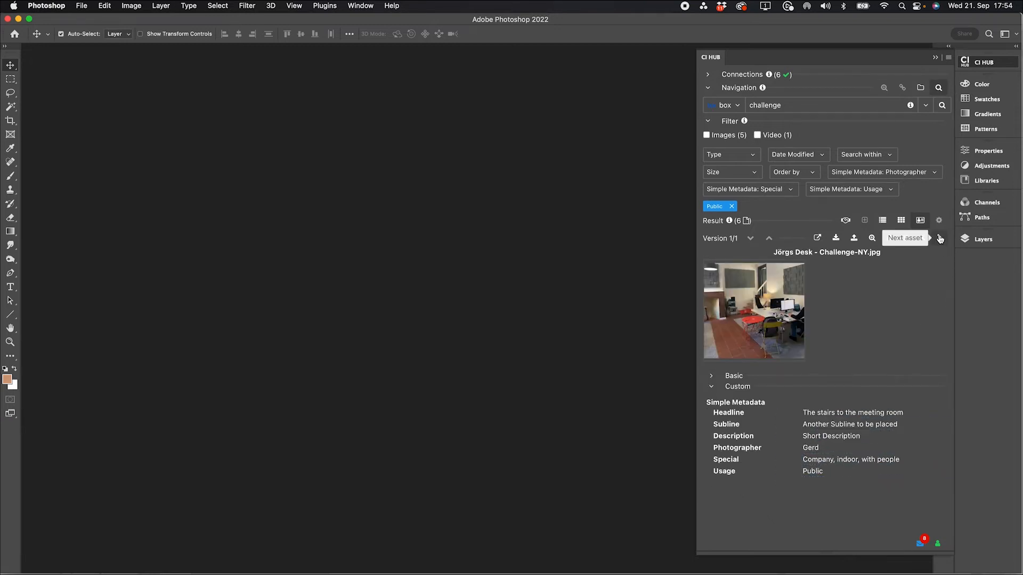
left_click(939, 238)
left_click(939, 238)
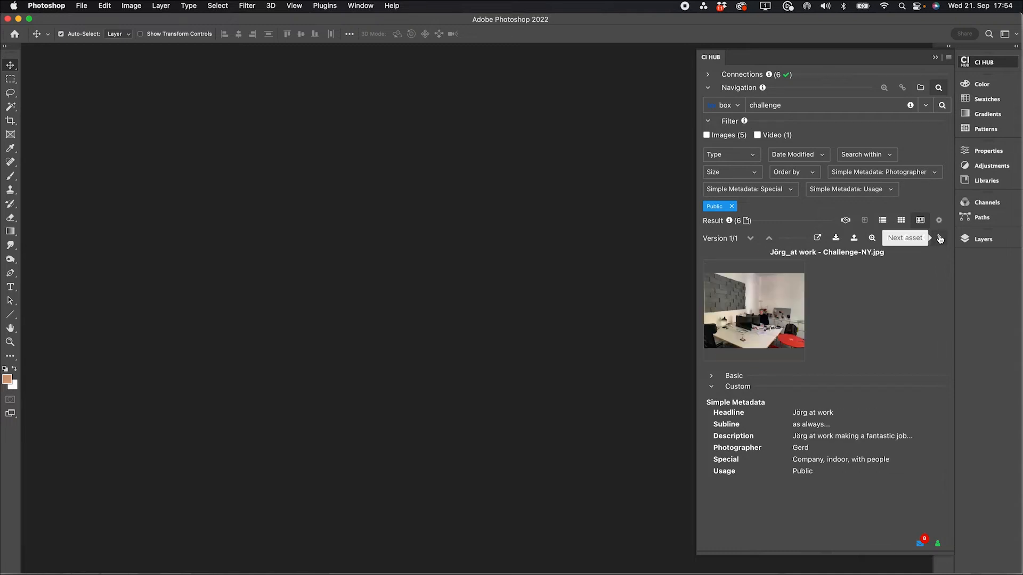
left_click(939, 238)
left_click(940, 238)
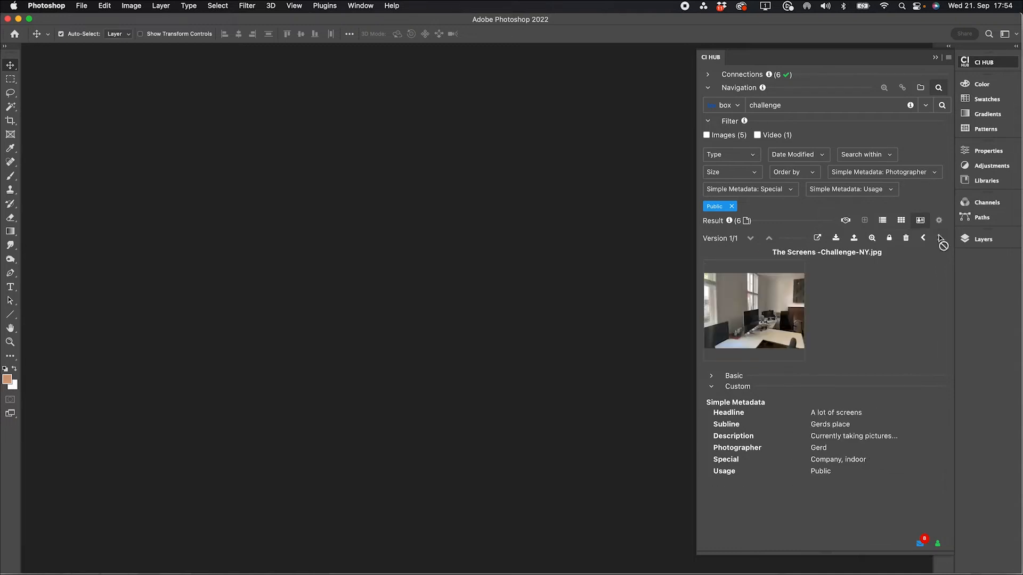
left_click(923, 238)
left_click(923, 238)
left_click(923, 238)
left_click(900, 221)
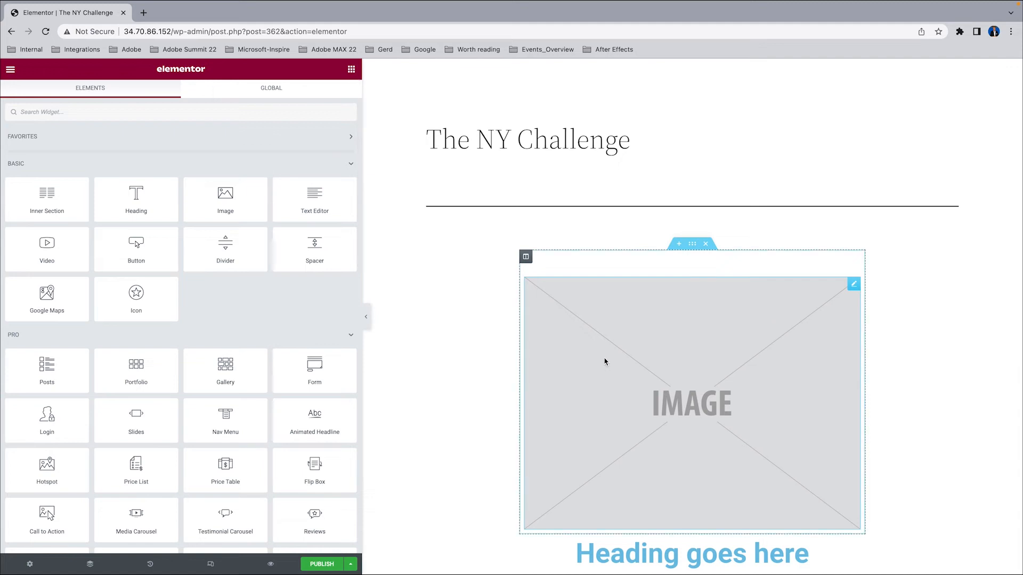
Switch to The NY Challenge page in Elementor and browse box to xx_CI_HUB_Brand_Material/Logo RGB for the empty image widget above the large placeholder
left_click(621, 271)
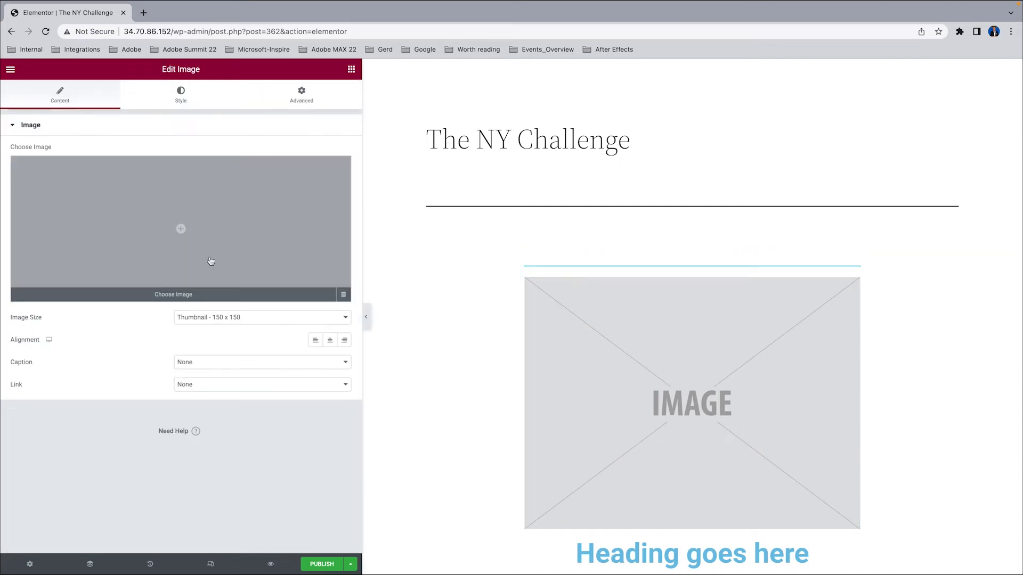
left_click(197, 301)
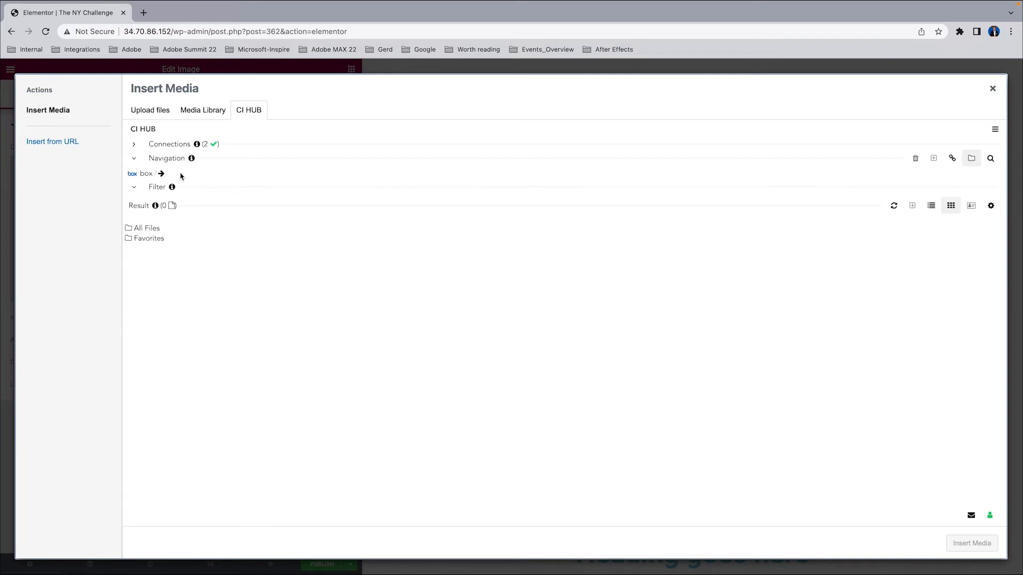
left_click(148, 229)
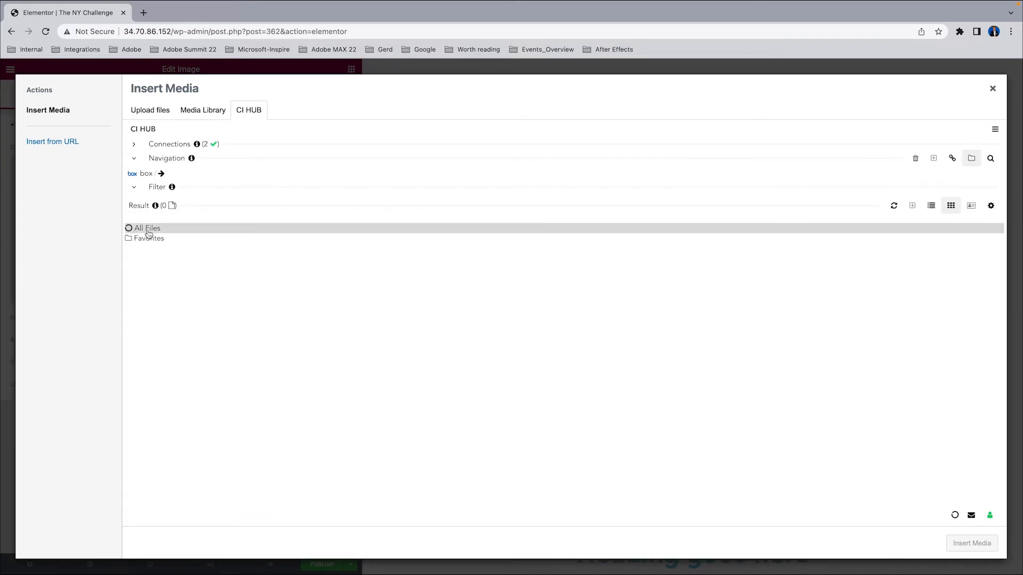
left_click(159, 441)
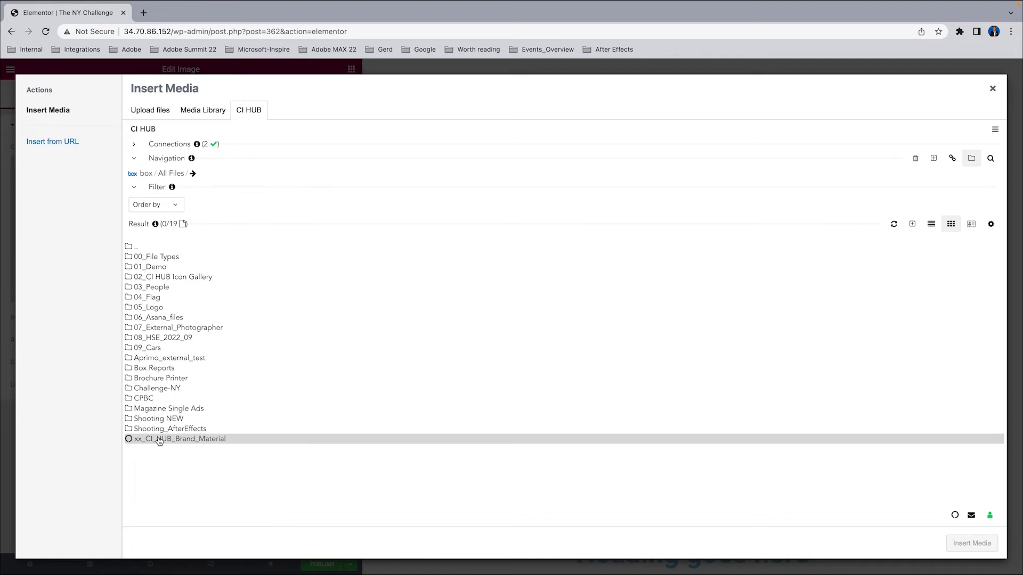
left_click(159, 268)
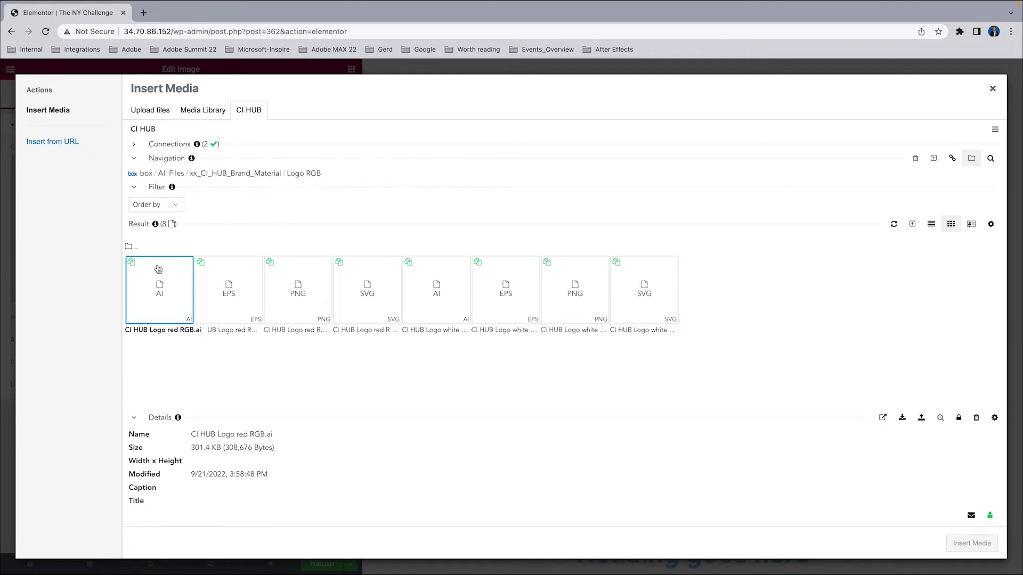
Insert CI HUB Logo red RGB.png into the image widget, converted to jpg 160x160
left_click(312, 287)
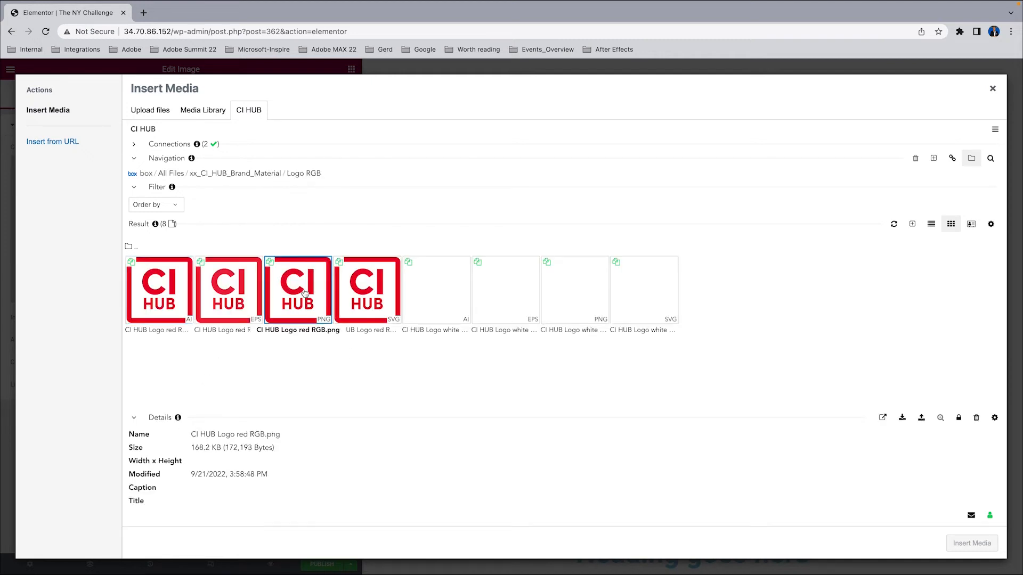
left_click(902, 418)
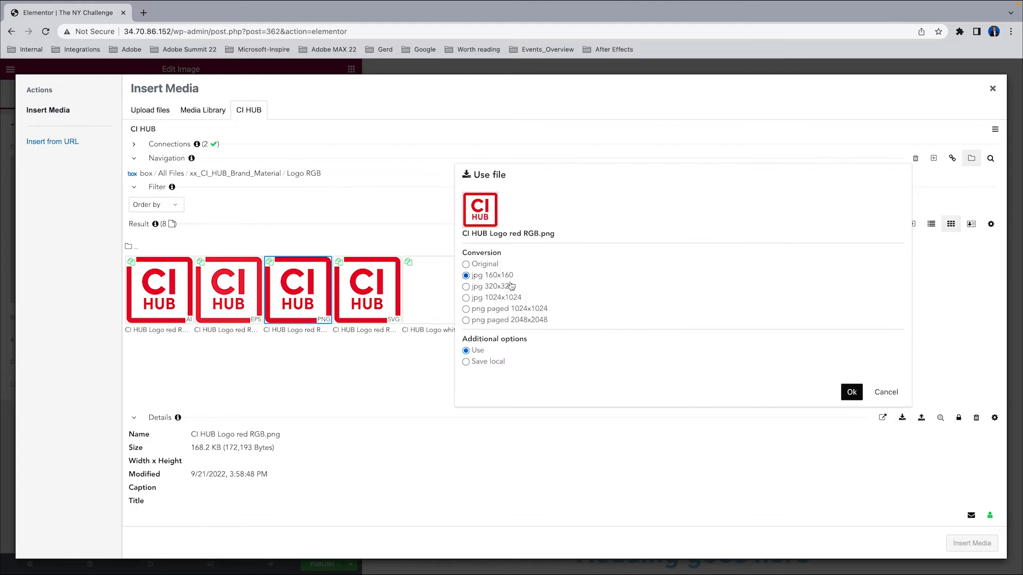
left_click(851, 392)
left_click(971, 544)
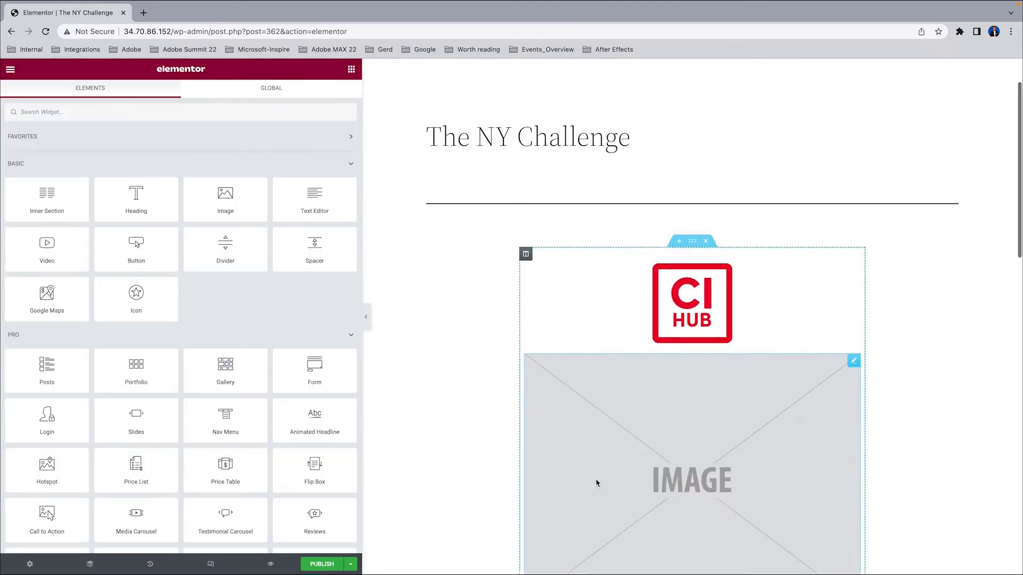
Choose media for the large image placeholder below the logo, searching box for "challenge-ny" and filtering by usage Public
scroll(607, 442, "down", 2)
left_click(616, 401)
left_click(209, 297)
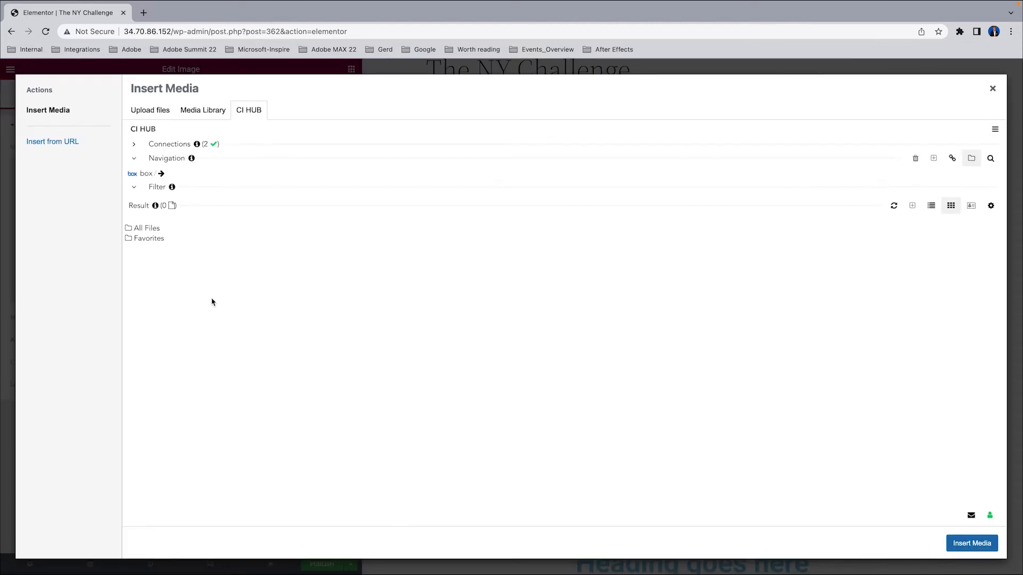
left_click(991, 158)
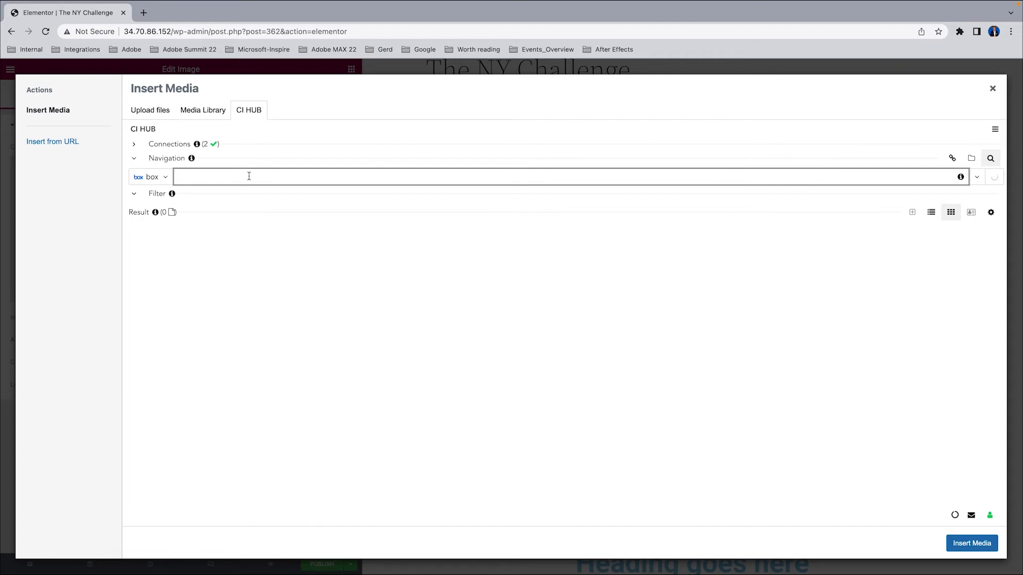
type("challenge-ny")
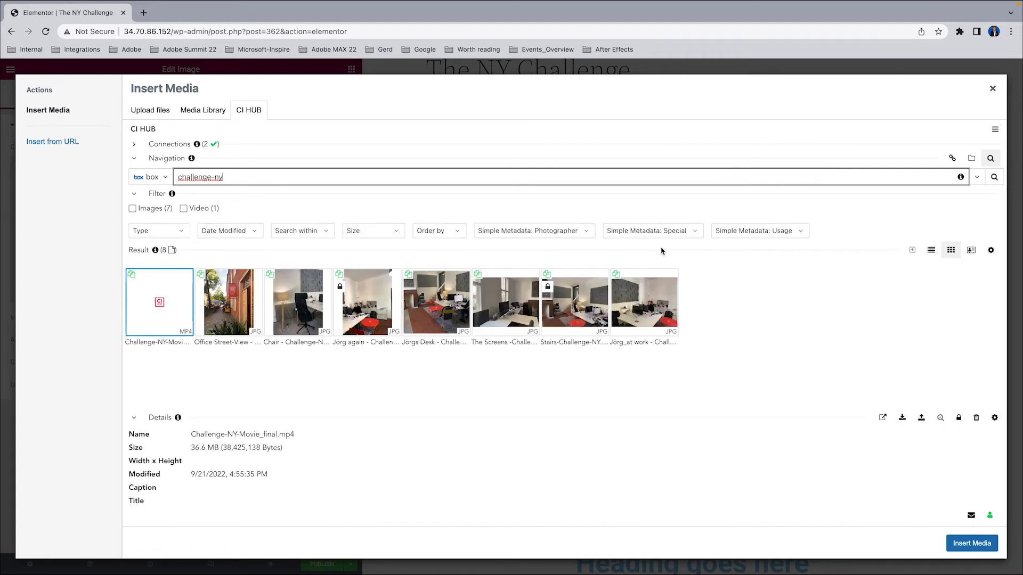
left_click(794, 233)
left_click(749, 243)
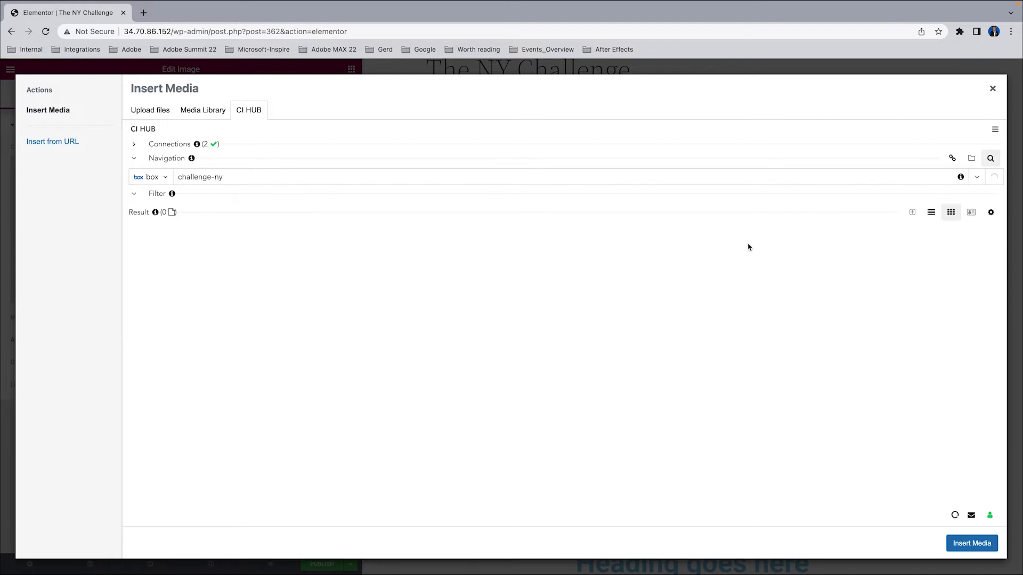
Insert Office Street-View - Challenge-NY.jpg into the large image placeholder, converted to jpg 1024x1024
left_click(229, 316)
left_click(902, 418)
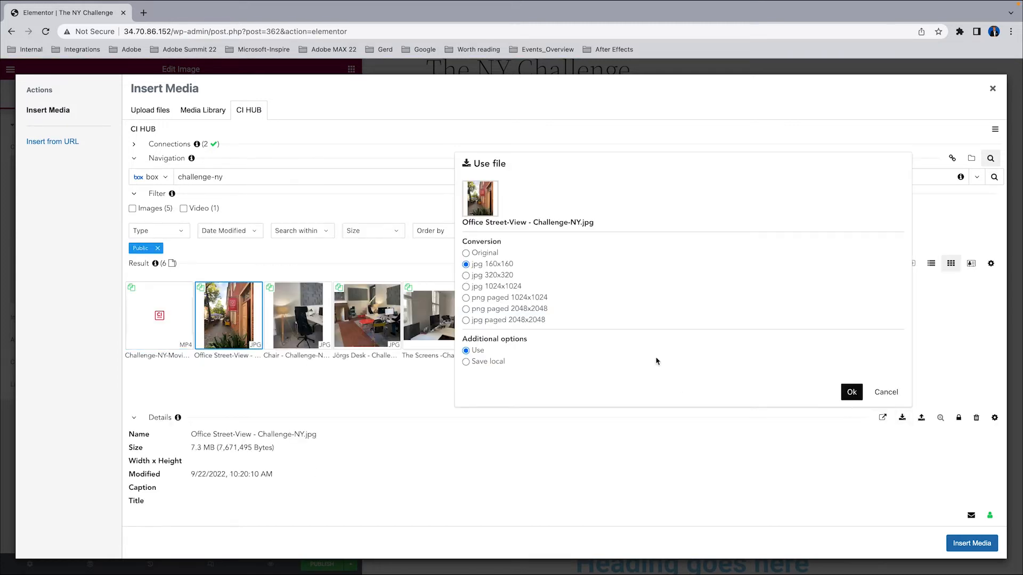
left_click(501, 292)
left_click(852, 393)
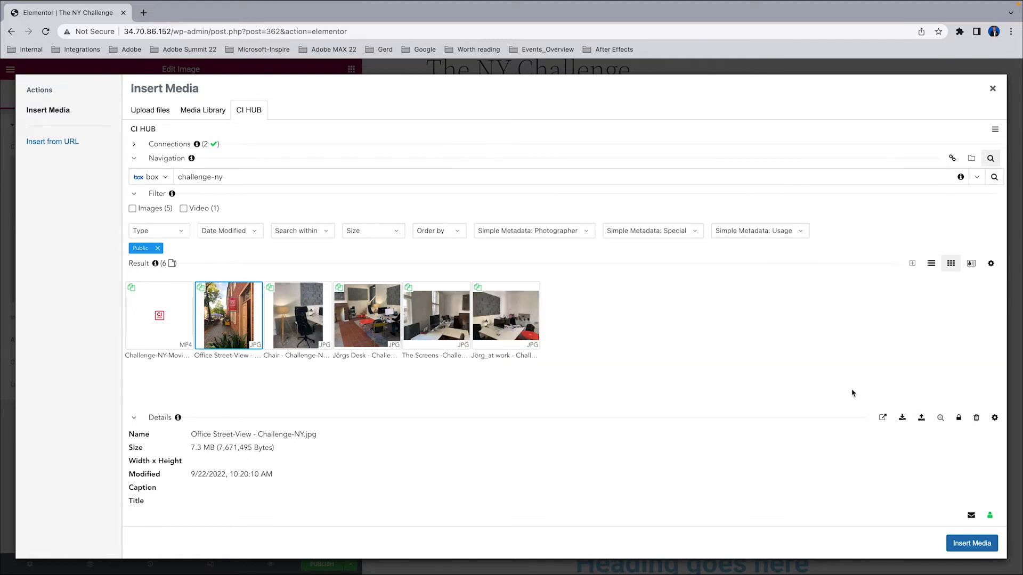
left_click(973, 544)
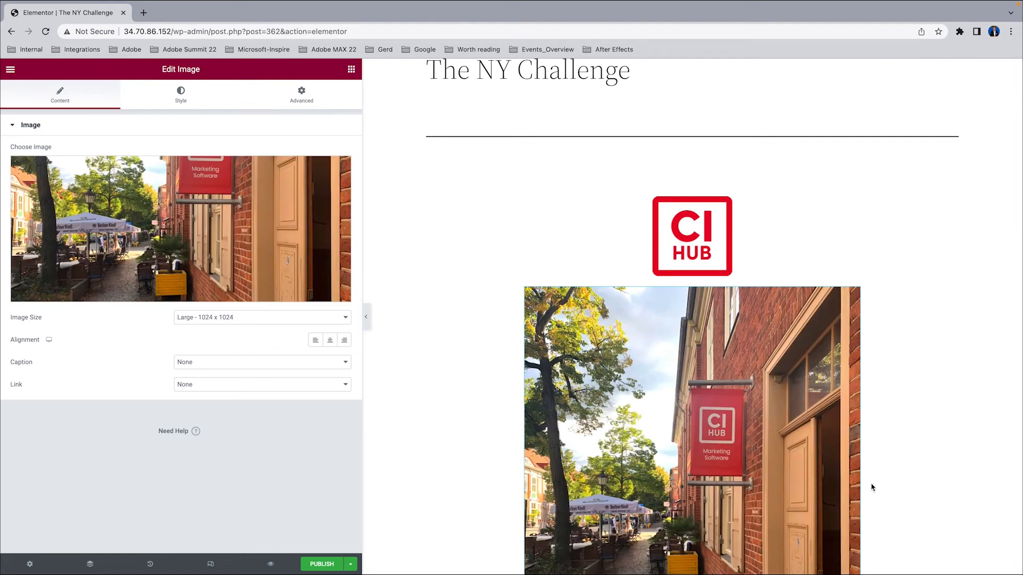
Choose an image for Item #1 of the media carousel below the heading, bringing up the CI HUB box search filtered by Public usage
scroll(873, 487, "down", 3)
scroll(869, 486, "down", 3)
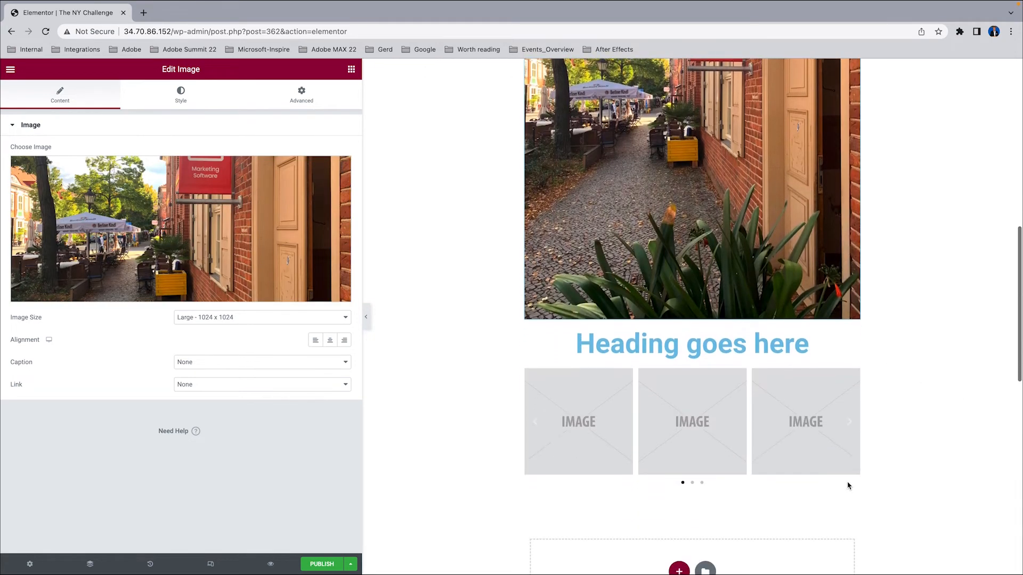
left_click(572, 445)
left_click(171, 194)
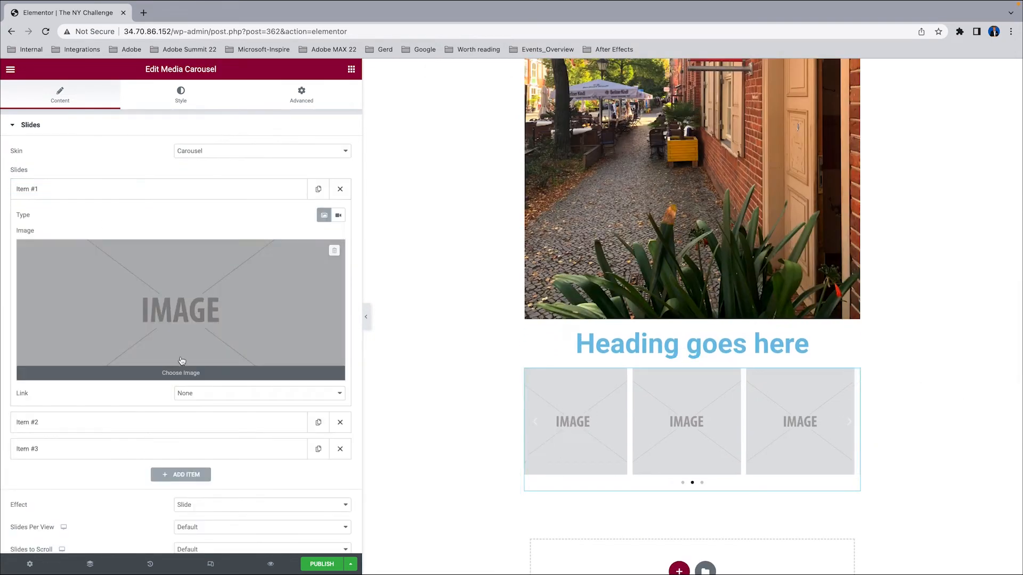
left_click(181, 376)
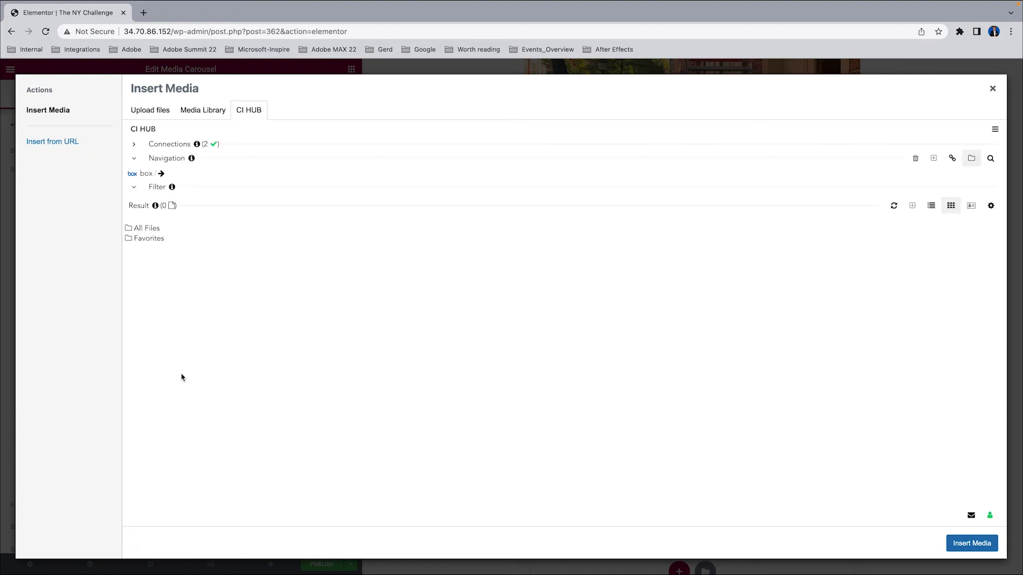
left_click(990, 158)
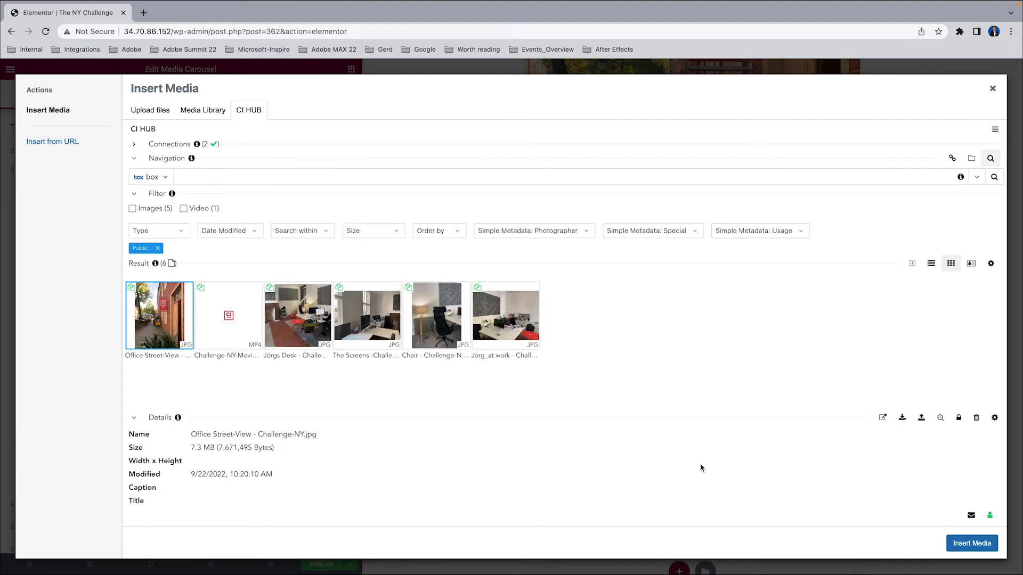
Insert the Challenge-NY desk photo into carousel Item #1, converted to jpg 1024x1024
right_click(304, 318)
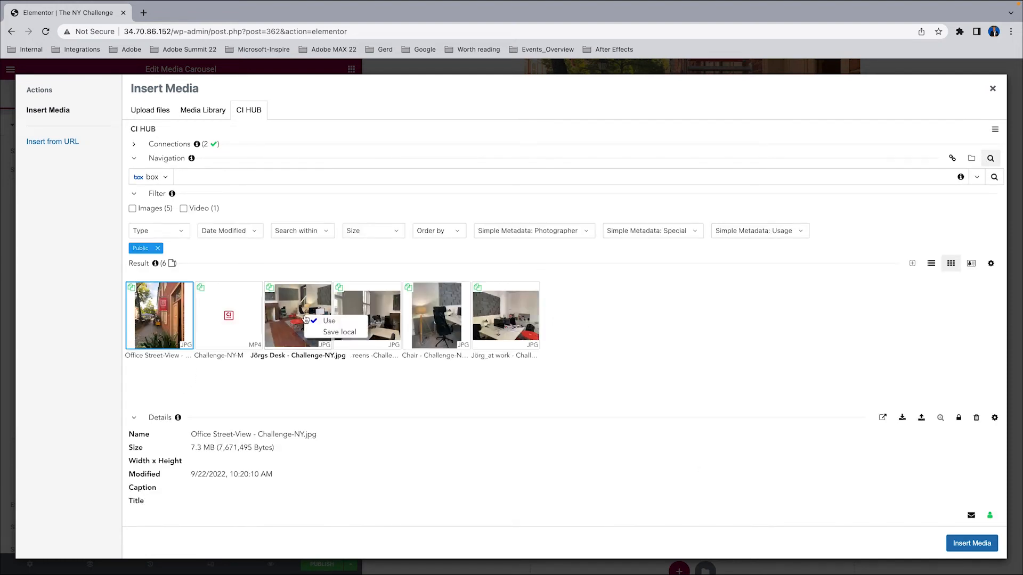
left_click(330, 322)
left_click(902, 417)
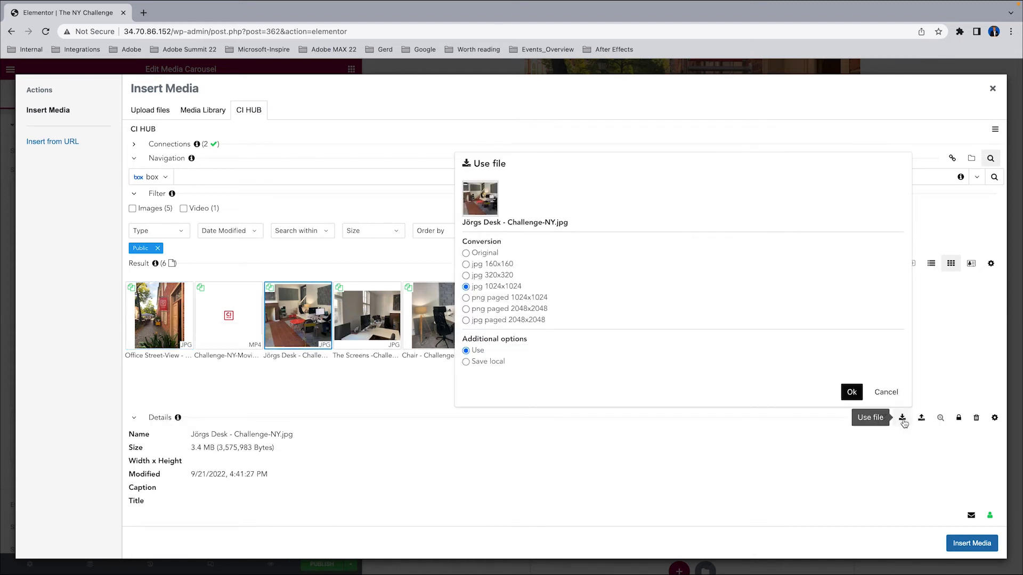
left_click(852, 393)
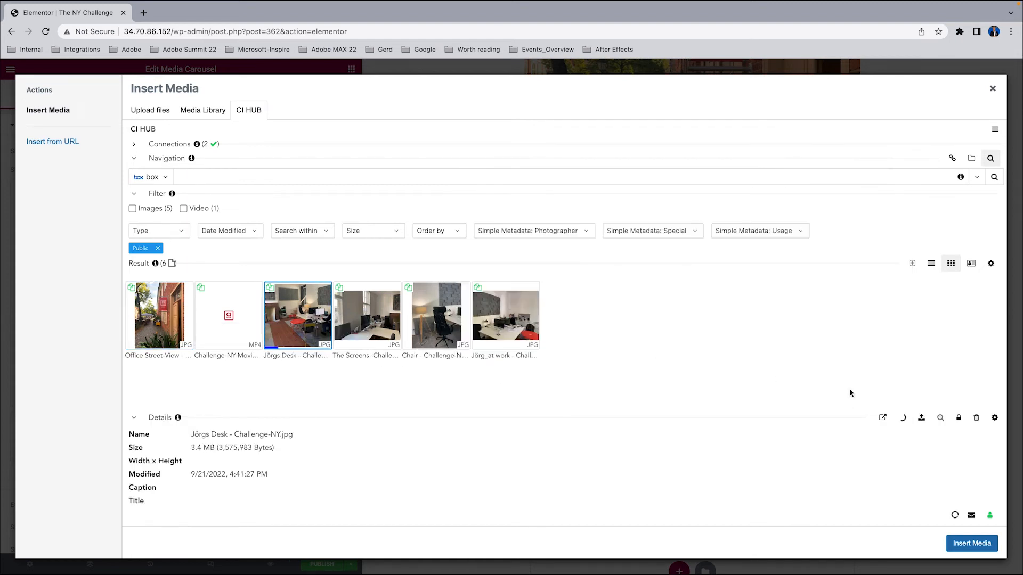
right_click(375, 298)
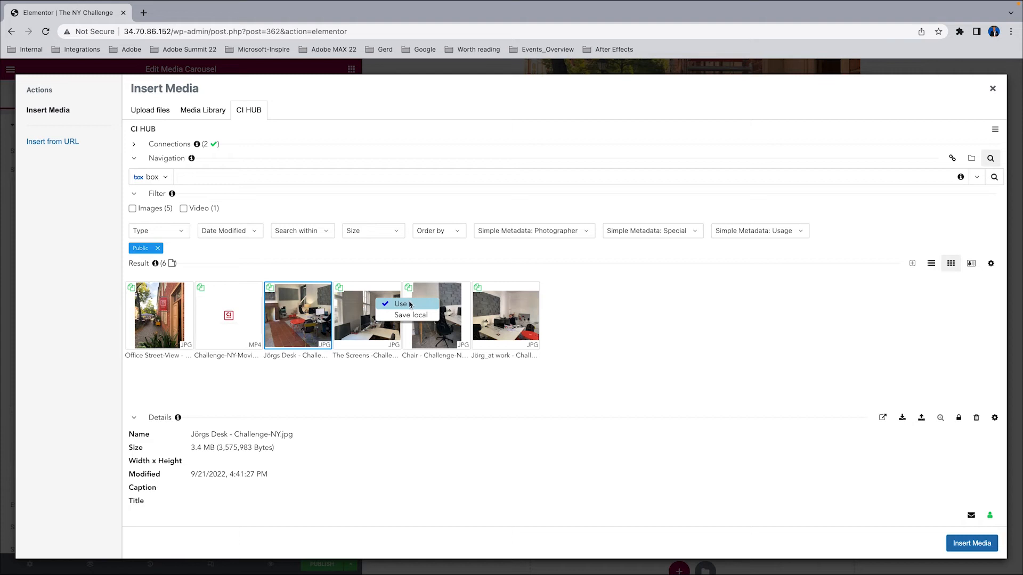
left_click(343, 323)
left_click(957, 544)
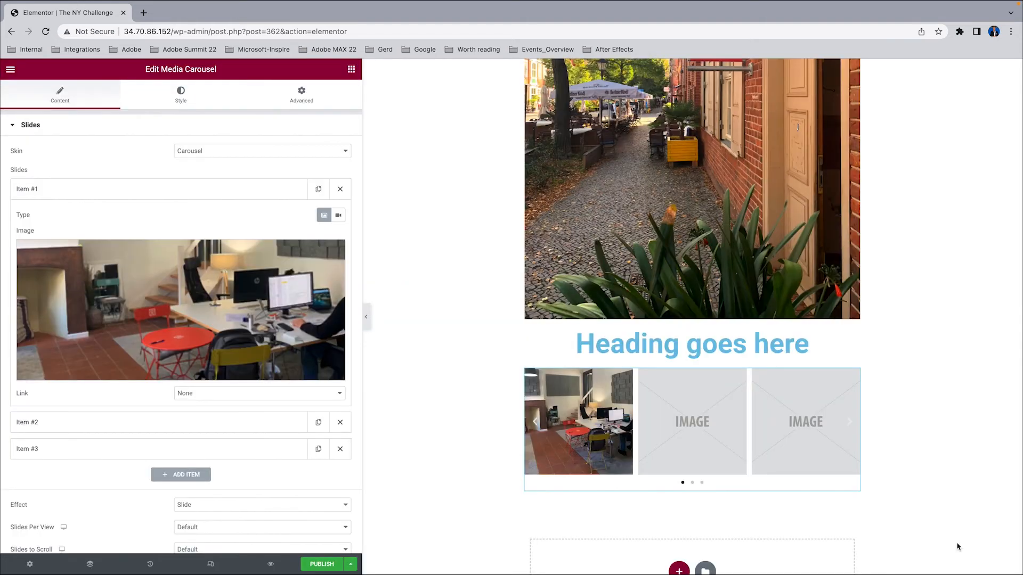
Insert the Challenge-NY photo of the colleague at work into carousel Item #2 from the box search results
left_click(118, 425)
left_click(185, 403)
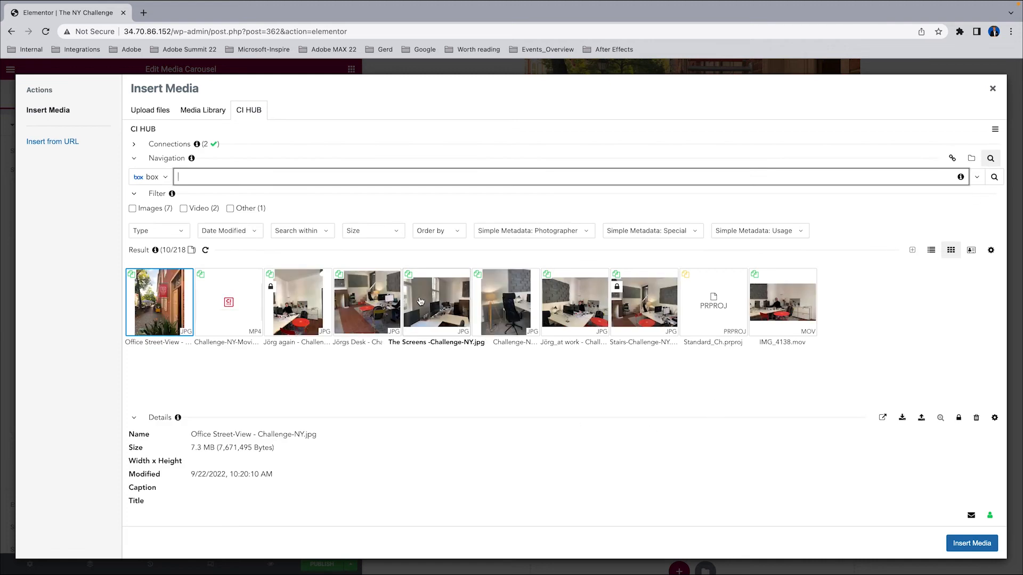
right_click(570, 317)
left_click(554, 318)
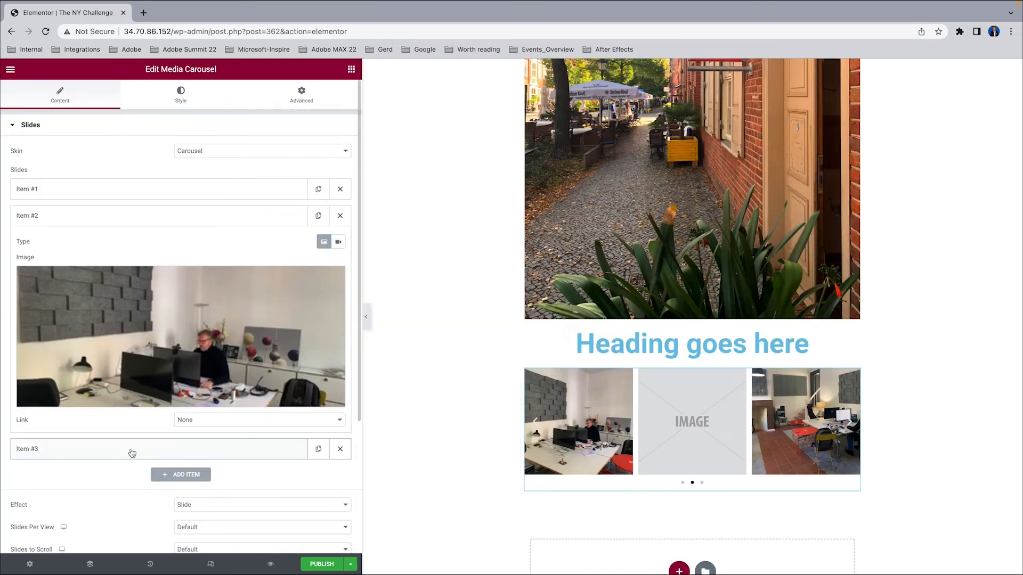
Insert Chair - Challenge-NY.jpg from the box search results into carousel Item #3
left_click(130, 453)
left_click(199, 427)
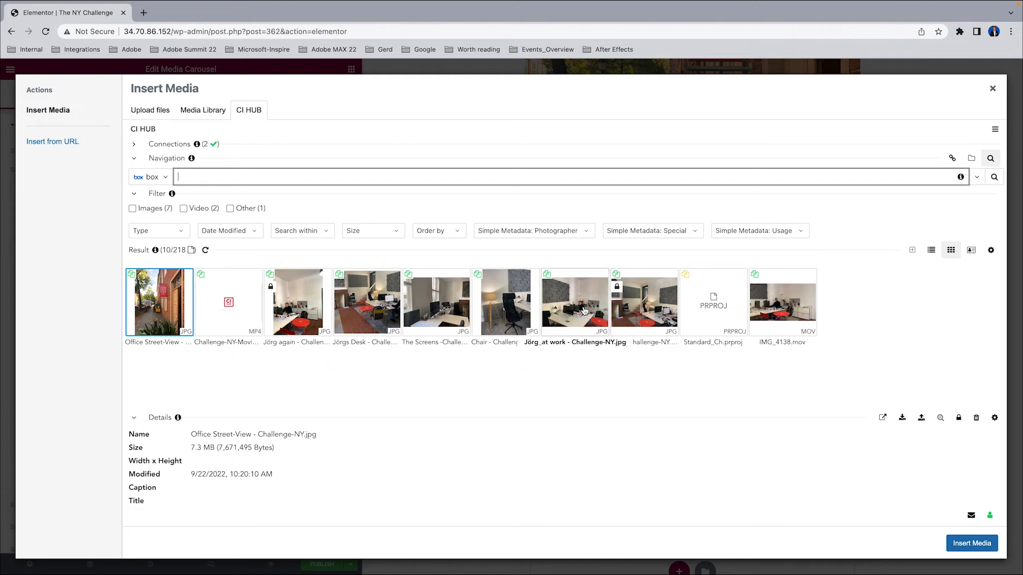
right_click(516, 310)
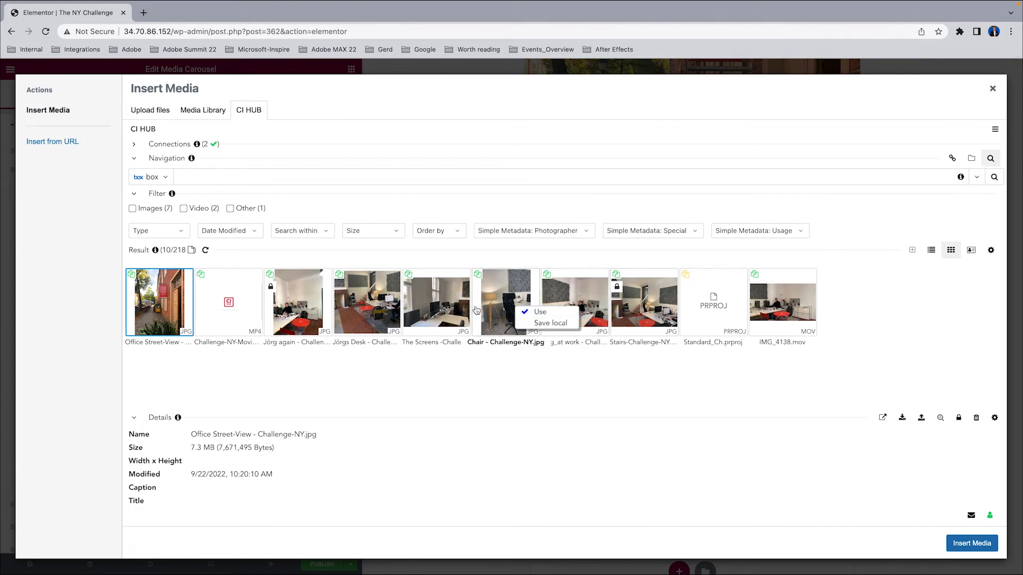
left_click(525, 312)
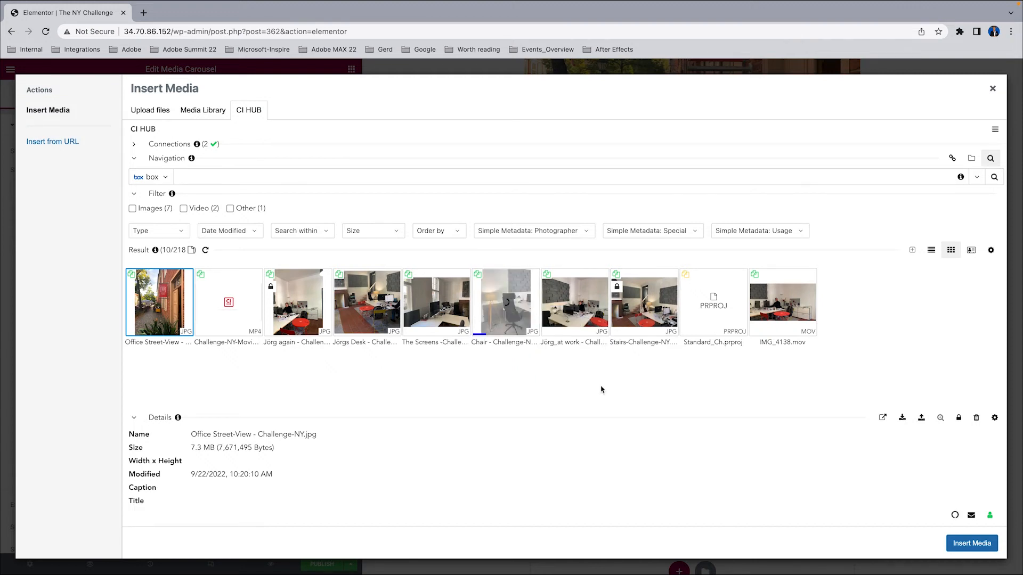
left_click(967, 544)
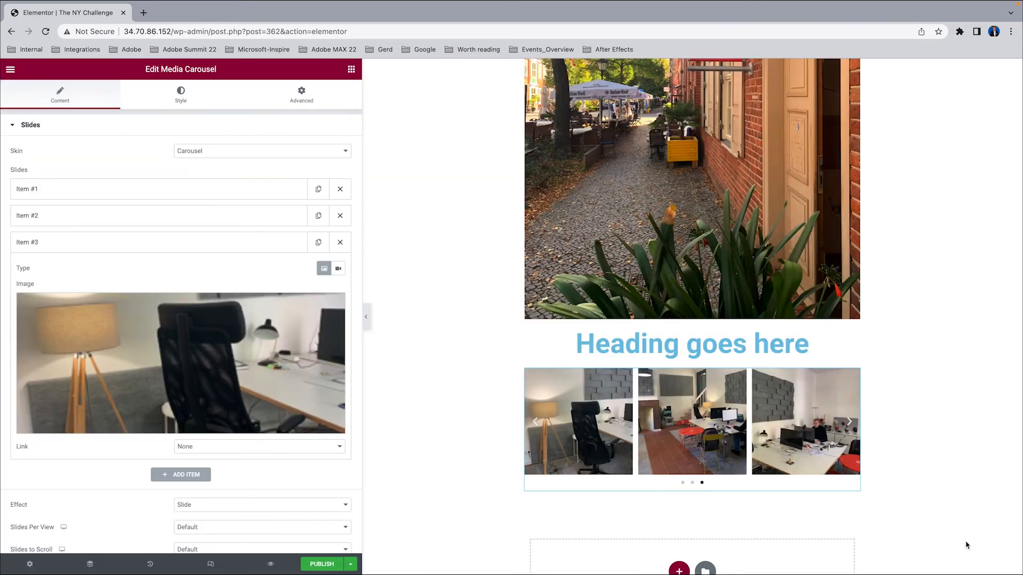
Look over the page with the filled carousel and save it as a draft
left_click(950, 406)
scroll(752, 402, "down", 5)
scroll(753, 403, "up", 7)
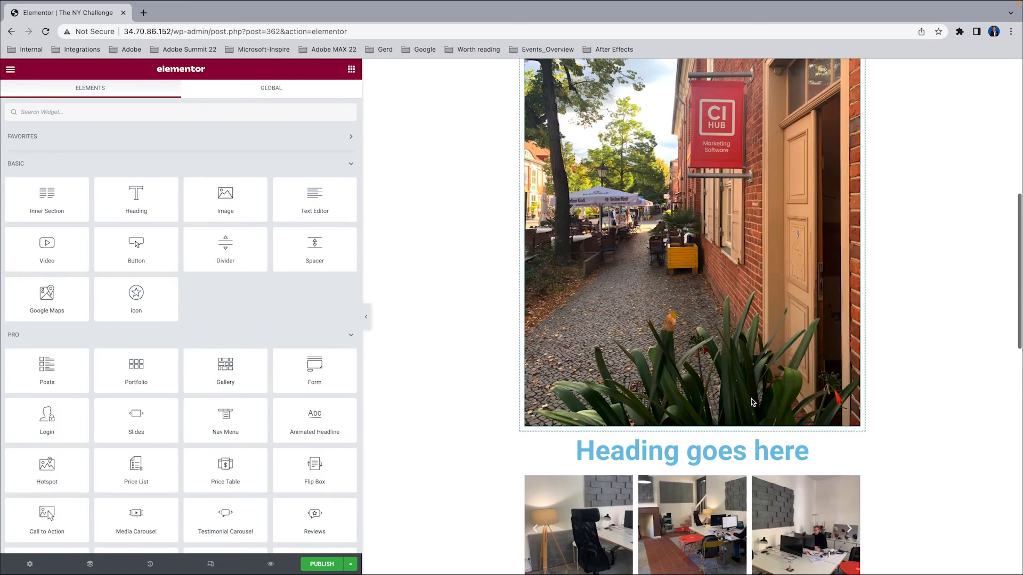
scroll(752, 403, "down", 2)
left_click(350, 564)
left_click(65, 520)
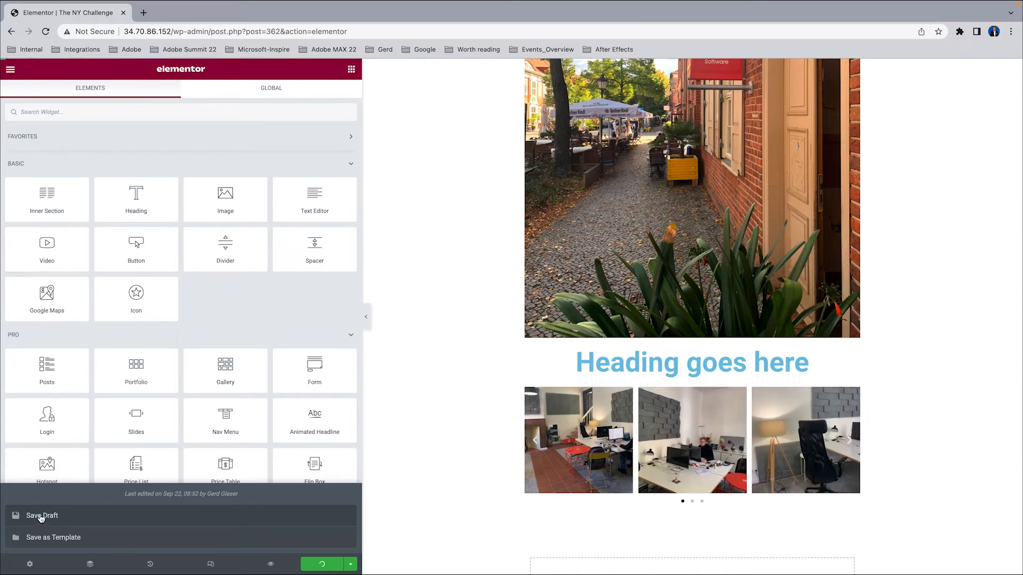
Hide the widget panel and review the page up to its title
left_click(792, 445)
left_click(446, 238)
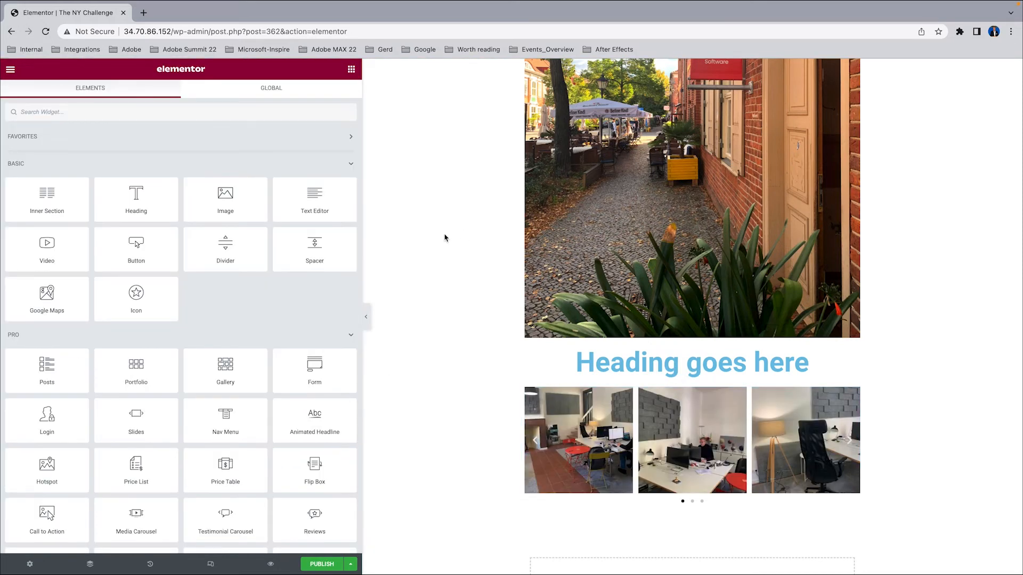
left_click(367, 323)
scroll(368, 324, "up", 8)
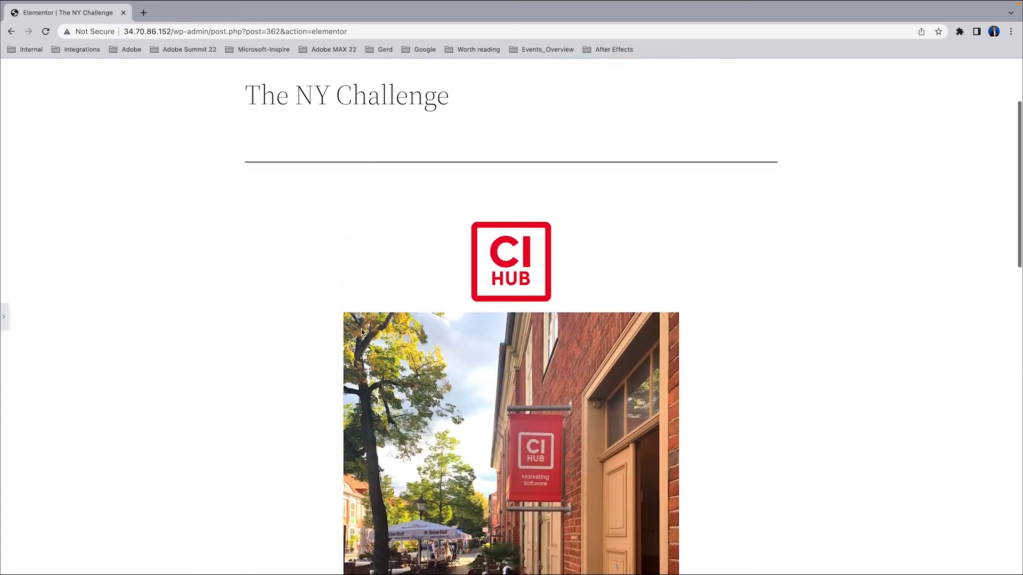
Leave the Elementor editor and go to WordPress's Upload New Media page
key("super+Left")
left_click(16, 75)
mouse_move(30, 204)
left_click(107, 204)
scroll(111, 320, "down", 2)
scroll(112, 320, "up", 2)
left_click(200, 95)
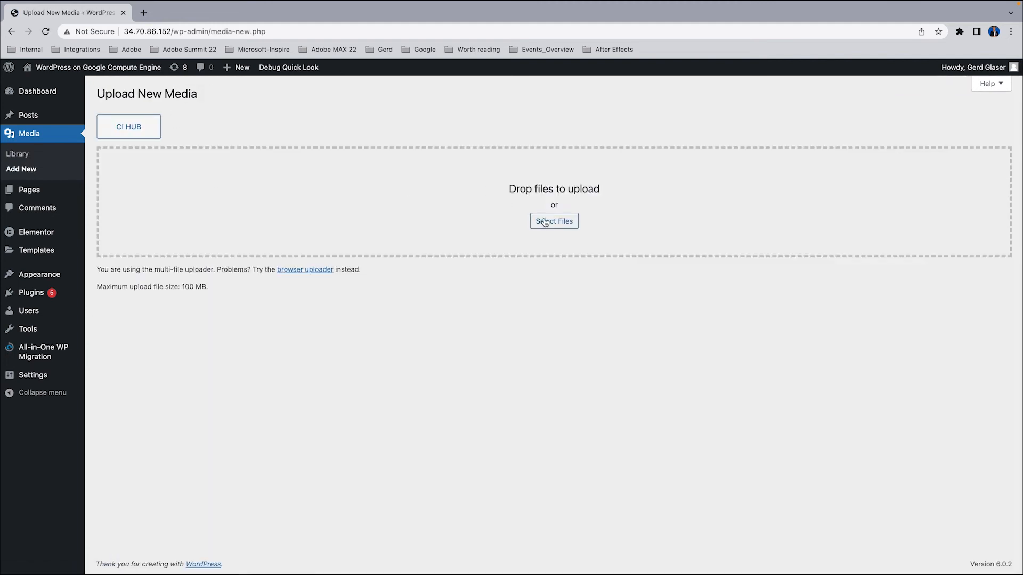
Open the CI HUB links list and inspect the link entries of the chair, at-work and desk Challenge-NY photos
left_click(141, 131)
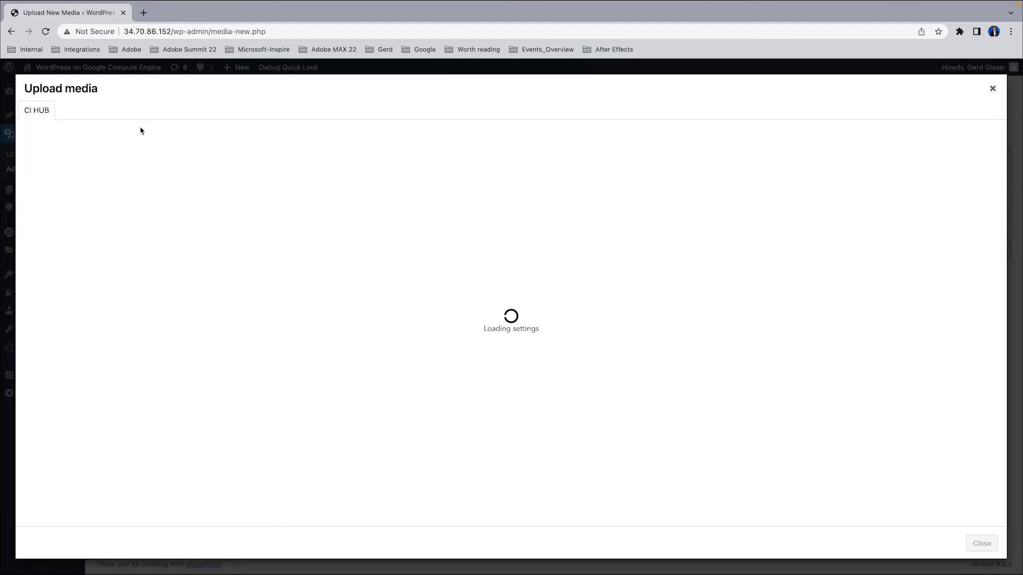
left_click(952, 159)
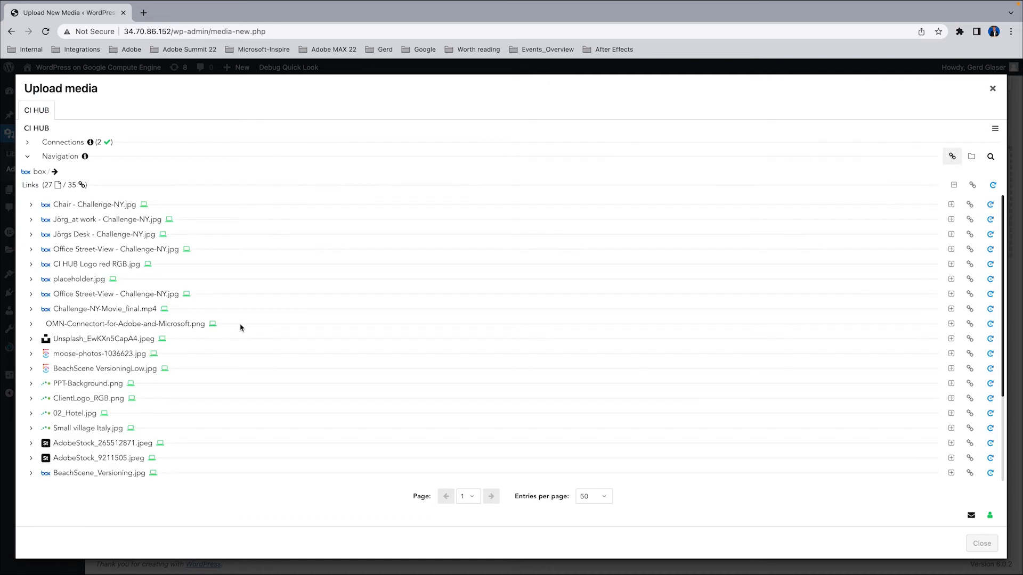
left_click(31, 208)
left_click(31, 208)
left_click(31, 220)
left_click(31, 220)
left_click(31, 238)
left_click(31, 238)
Search the ci-hub.com tasks in Asana for "challenge-ny" through CI HUB and filter them to Incomplete Tasks
left_click(951, 159)
left_click(114, 177)
left_click(119, 190)
left_click(976, 177)
left_click(947, 216)
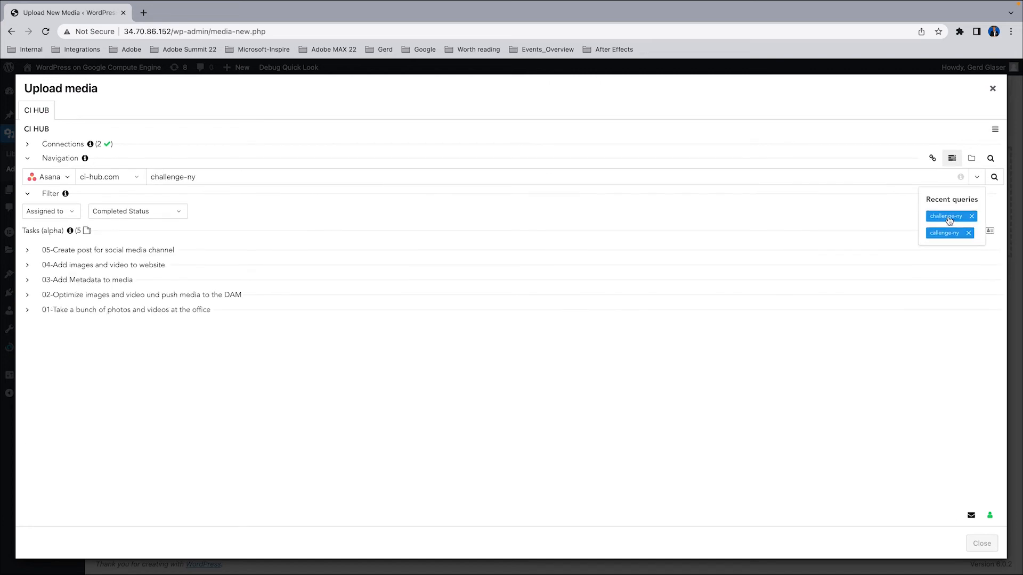
left_click(133, 212)
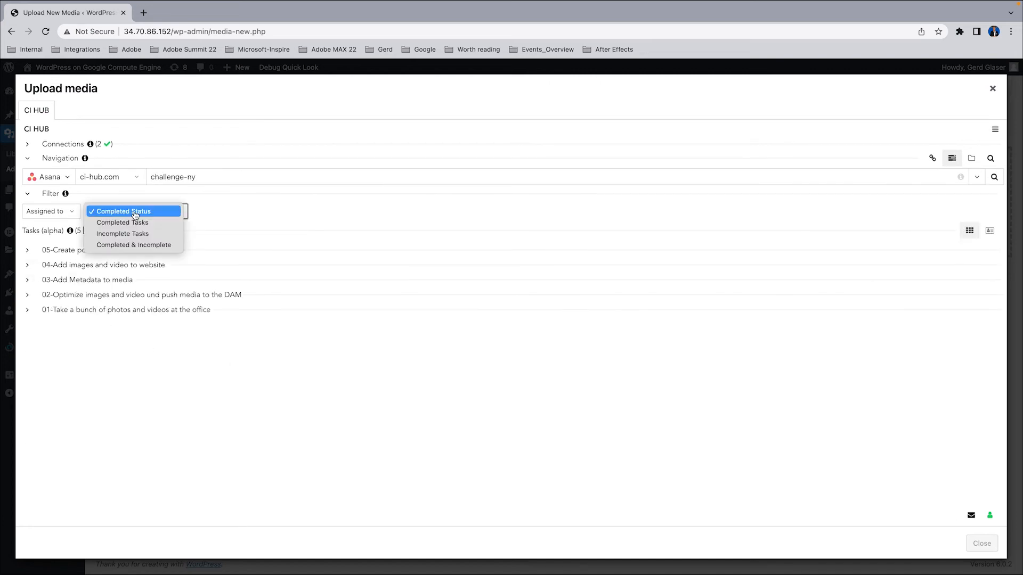
left_click(131, 231)
Set the task 04-Add images and video to website to Completed
left_click(33, 279)
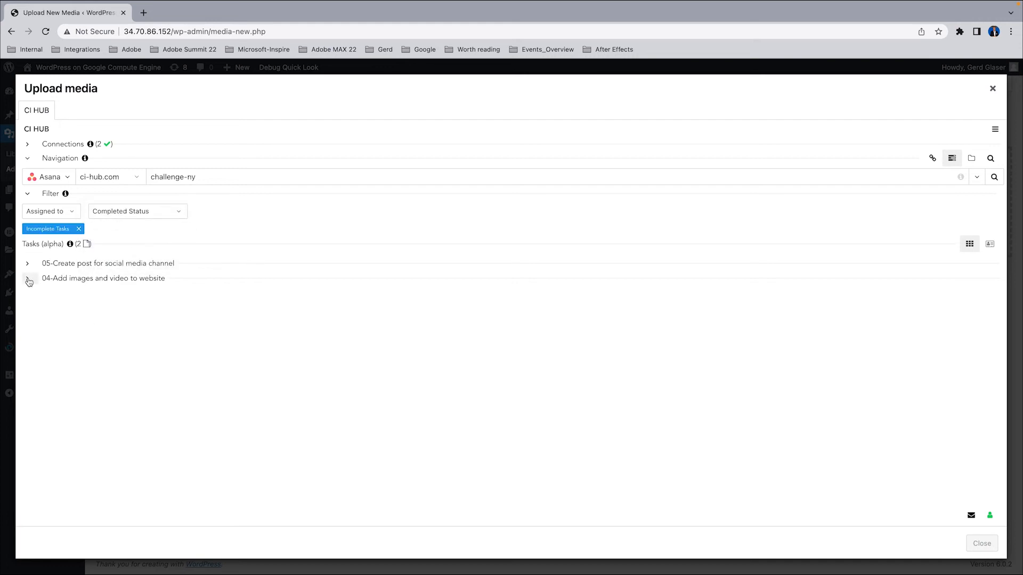
left_click(355, 382)
left_click(356, 394)
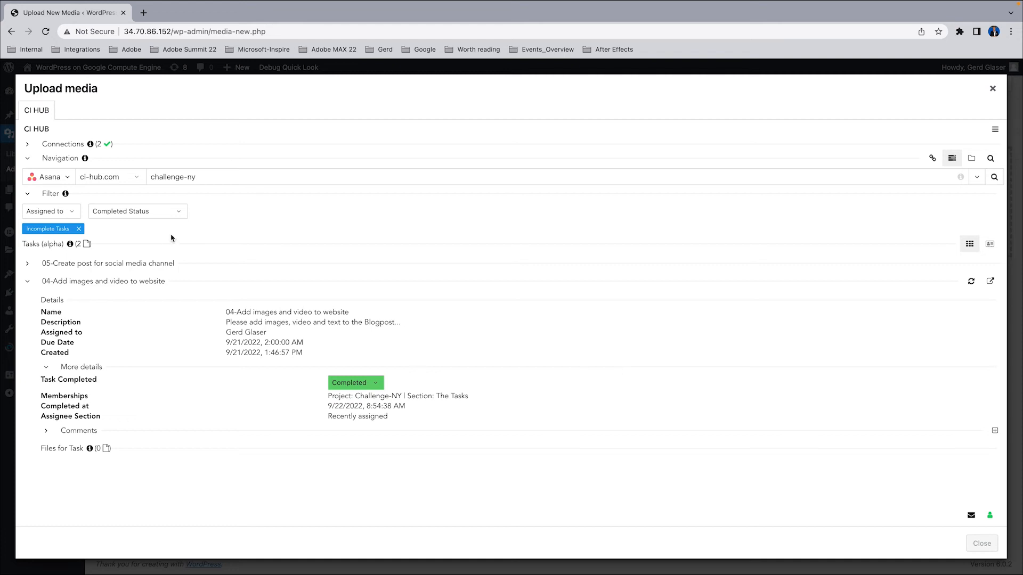
Review the challenge-ny tasks filtered by Completed Tasks, and the details of 05-Create post for social media channel under Incomplete Tasks
left_click(175, 215)
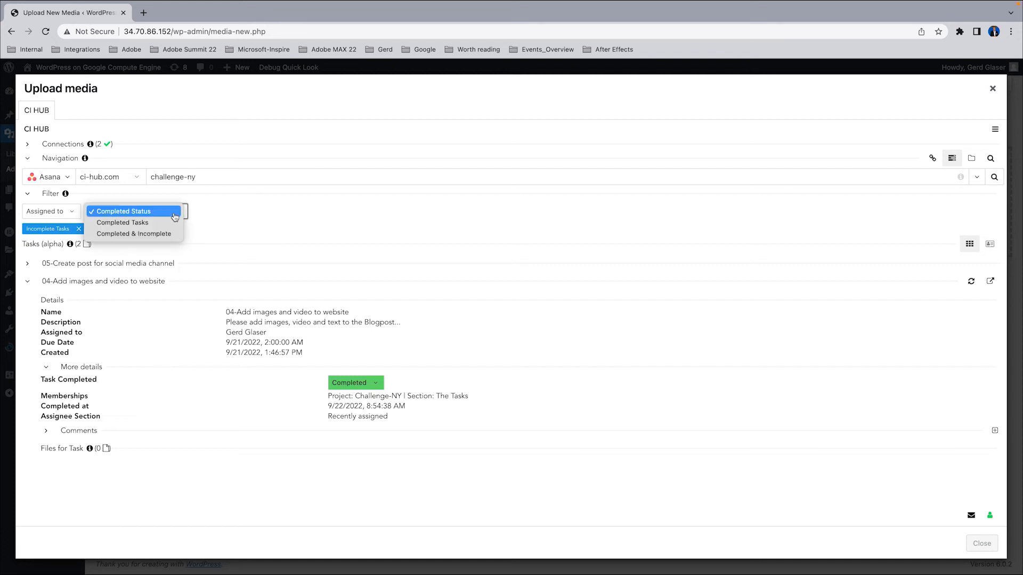
left_click(150, 224)
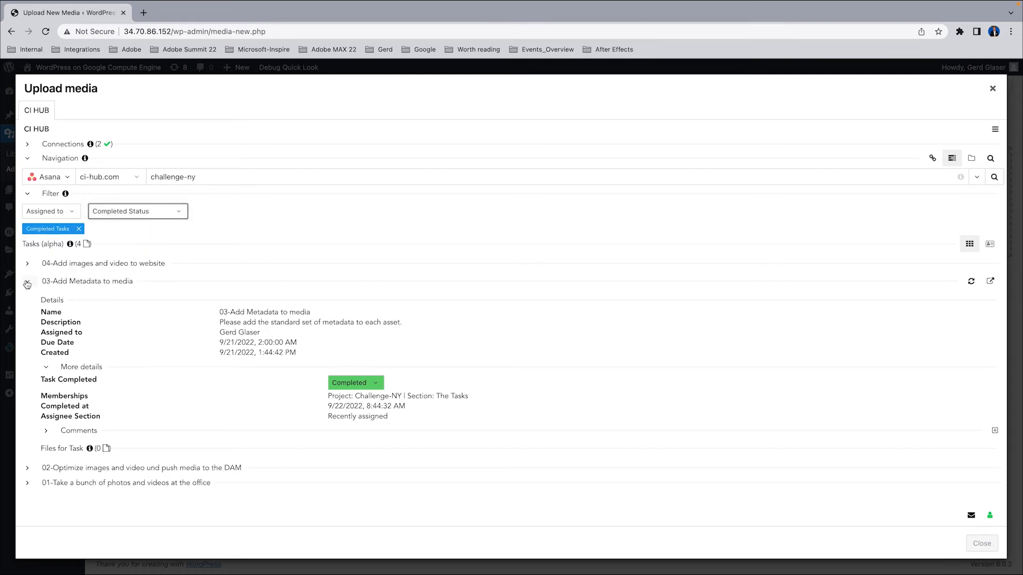
left_click(27, 281)
left_click(130, 213)
left_click(130, 222)
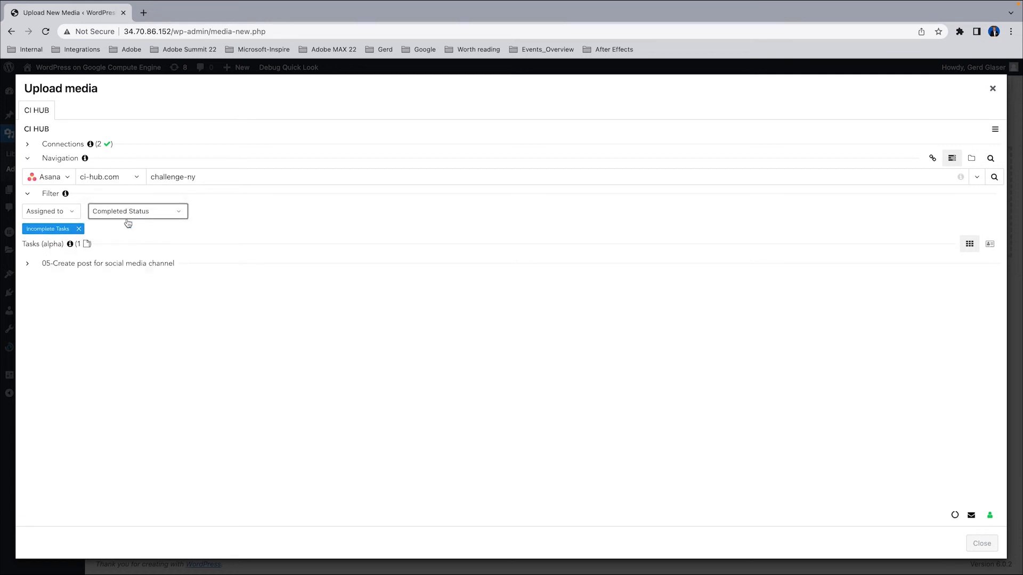
left_click(27, 267)
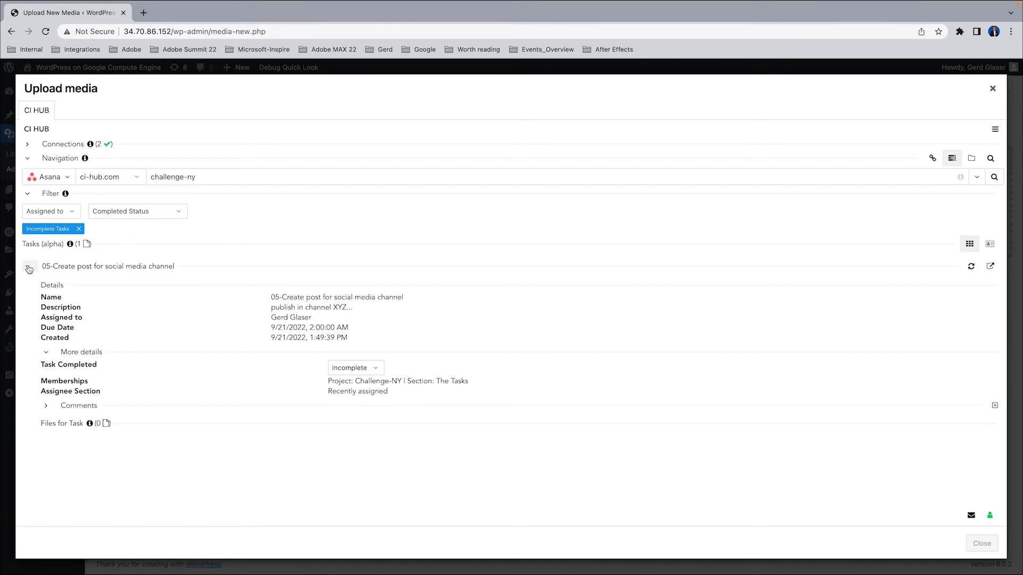
left_click(28, 268)
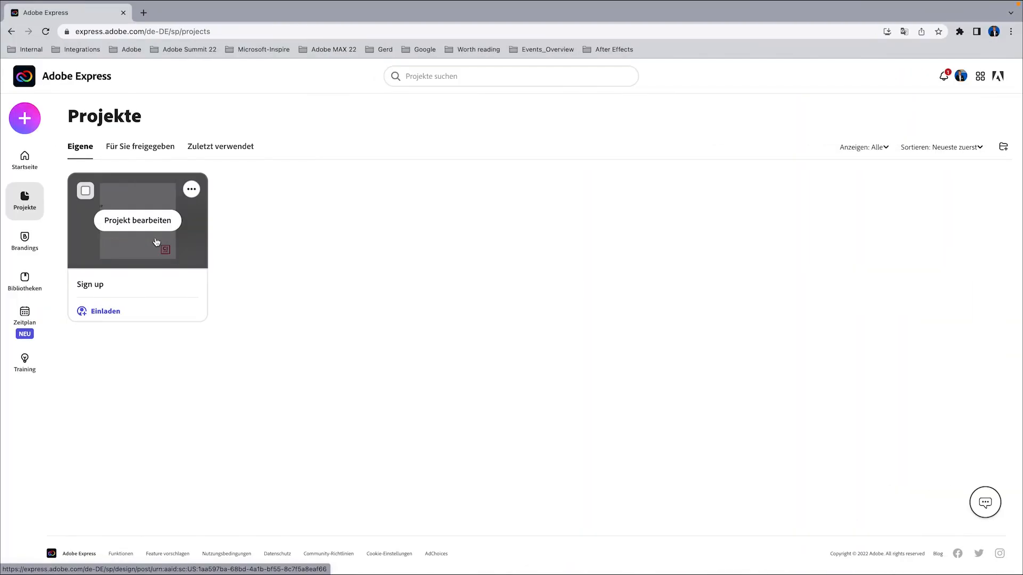
In Adobe Express, open the Sign up project and replace the background placeholder with the office chair photo from the Dropbox folder CI HUB Gerd > SoMe_Material
left_click(155, 241)
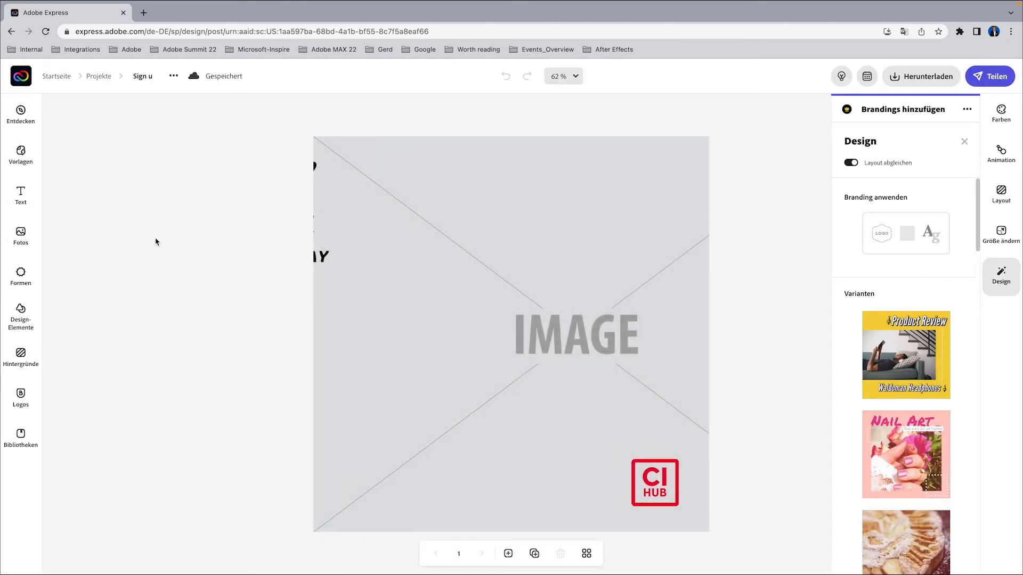
left_click(558, 457)
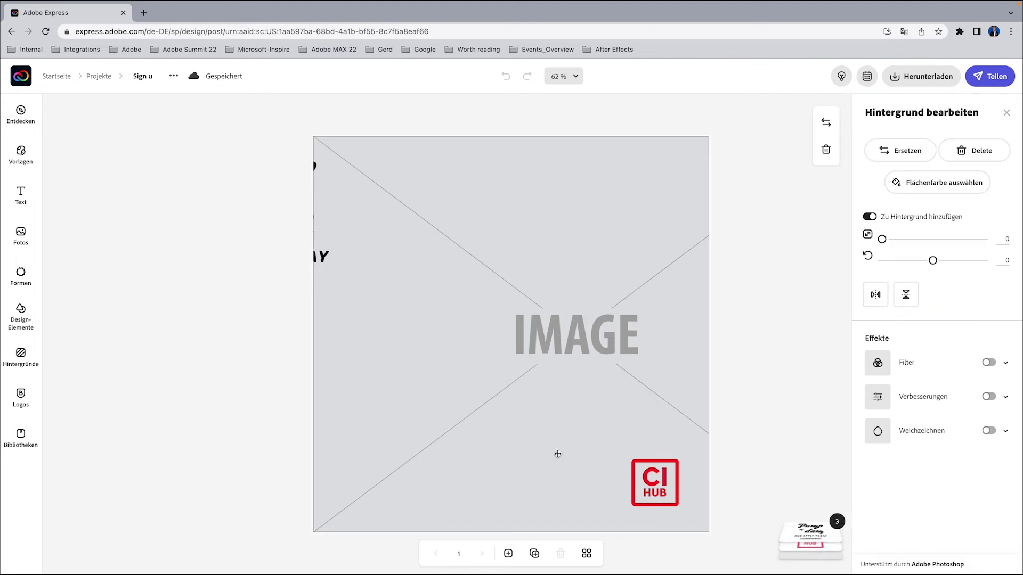
left_click(808, 559)
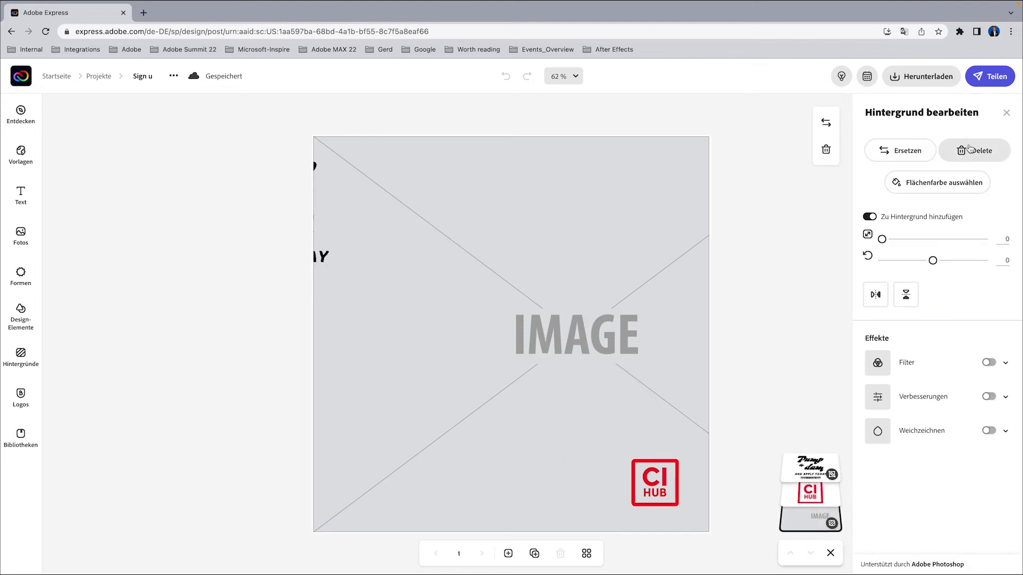
left_click(921, 156)
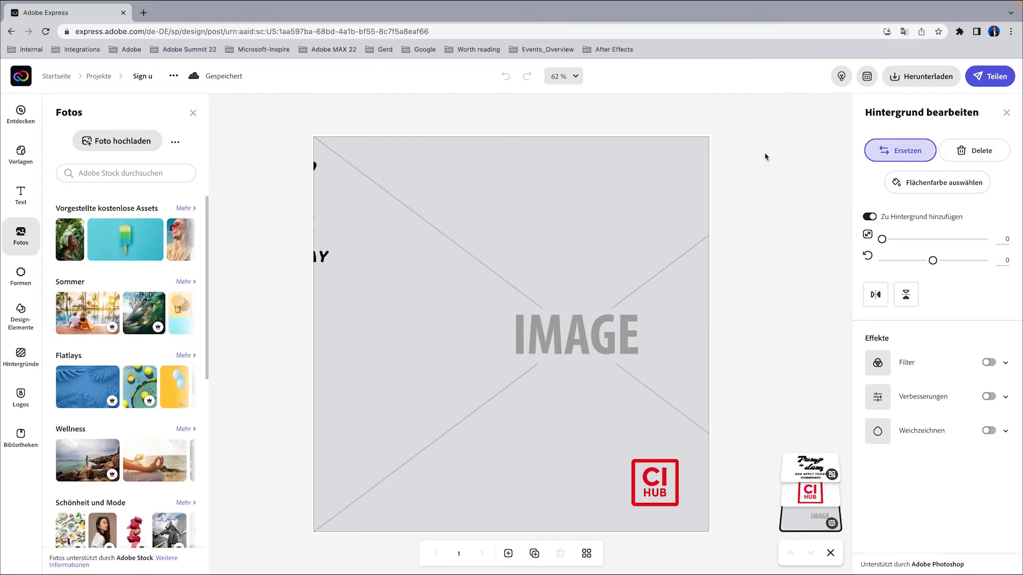
left_click(176, 146)
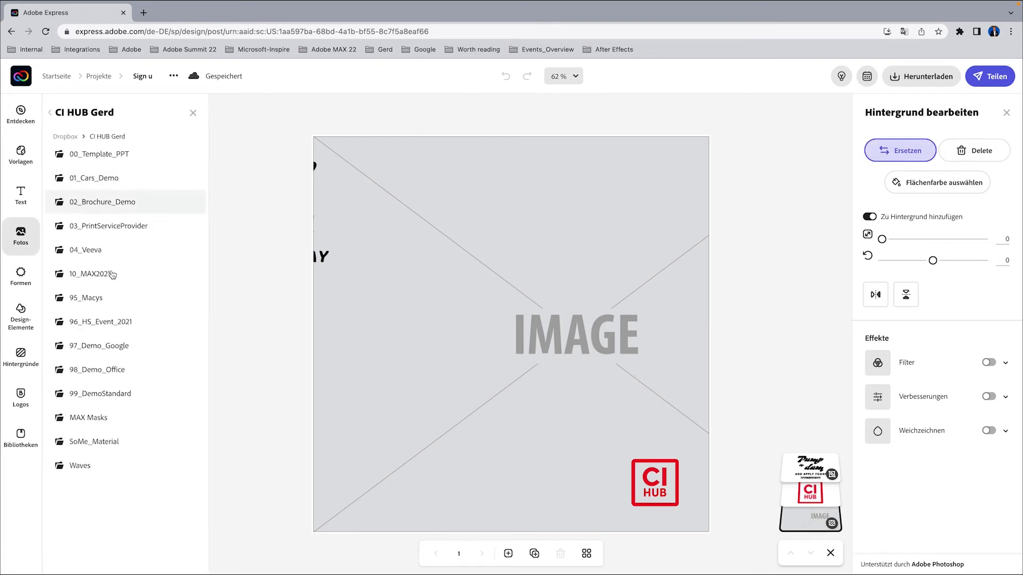
left_click(95, 442)
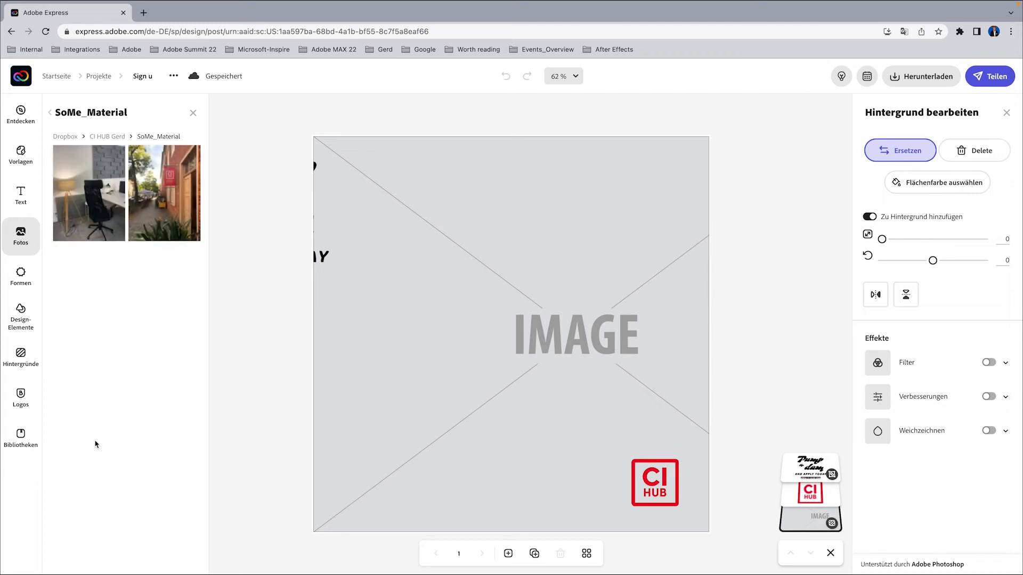
left_click(91, 206)
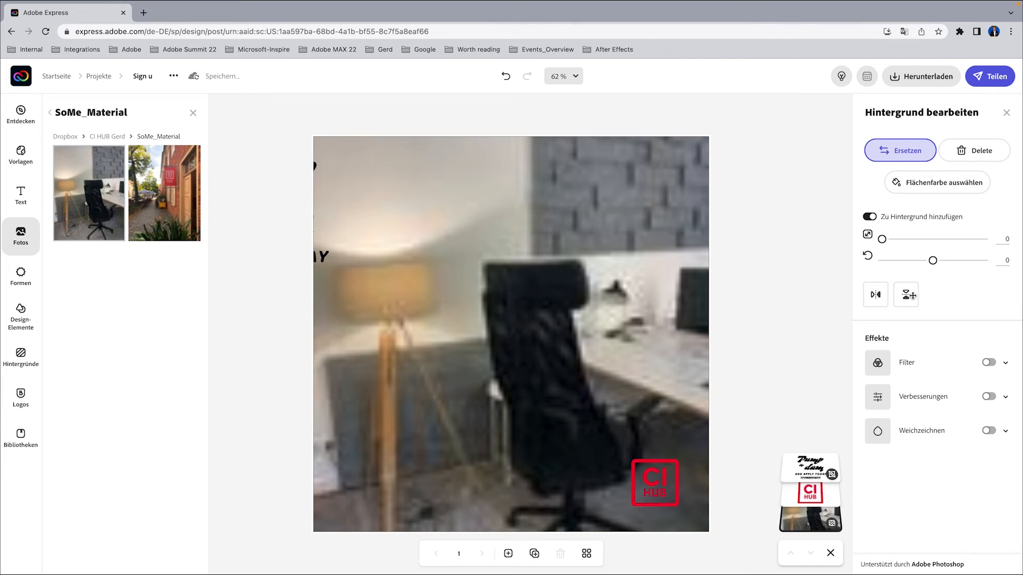
left_click(775, 341)
Rotate the background photo to -13 and move the "Pump the dam" text block fully onto the canvas, over the wall above the lamp
left_click(537, 326)
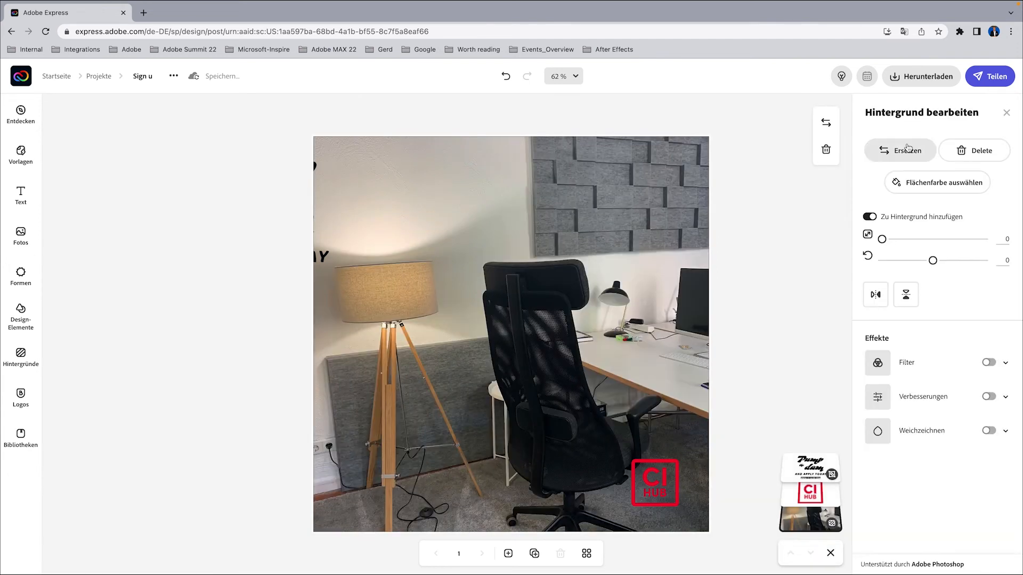
left_click_drag(932, 260, 930, 266)
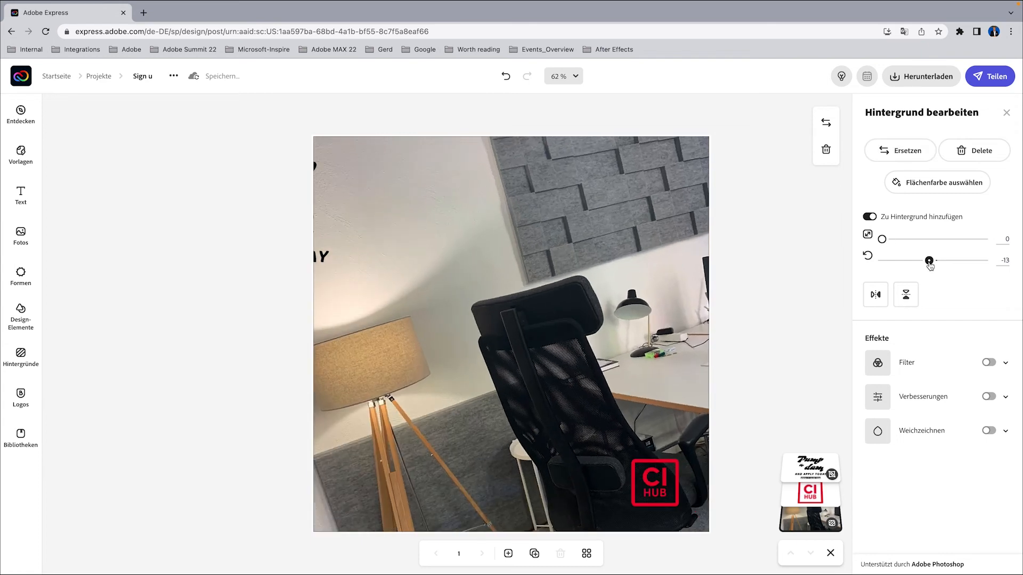
left_click_drag(268, 241, 494, 271)
left_click(253, 300)
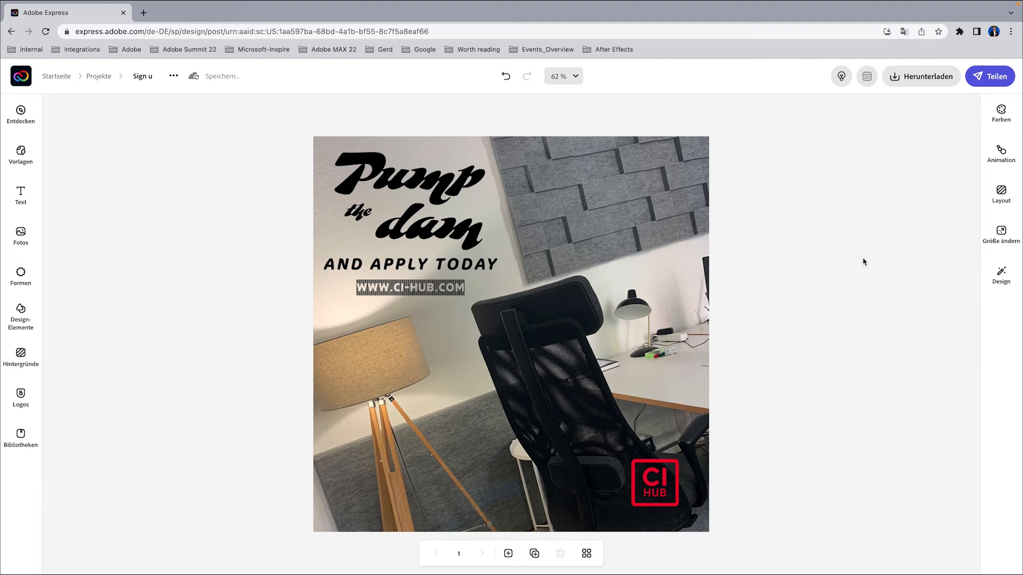
Open the content scheduling calendar for the finished Sign up post
left_click(867, 76)
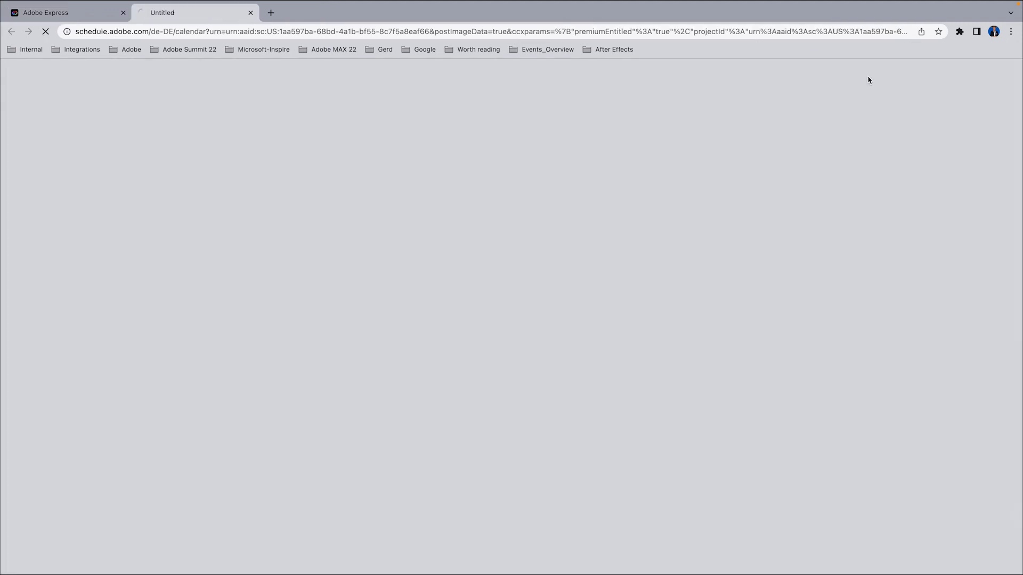